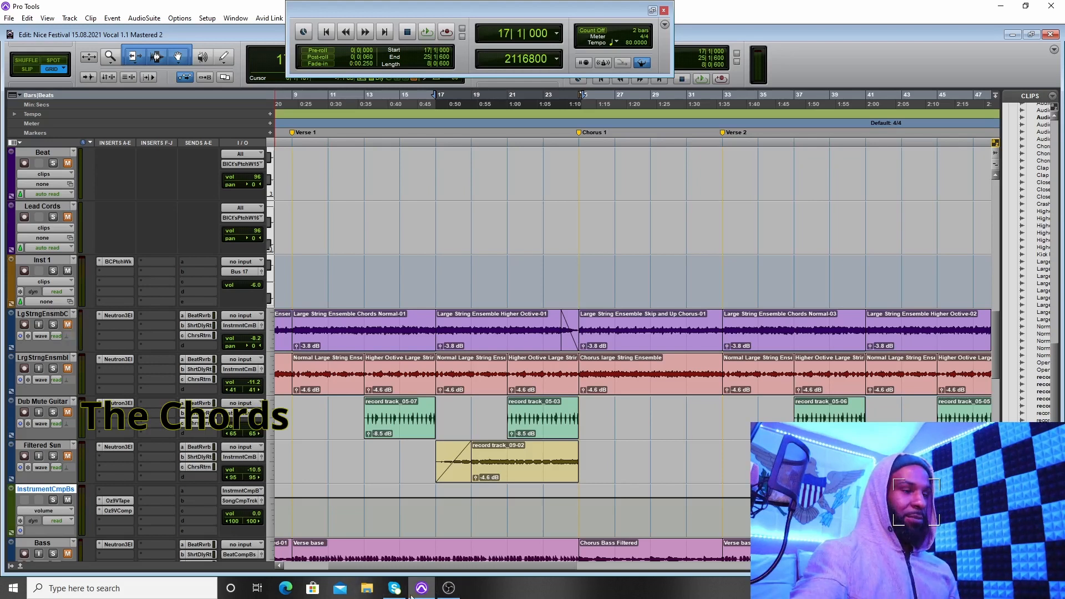
Step: Start playback of the selected verse range from bar 17 to 25 and unmute the second large string ensemble track
{"action": "mouse_move", "coordinate": [444, 594]}
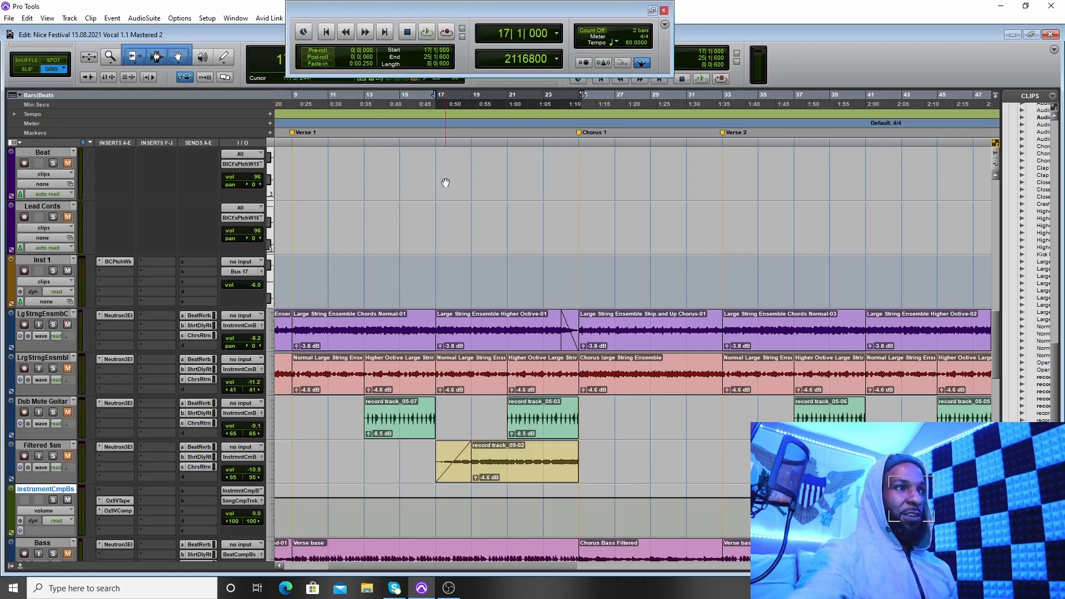
{"action": "left_click", "coordinate": [427, 31]}
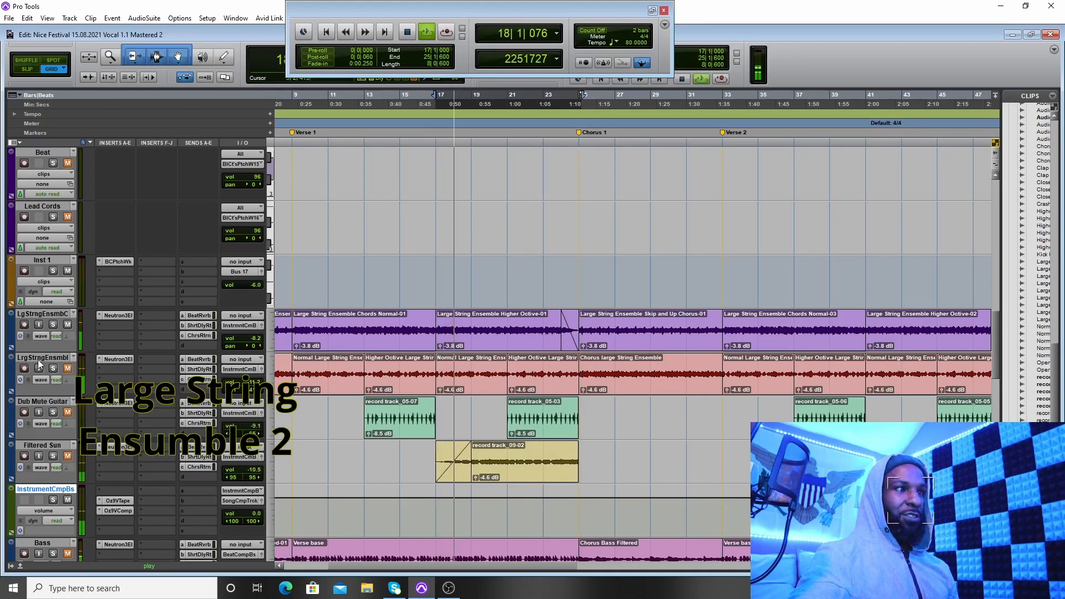
{"action": "left_click", "coordinate": [68, 368]}
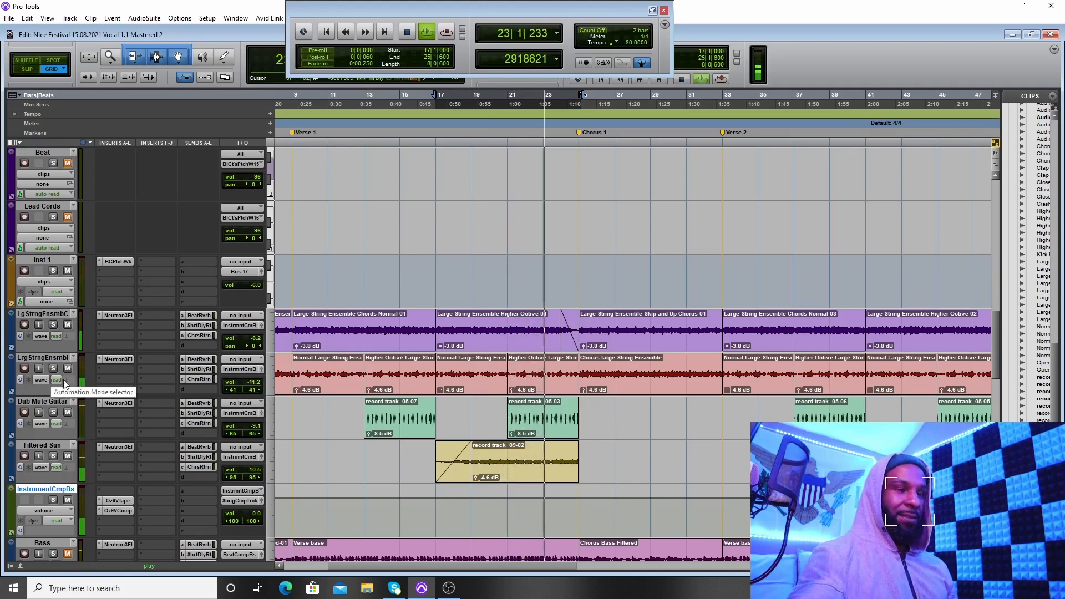
Step: Unmute the Bass track while the selected verse section keeps playing
{"action": "scroll", "coordinate": [61, 386], "scroll_direction": "down", "scroll_amount": 1}
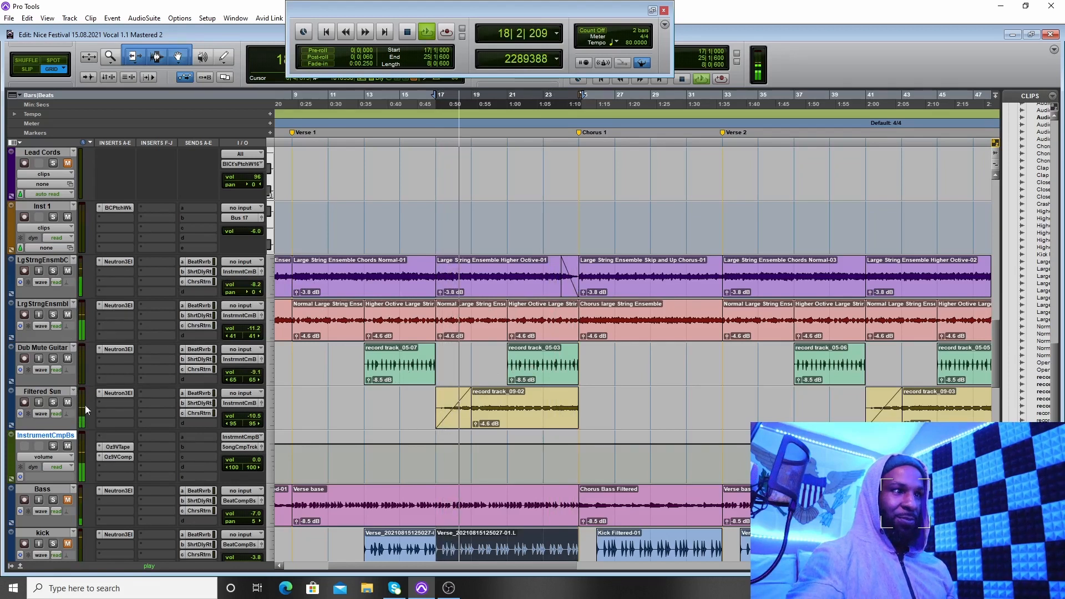
{"action": "scroll", "coordinate": [111, 404], "scroll_direction": "down", "scroll_amount": 2}
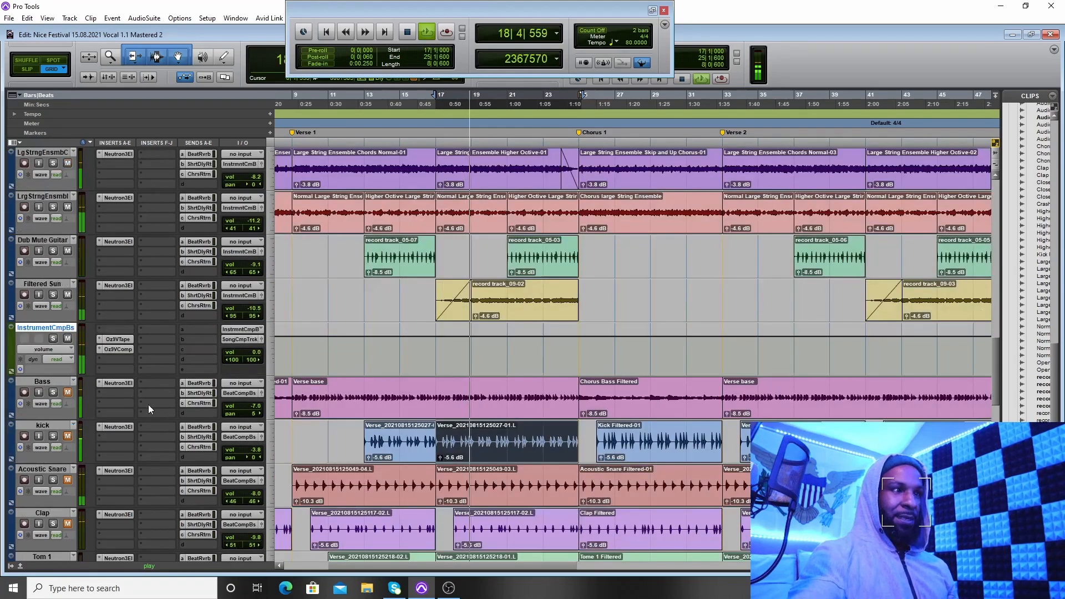
{"action": "left_click", "coordinate": [67, 392]}
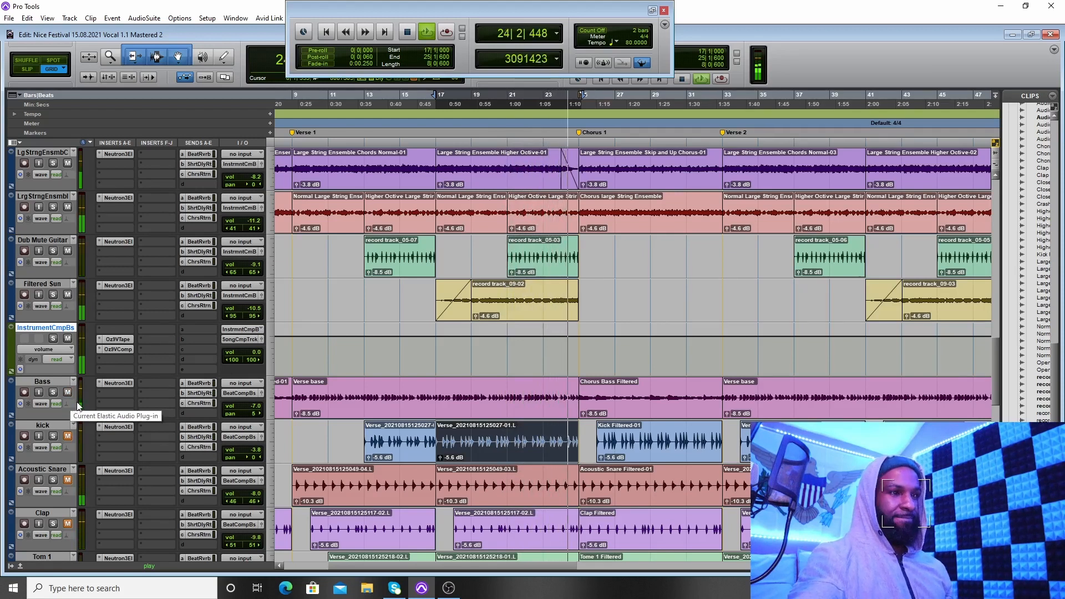
Step: Unmute the kick and Acoustic Snare tracks to add them to the playing verse
{"action": "scroll", "coordinate": [78, 405], "scroll_direction": "down", "scroll_amount": 1}
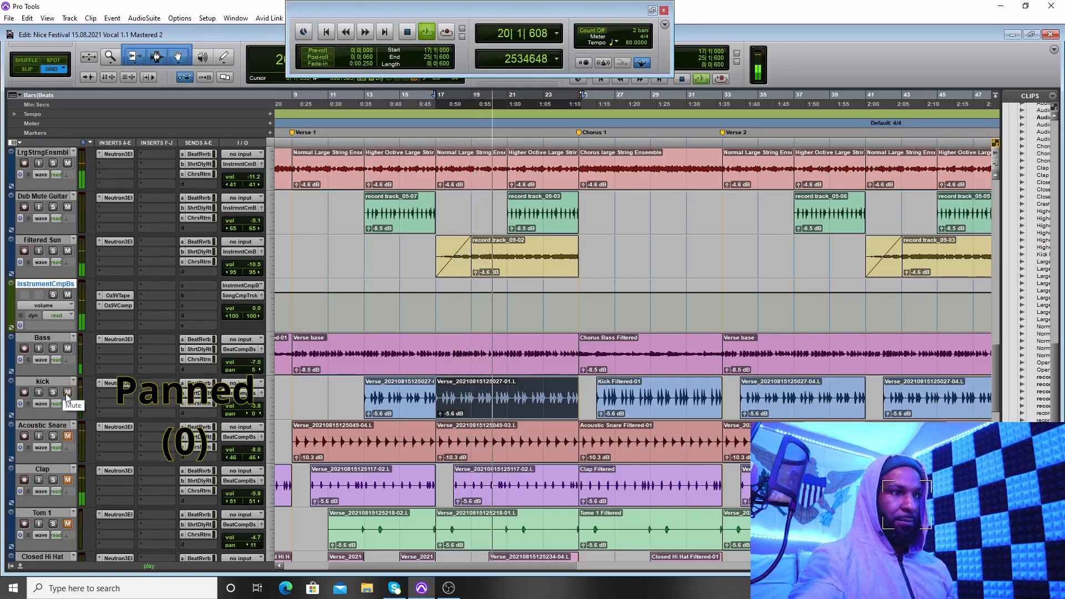
{"action": "scroll", "coordinate": [68, 395], "scroll_direction": "down", "scroll_amount": 1}
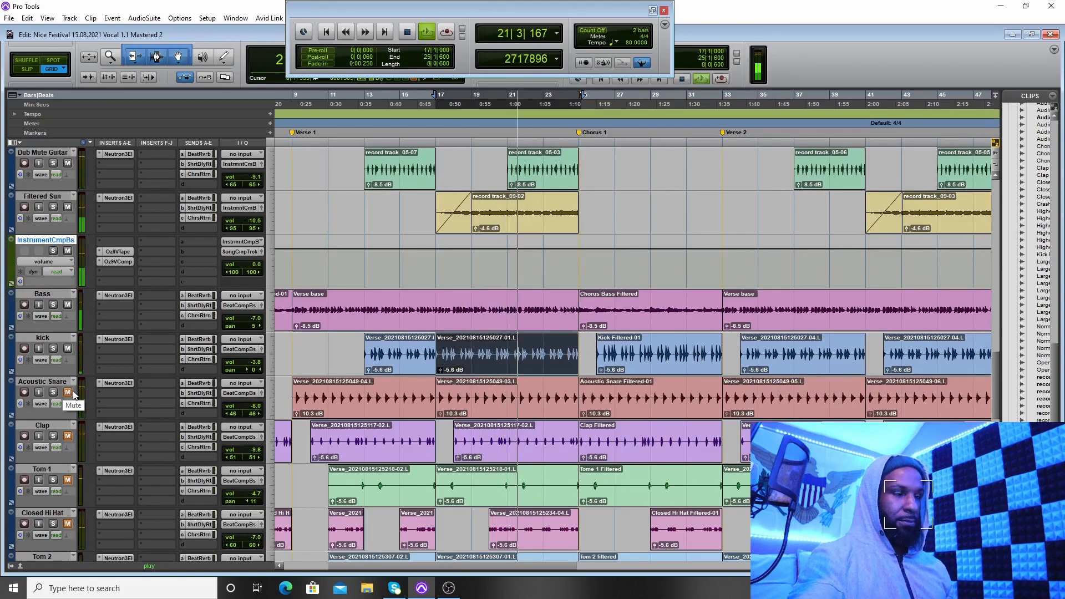
{"action": "scroll", "coordinate": [75, 394], "scroll_direction": "down", "scroll_amount": 1}
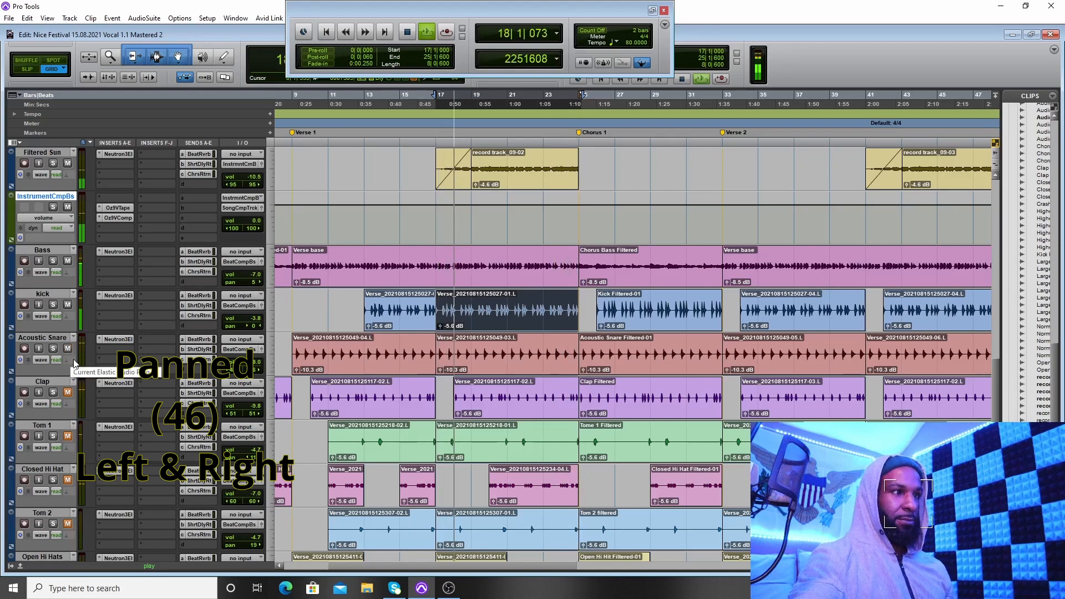
Step: Unmute the Clap, Tom 1, Closed Hi Hat, Tom 2 and Open Hi Hats tracks during playback
{"action": "scroll", "coordinate": [76, 363], "scroll_direction": "down", "scroll_amount": 1}
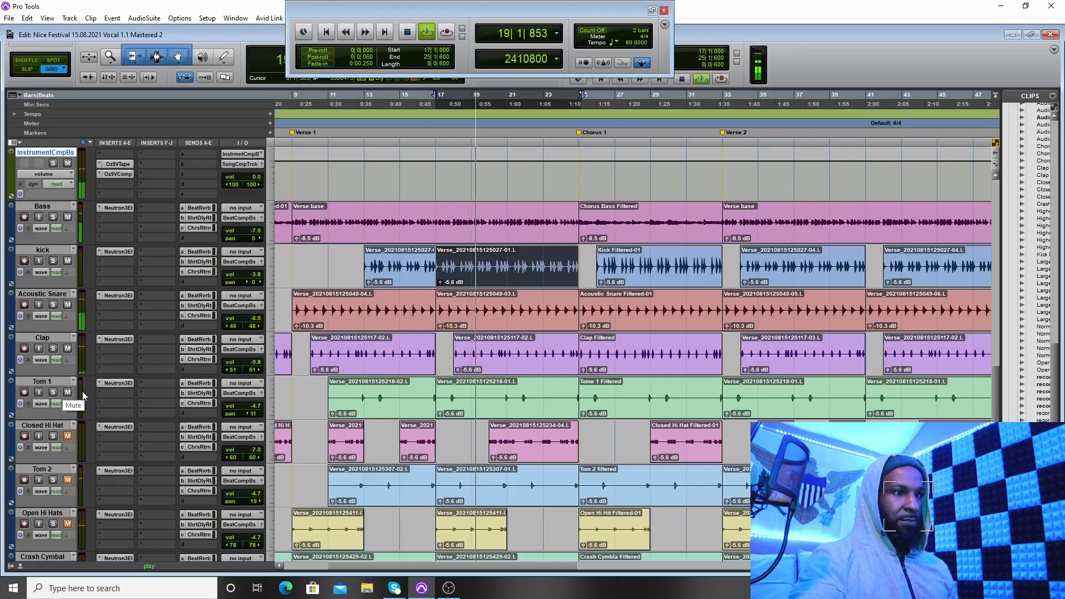
{"action": "scroll", "coordinate": [71, 447], "scroll_direction": "down", "scroll_amount": 1}
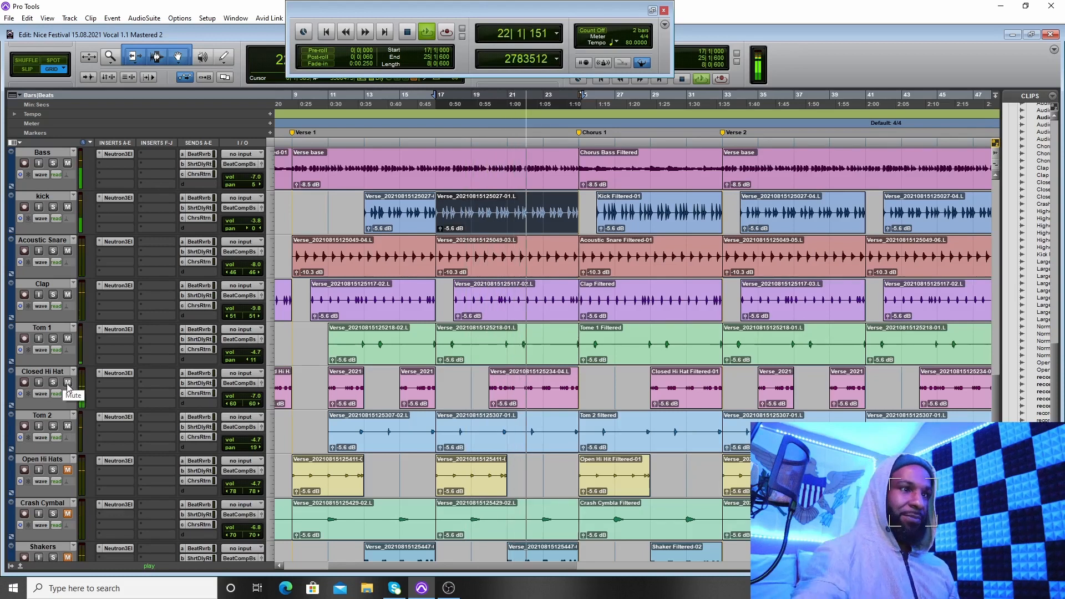
{"action": "scroll", "coordinate": [84, 377], "scroll_direction": "down", "scroll_amount": 1}
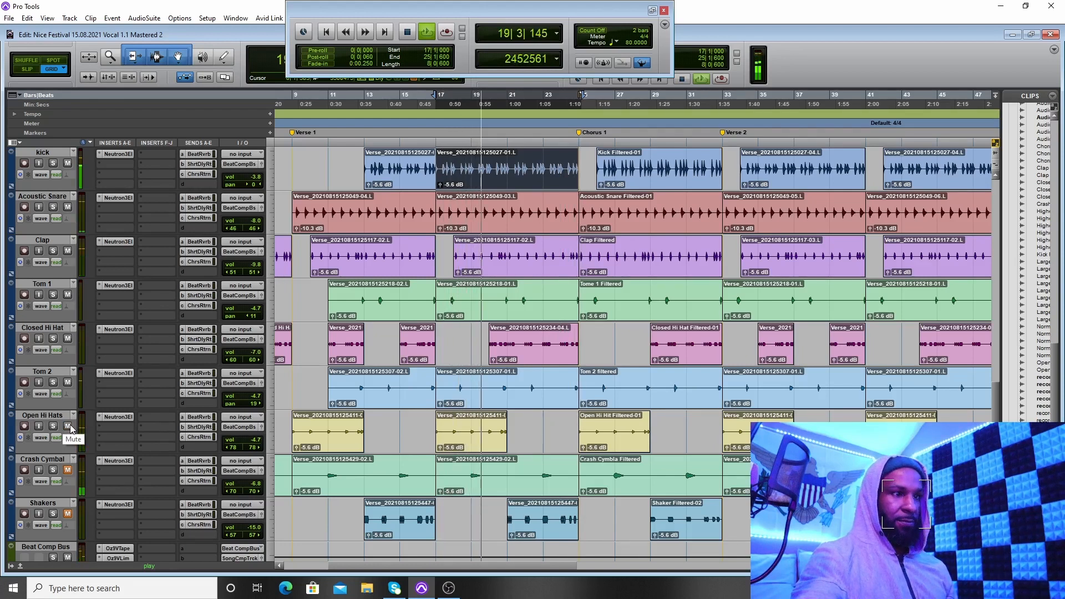
Step: Unmute the Crash Cymbal and Shakers tracks to complete the drum layers in the playing verse
{"action": "scroll", "coordinate": [93, 425], "scroll_direction": "down", "scroll_amount": 1}
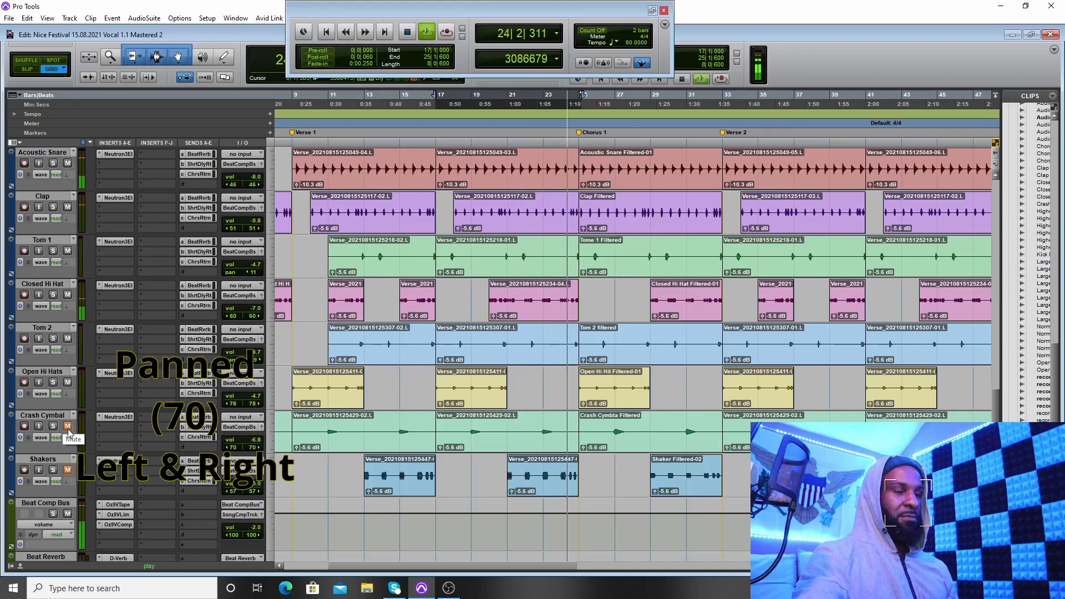
{"action": "left_click", "coordinate": [68, 427]}
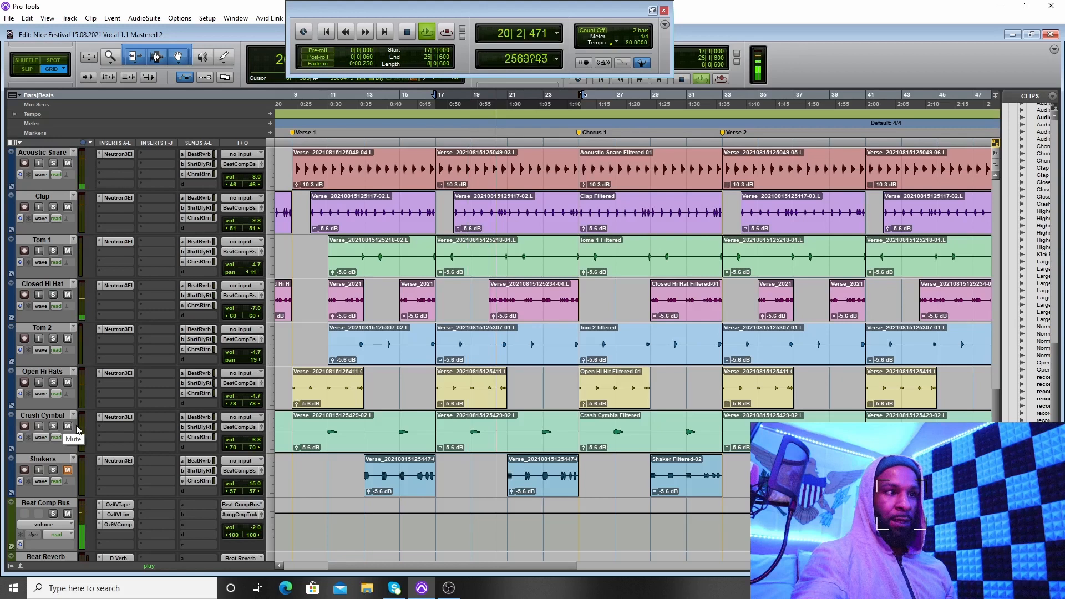
{"action": "left_click", "coordinate": [68, 471]}
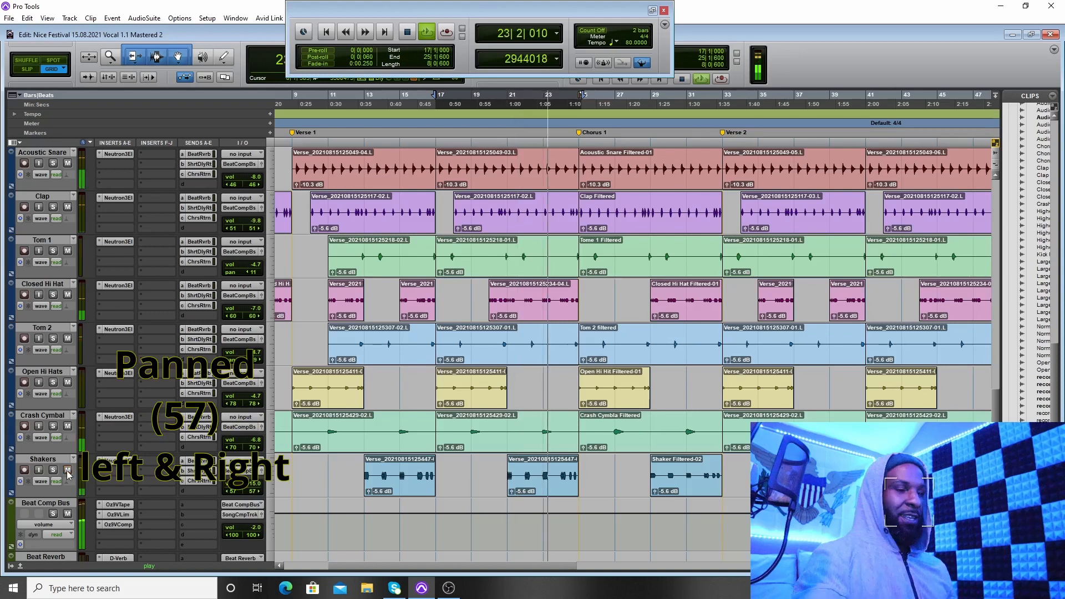
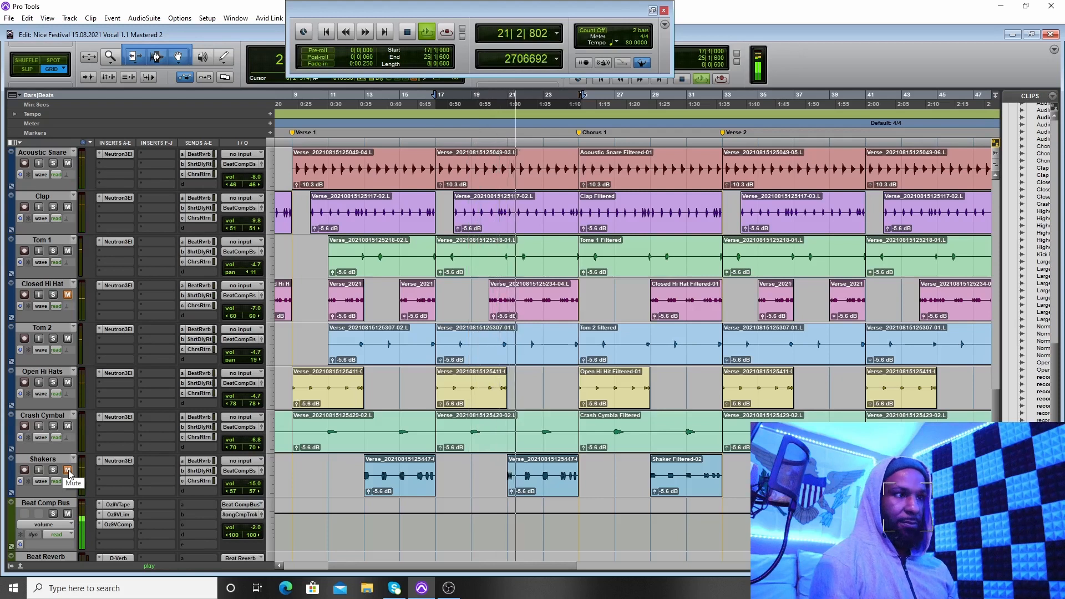
Step: Unmute the Shakers and Closed Hi Hat tracks and stop playback of the verse
{"action": "left_click", "coordinate": [68, 470]}
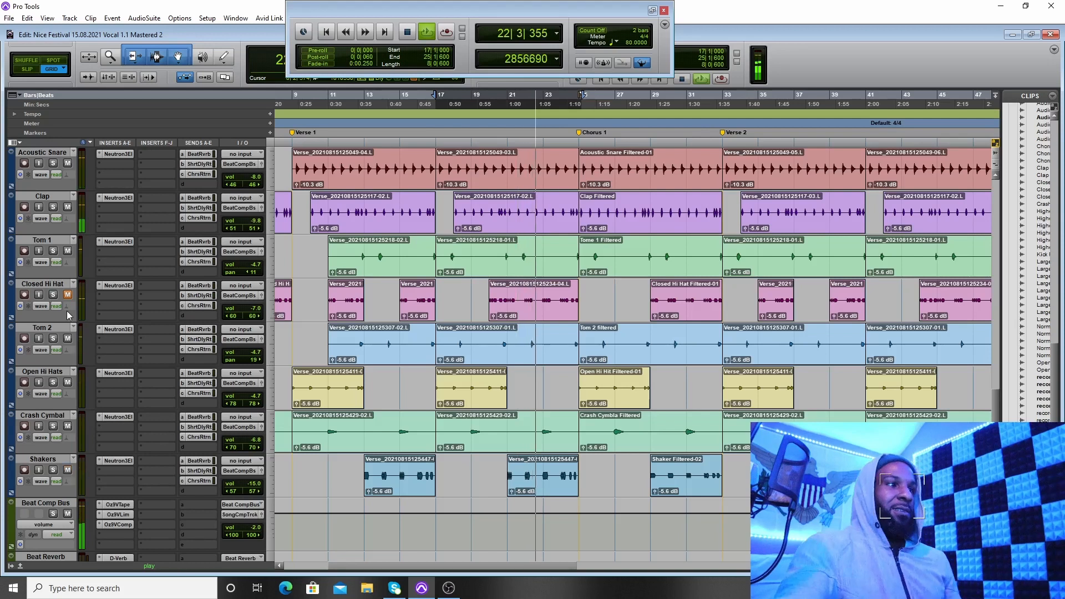
{"action": "left_click", "coordinate": [68, 295]}
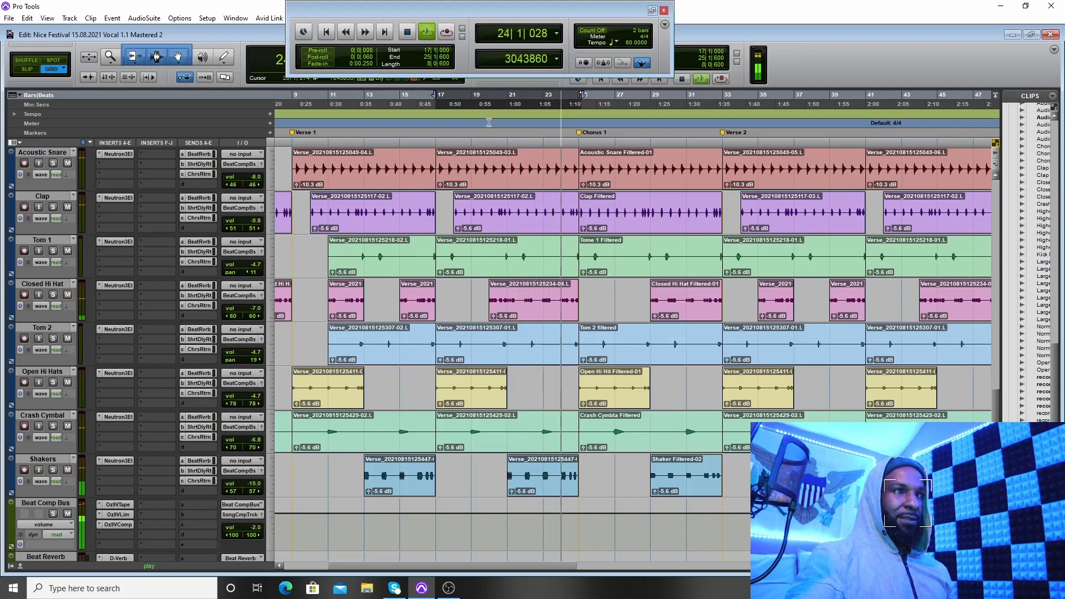
{"action": "left_click", "coordinate": [407, 35]}
Step: Open the Neutron 3 Elements insert on the first large string ensemble track and dismiss its preset manager
{"action": "scroll", "coordinate": [304, 330], "scroll_direction": "up", "scroll_amount": 5}
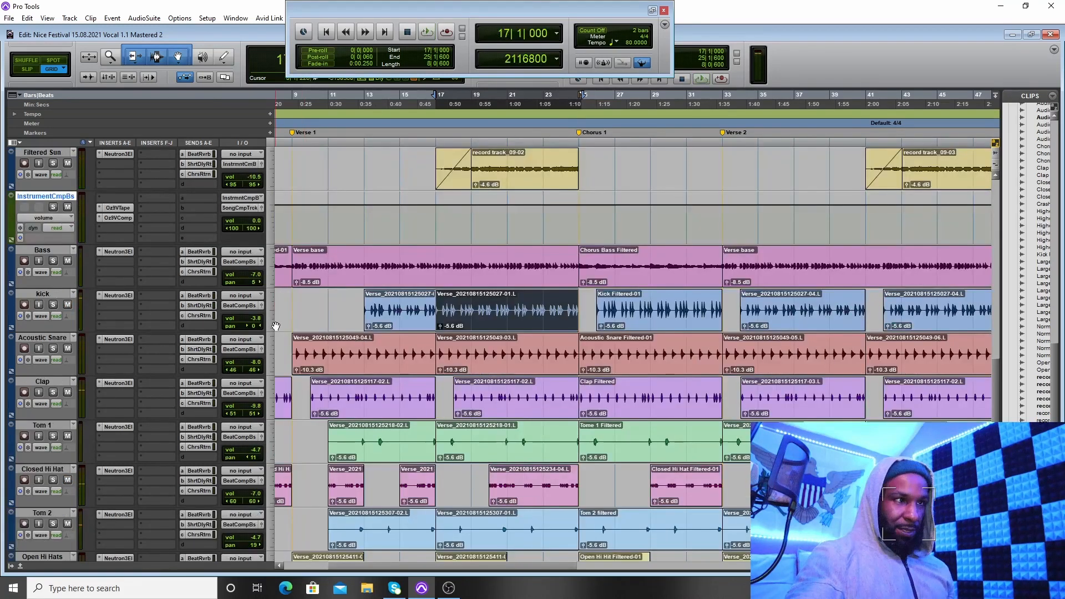
{"action": "scroll", "coordinate": [208, 338], "scroll_direction": "up", "scroll_amount": 9}
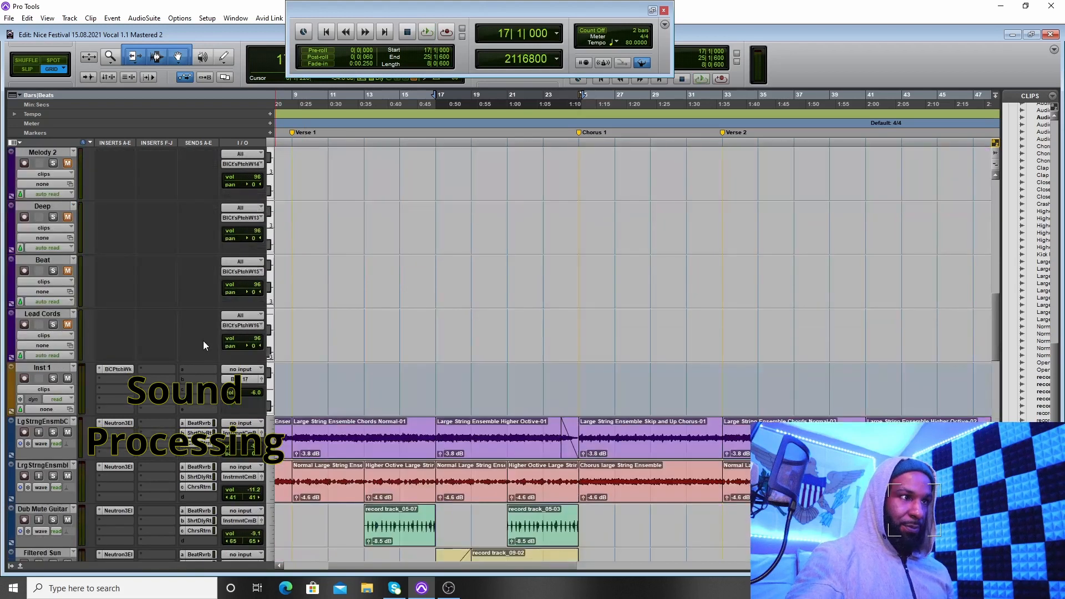
{"action": "scroll", "coordinate": [202, 341], "scroll_direction": "down", "scroll_amount": 1}
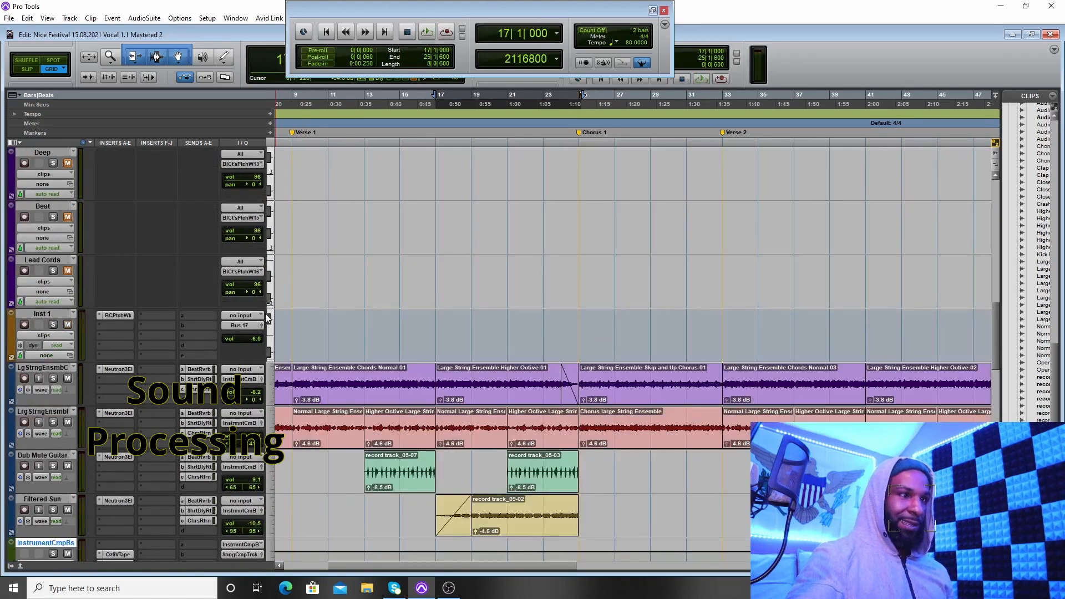
{"action": "scroll", "coordinate": [267, 318], "scroll_direction": "down", "scroll_amount": 1}
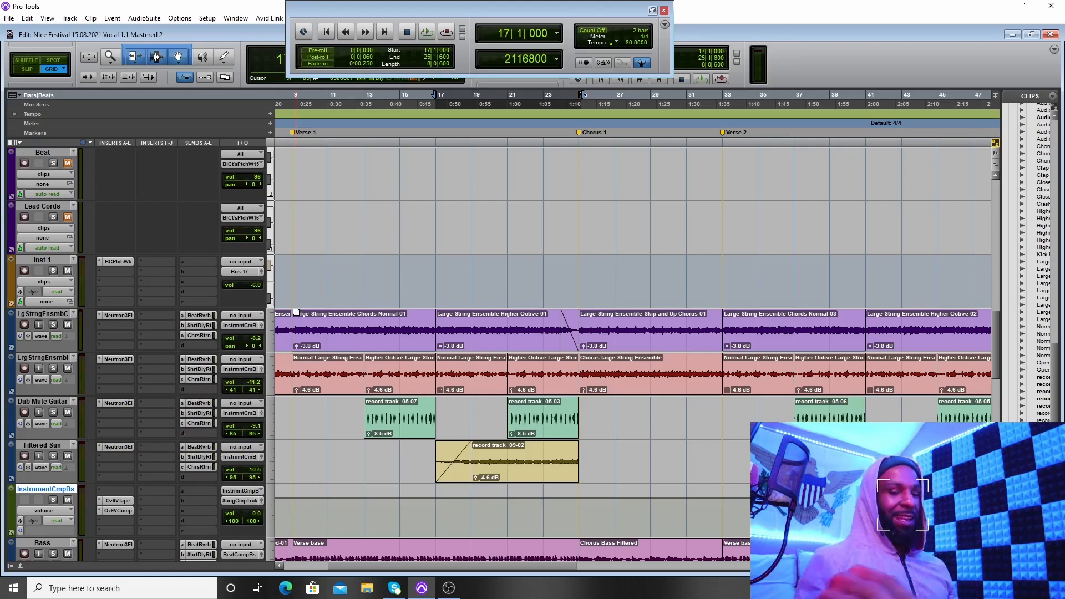
{"action": "left_click", "coordinate": [122, 317]}
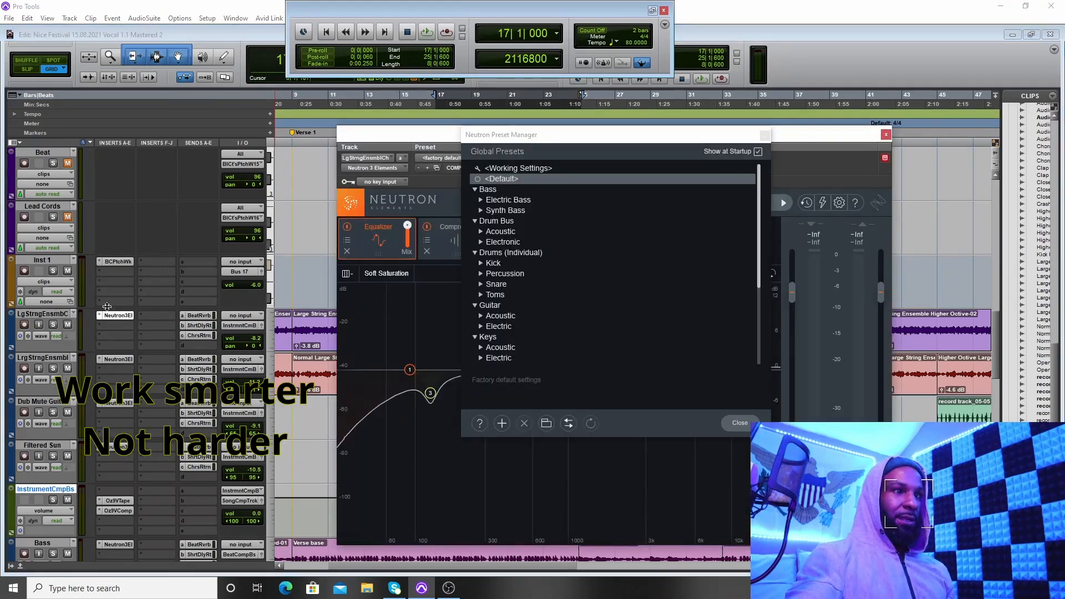
{"action": "left_click", "coordinate": [765, 136]}
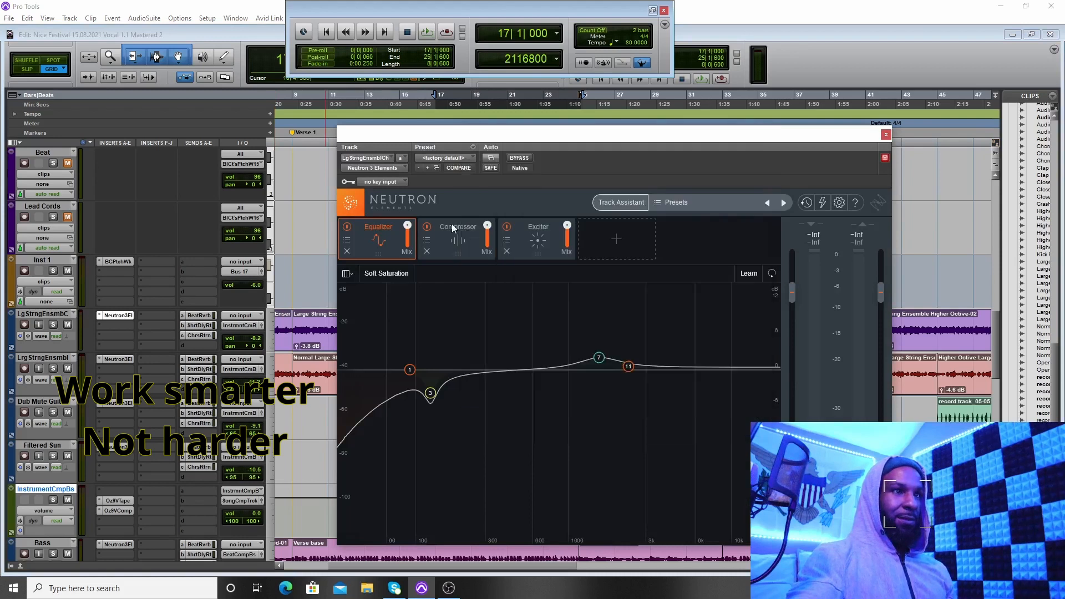
Step: Look over the Neutron inserts on the instrument and drum tracks and close the plug-in window
{"action": "scroll", "coordinate": [105, 273], "scroll_direction": "down", "scroll_amount": 9}
{"action": "scroll", "coordinate": [108, 264], "scroll_direction": "down", "scroll_amount": 5}
{"action": "scroll", "coordinate": [123, 260], "scroll_direction": "up", "scroll_amount": 9}
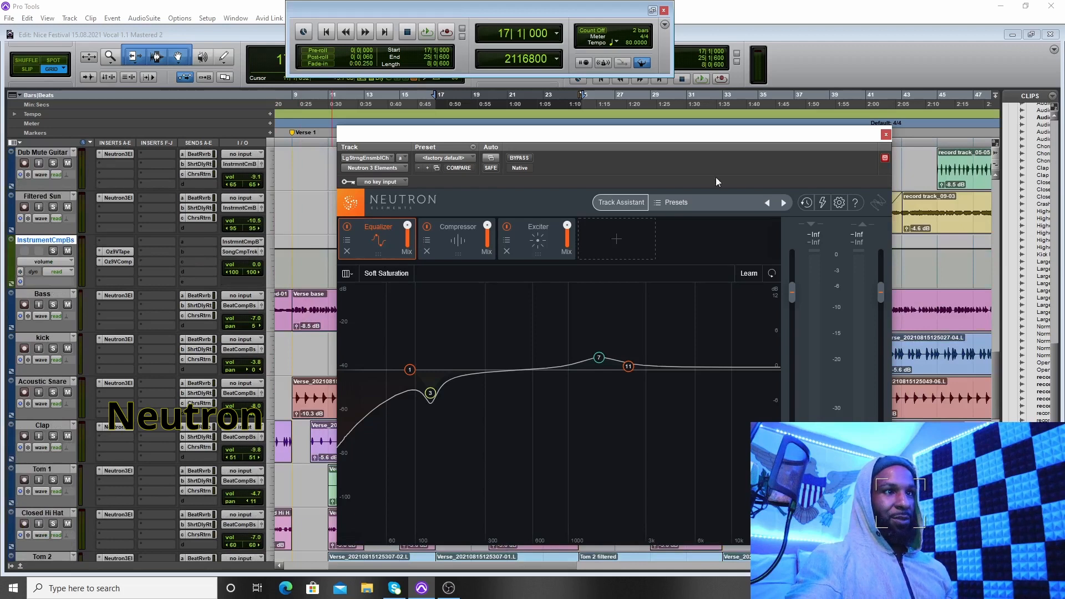
{"action": "left_click", "coordinate": [886, 135]}
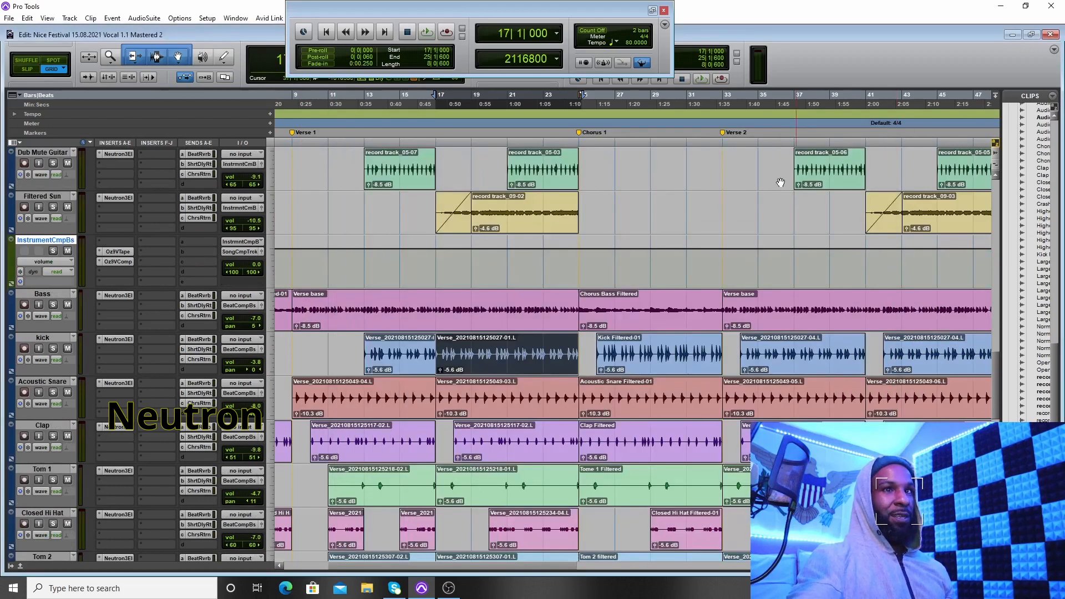
Step: Open the Beat Reverb send of the first large string ensemble track and find the Beat Reverb return track
{"action": "scroll", "coordinate": [370, 260], "scroll_direction": "up", "scroll_amount": 5}
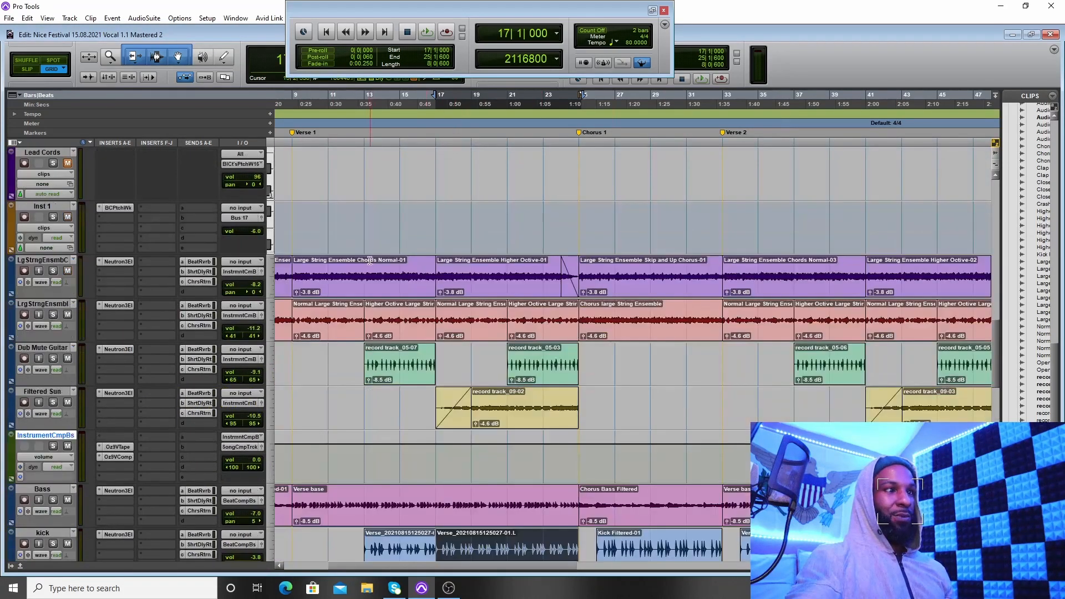
{"action": "left_click", "coordinate": [193, 262]}
{"action": "scroll", "coordinate": [222, 272], "scroll_direction": "down", "scroll_amount": 10}
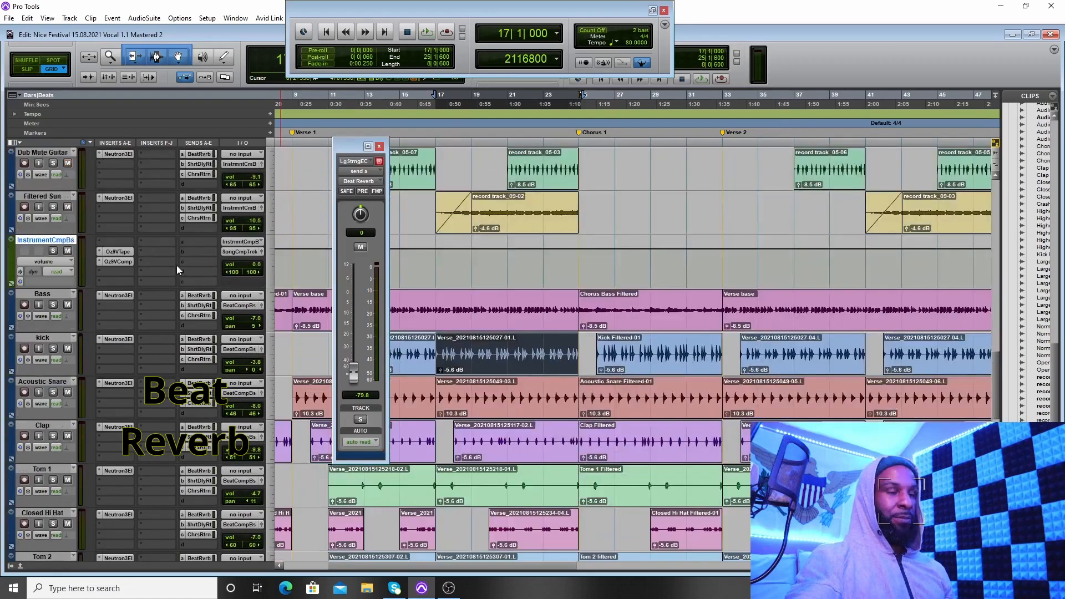
{"action": "scroll", "coordinate": [178, 260], "scroll_direction": "down", "scroll_amount": 8}
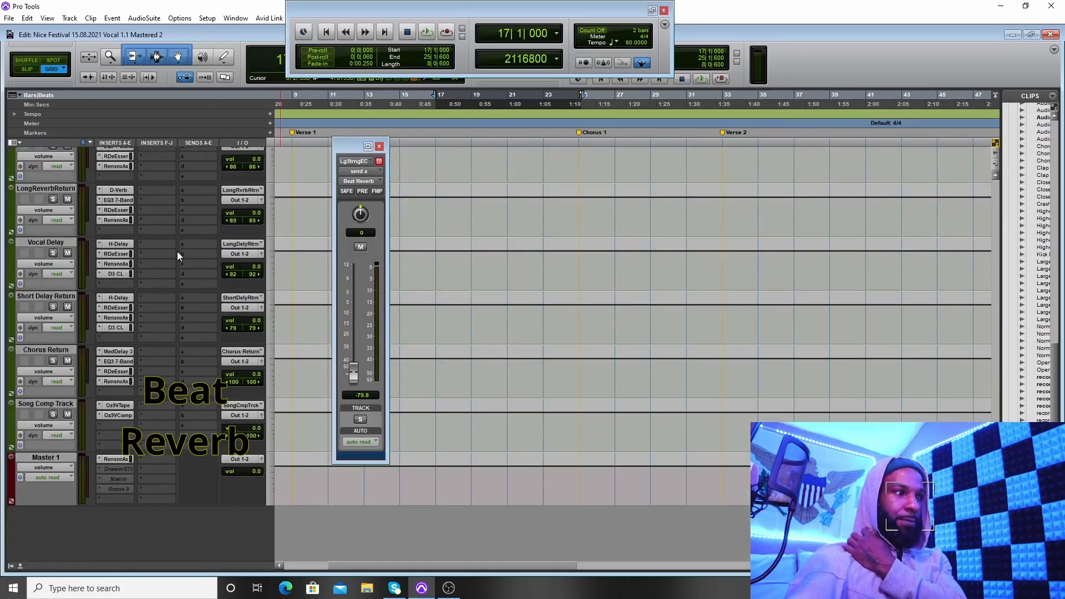
{"action": "scroll", "coordinate": [115, 286], "scroll_direction": "up", "scroll_amount": 3}
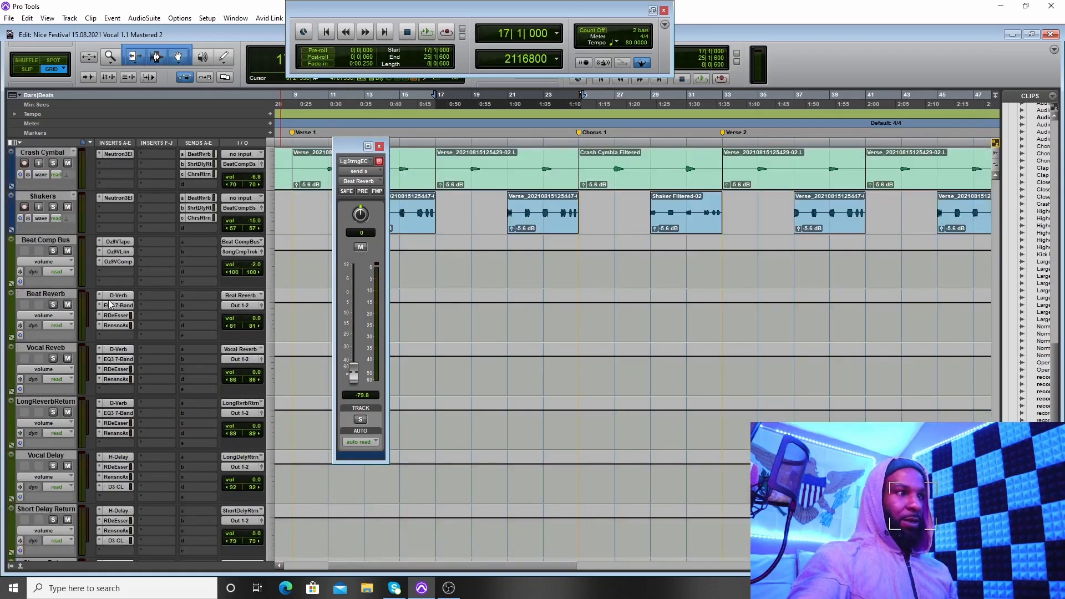
Step: Inspect the D-Verb and EQ3 7-Band inserts on the Beat Reverb track, closing each plug-in window
{"action": "left_click", "coordinate": [116, 295]}
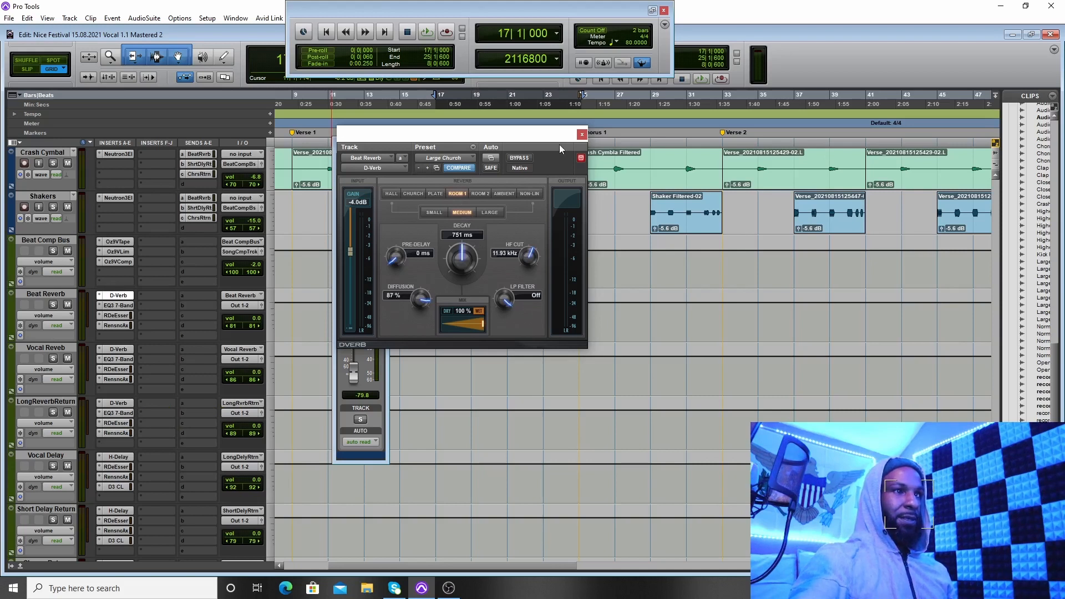
{"action": "left_click", "coordinate": [582, 134]}
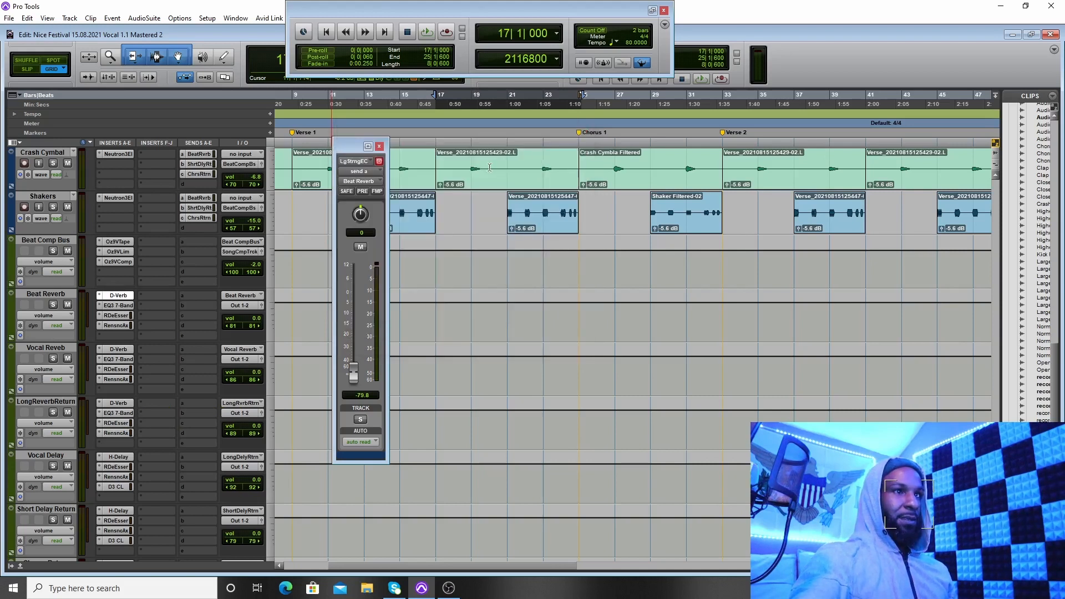
{"action": "left_click", "coordinate": [115, 306]}
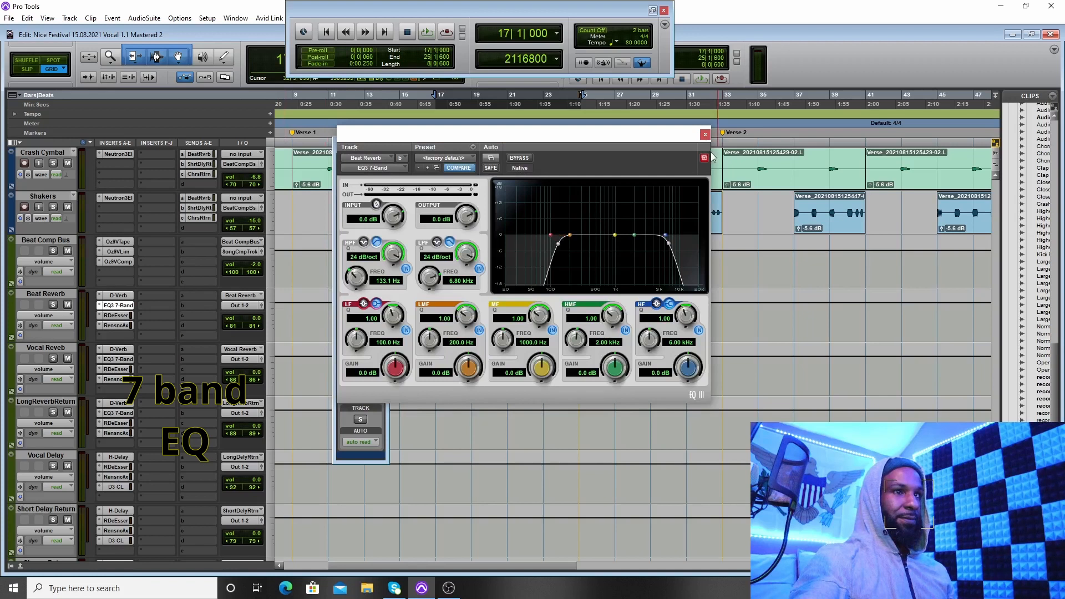
{"action": "left_click", "coordinate": [705, 135]}
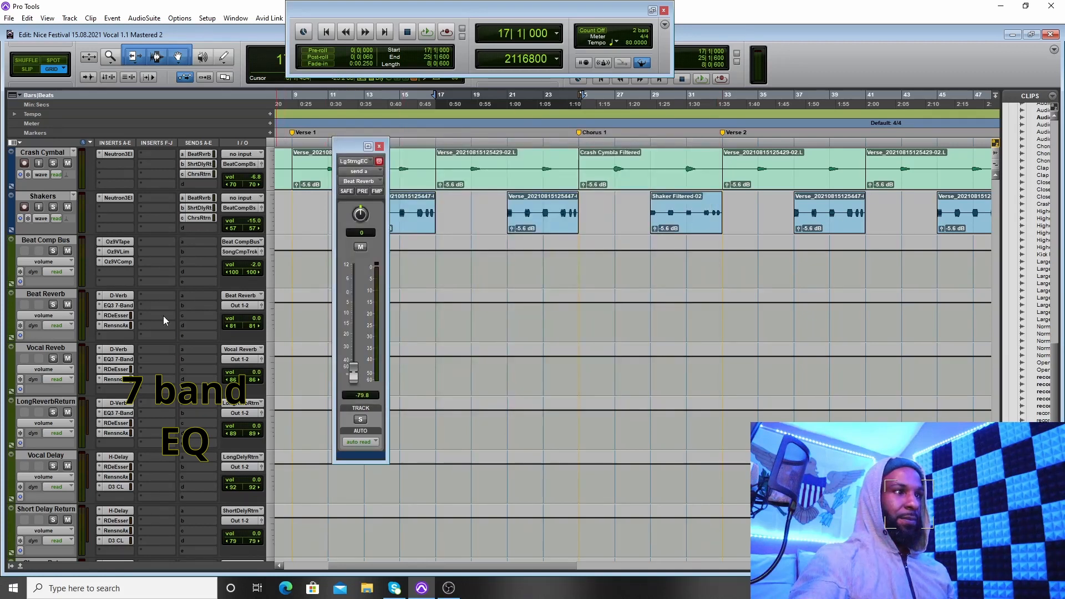
Step: Inspect the RDeEsser and Renaissance Axx inserts on the Beat Reverb track, closing each plug-in window
{"action": "left_click", "coordinate": [115, 315]}
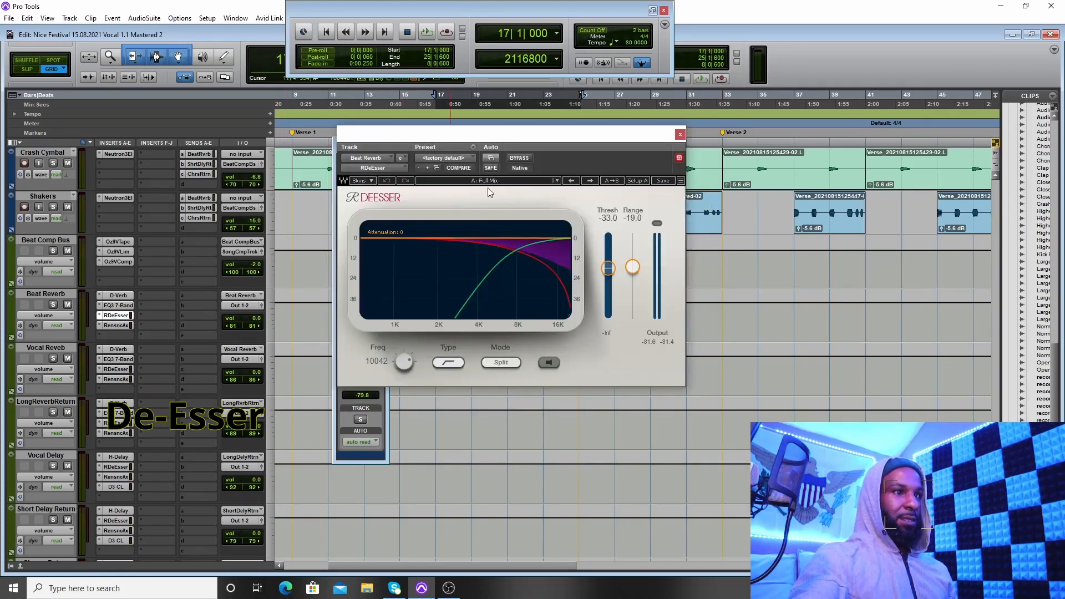
{"action": "left_click", "coordinate": [680, 135]}
{"action": "left_click", "coordinate": [114, 325]}
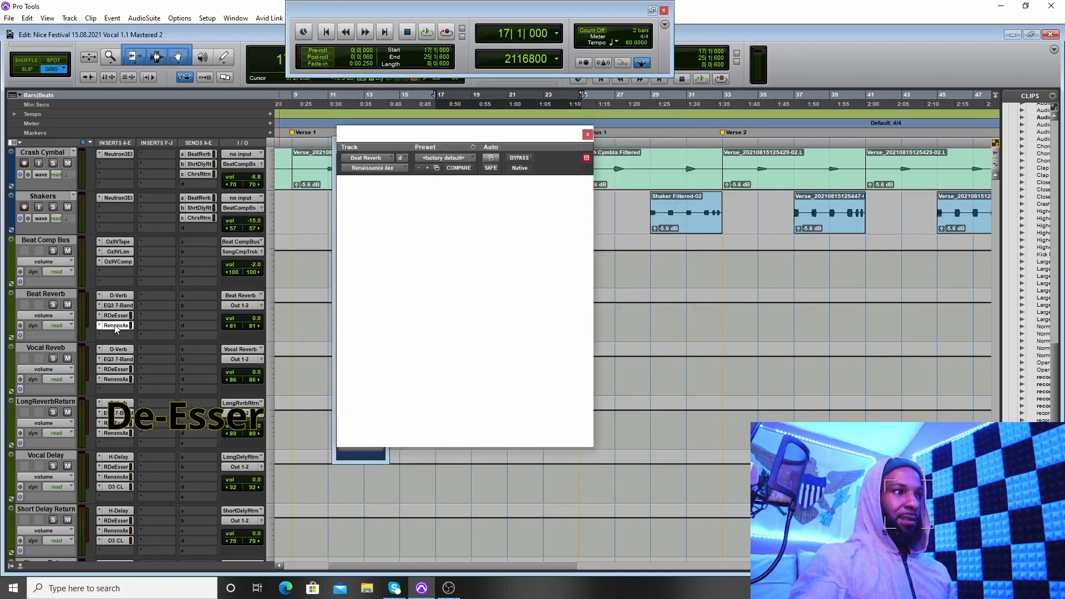
{"action": "left_click", "coordinate": [588, 135]}
Step: Look over the tracks' Beat Reverb sends and open the Short Delay Return send on the Bass track
{"action": "scroll", "coordinate": [166, 311], "scroll_direction": "up", "scroll_amount": 5}
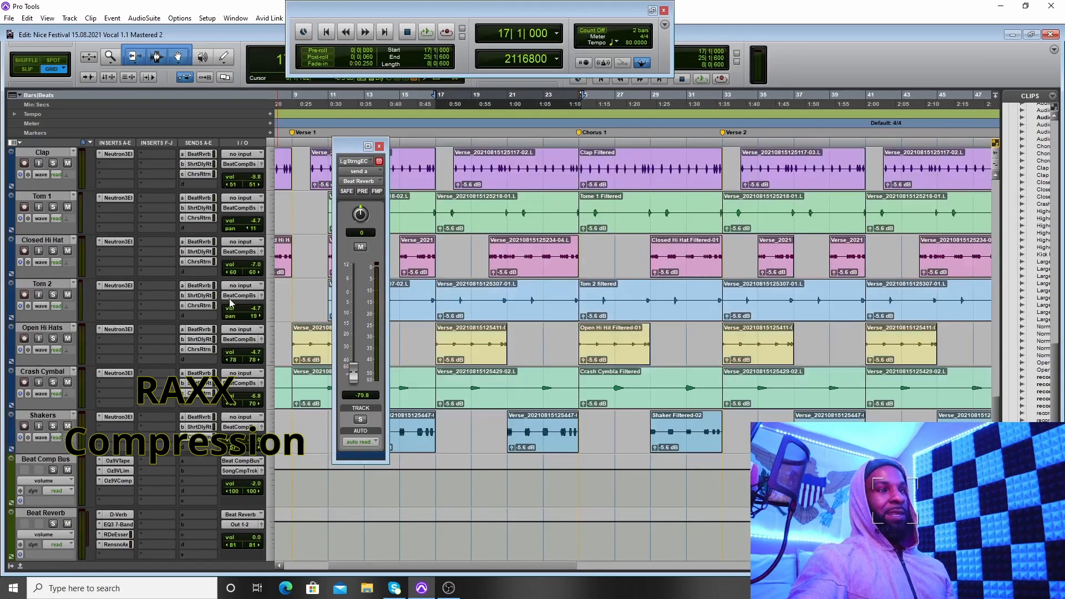
{"action": "scroll", "coordinate": [233, 294], "scroll_direction": "down", "scroll_amount": 10}
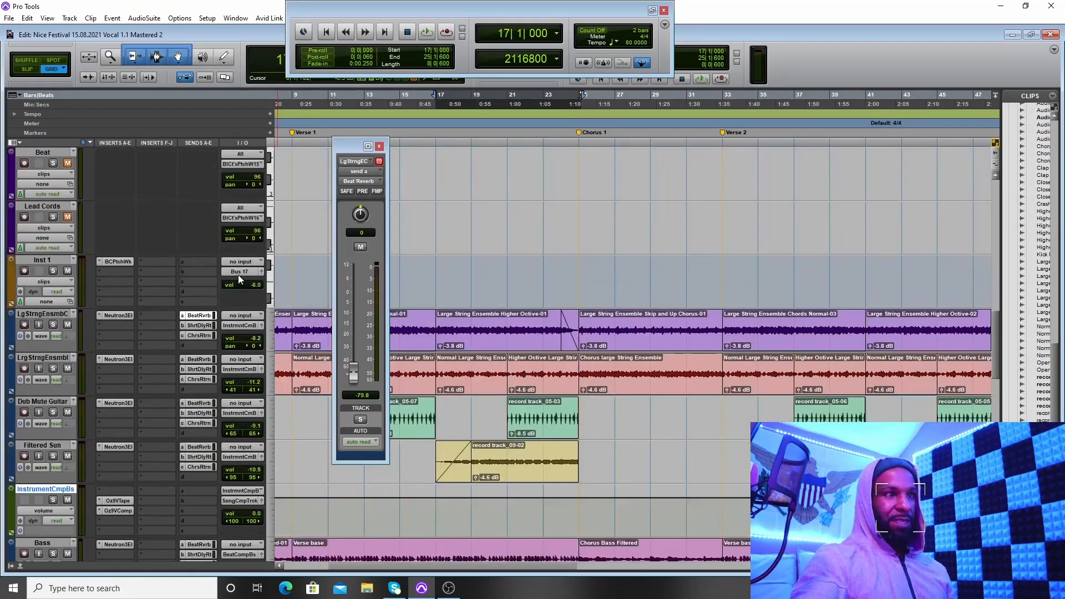
{"action": "scroll", "coordinate": [238, 272], "scroll_direction": "down", "scroll_amount": 7}
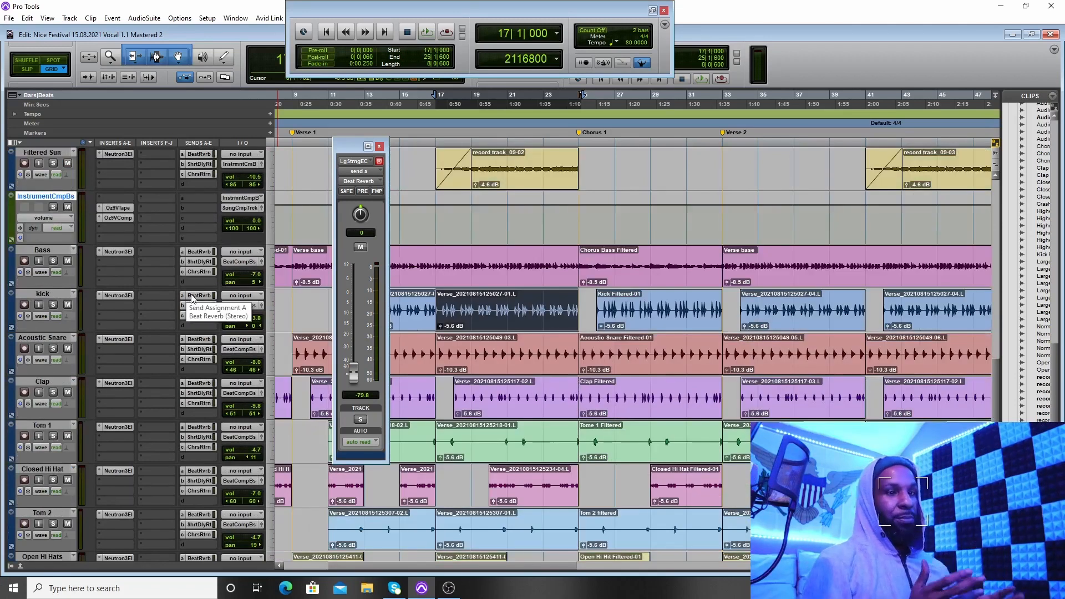
{"action": "scroll", "coordinate": [186, 312], "scroll_direction": "up", "scroll_amount": 4}
{"action": "scroll", "coordinate": [183, 314], "scroll_direction": "down", "scroll_amount": 3}
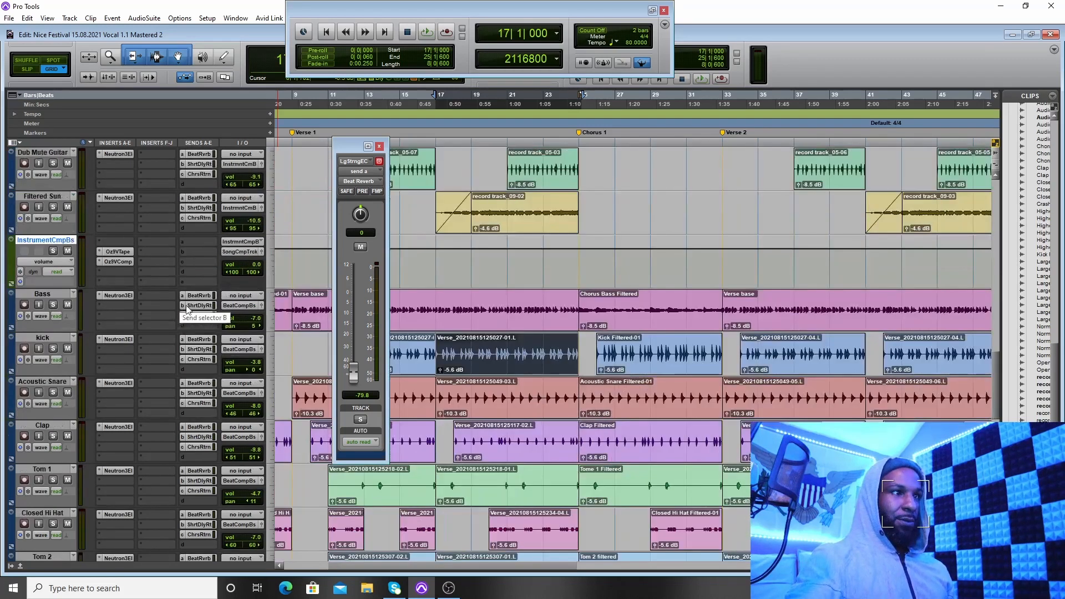
{"action": "left_click", "coordinate": [190, 306]}
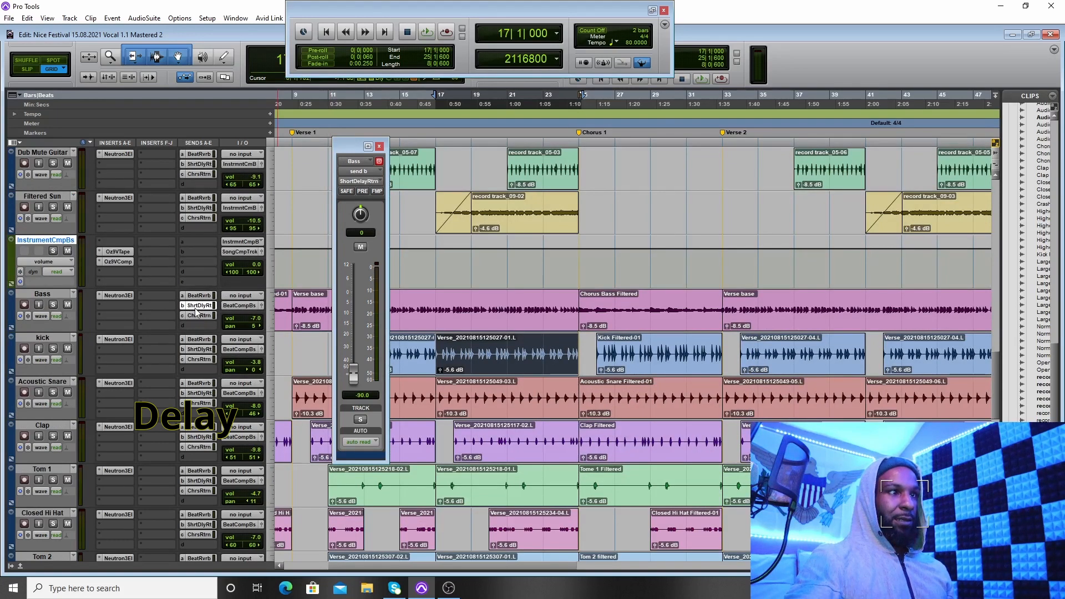
Step: Examine the bus and return tracks from Beat Comp Bus through Beat Reverb, Vocal Delay, Short Delay Return and Chorus Return, including their insert chains
{"action": "scroll", "coordinate": [196, 311], "scroll_direction": "down", "scroll_amount": 10}
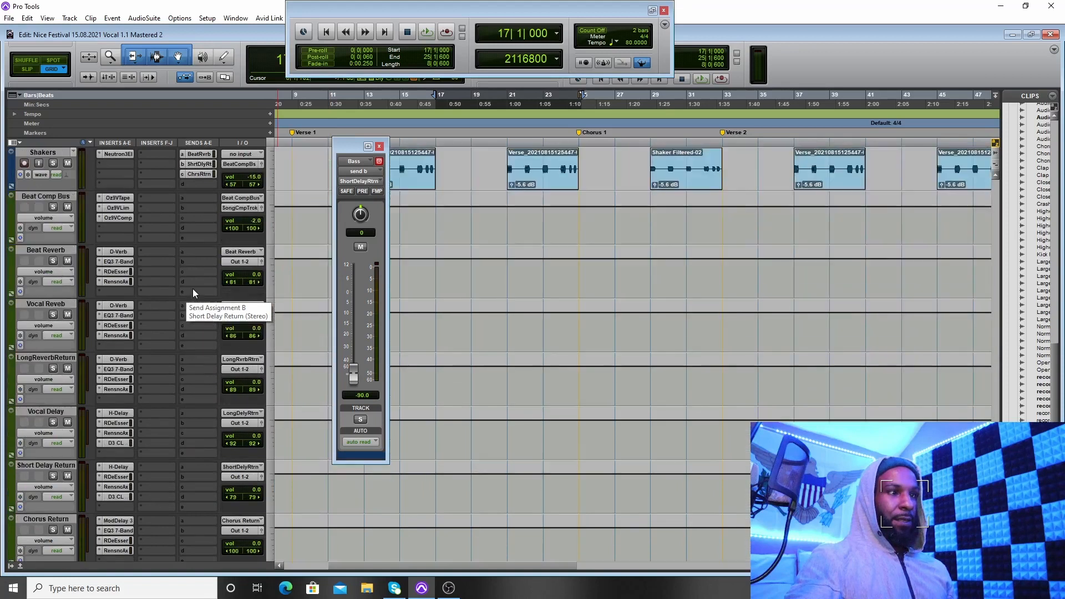
{"action": "scroll", "coordinate": [192, 288], "scroll_direction": "down", "scroll_amount": 3}
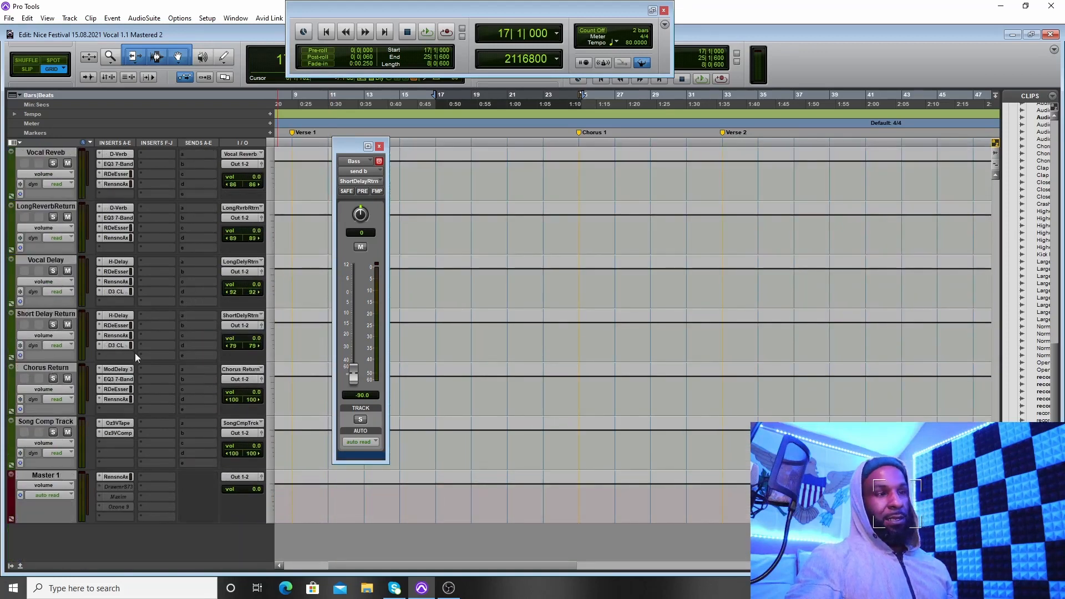
{"action": "scroll", "coordinate": [120, 364], "scroll_direction": "up", "scroll_amount": 5}
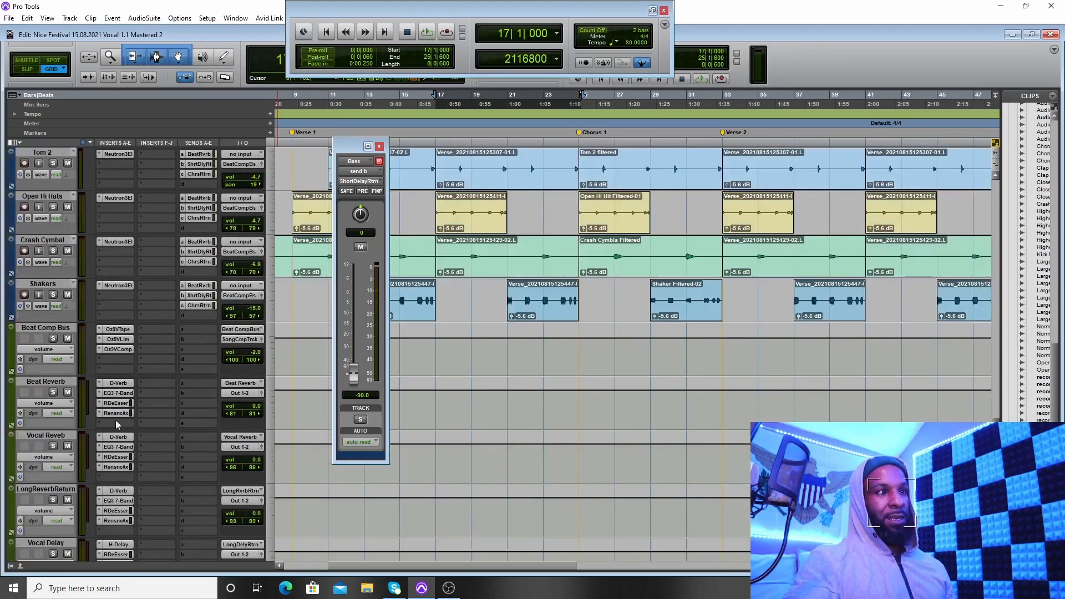
{"action": "scroll", "coordinate": [56, 421], "scroll_direction": "down", "scroll_amount": 1}
{"action": "scroll", "coordinate": [71, 418], "scroll_direction": "up", "scroll_amount": 1}
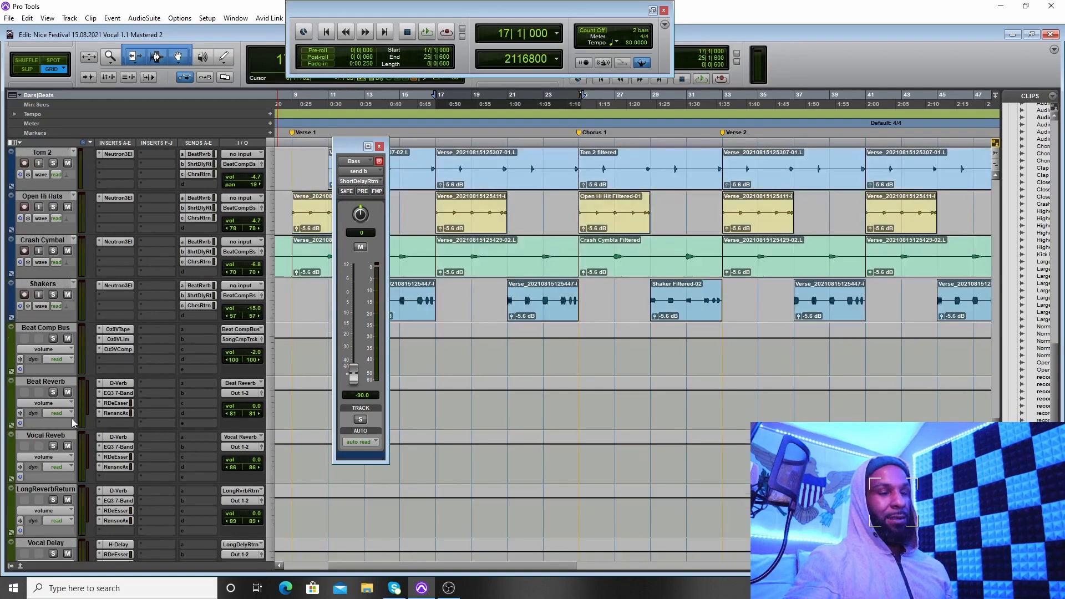
{"action": "scroll", "coordinate": [71, 419], "scroll_direction": "down", "scroll_amount": 2}
{"action": "scroll", "coordinate": [78, 420], "scroll_direction": "down", "scroll_amount": 2}
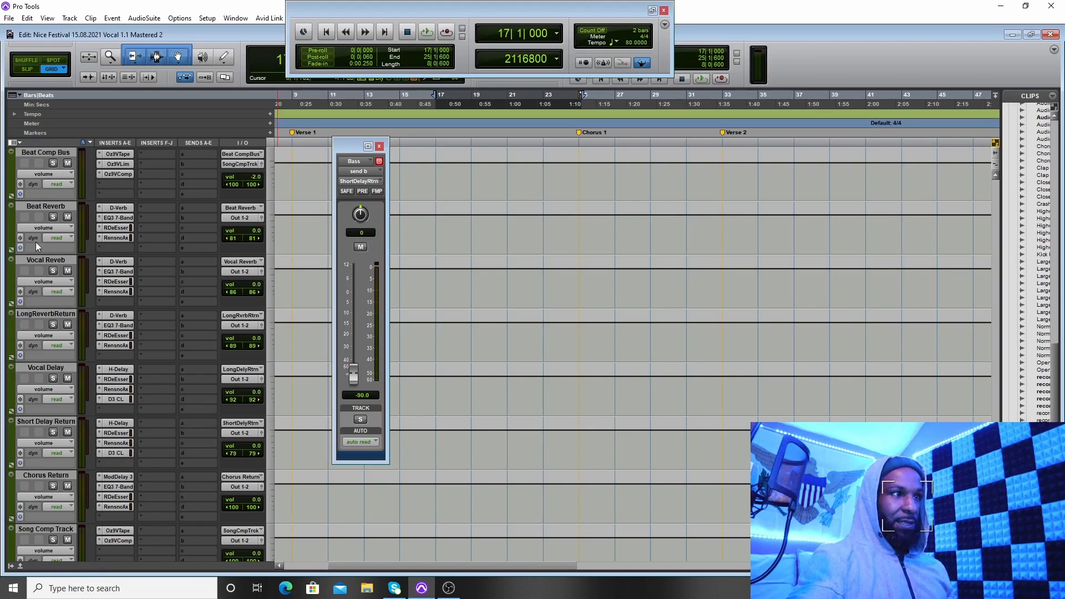
{"action": "scroll", "coordinate": [28, 312], "scroll_direction": "up", "scroll_amount": 3}
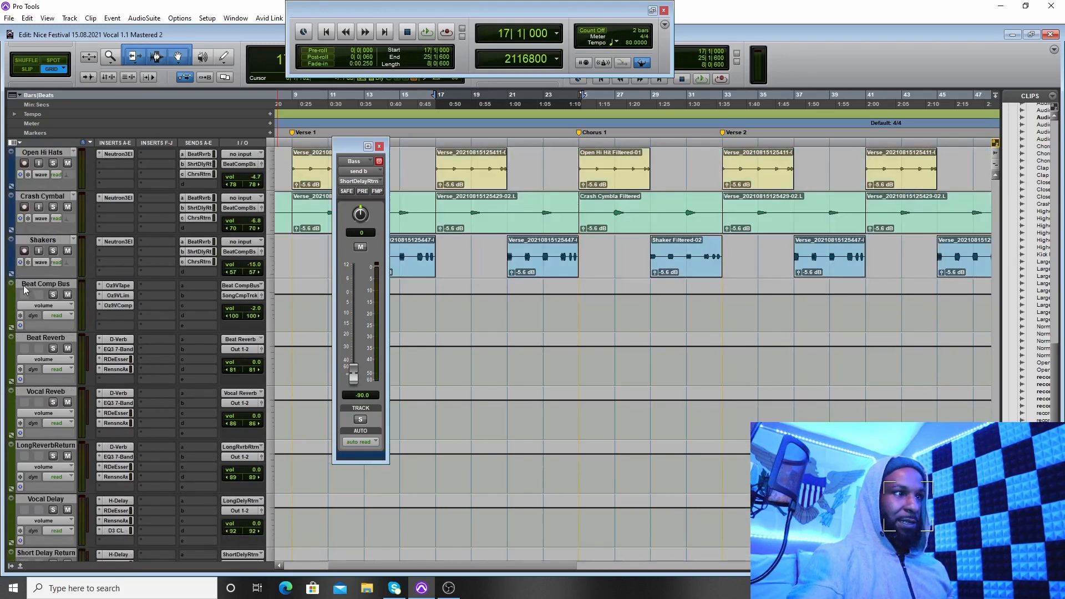
{"action": "scroll", "coordinate": [35, 335], "scroll_direction": "down", "scroll_amount": 1}
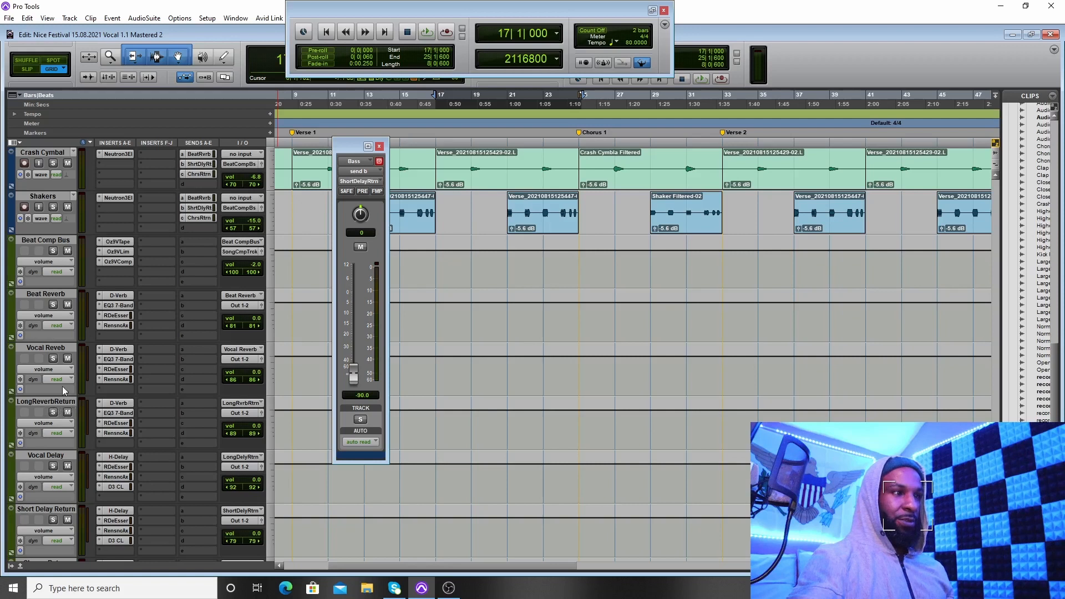
{"action": "scroll", "coordinate": [67, 394], "scroll_direction": "down", "scroll_amount": 2}
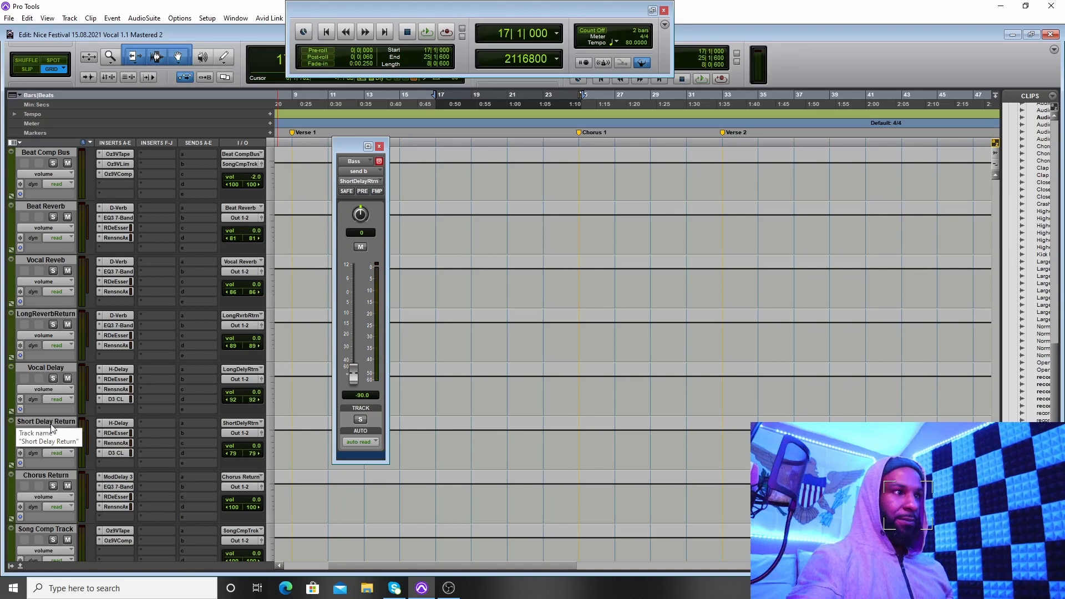
{"action": "scroll", "coordinate": [51, 428], "scroll_direction": "down", "scroll_amount": 1}
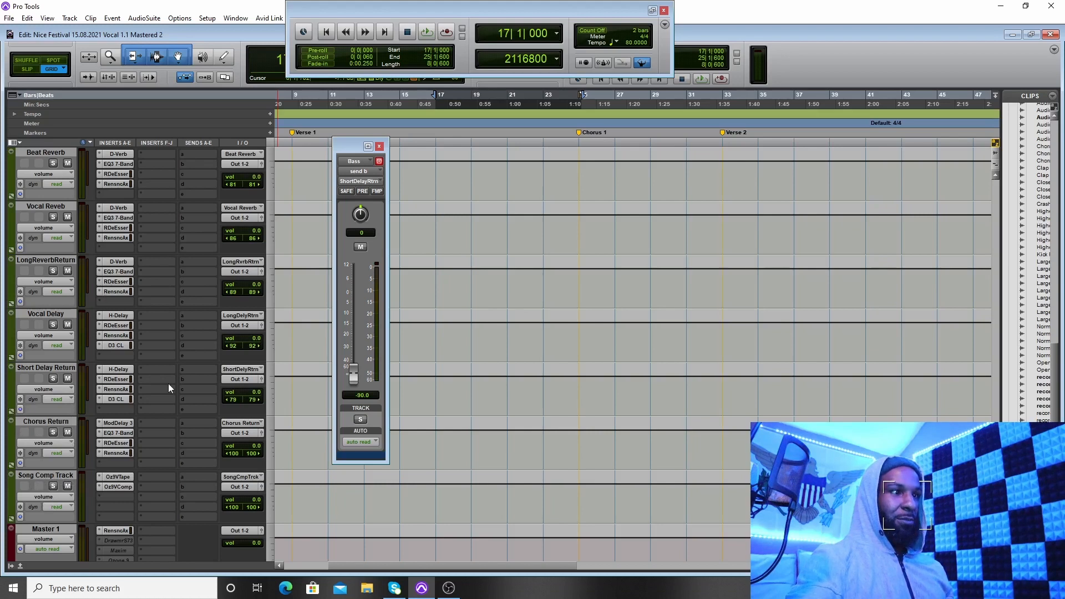
{"action": "scroll", "coordinate": [155, 384], "scroll_direction": "up", "scroll_amount": 5}
{"action": "scroll", "coordinate": [136, 373], "scroll_direction": "down", "scroll_amount": 5}
{"action": "scroll", "coordinate": [100, 355], "scroll_direction": "up", "scroll_amount": 4}
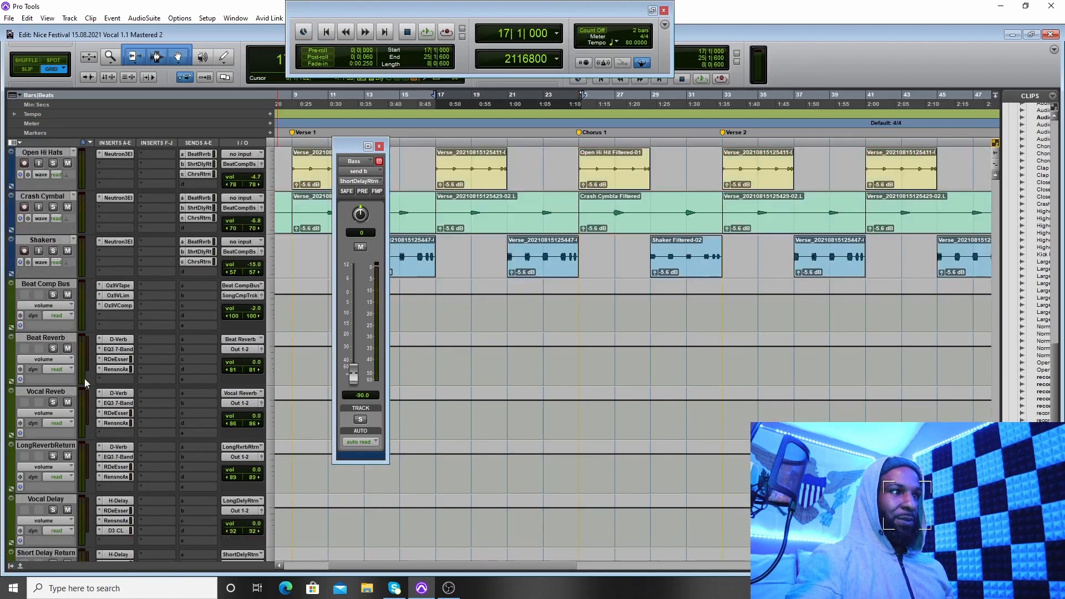
Step: Examine the return tracks from Beat Reverb through Chorus Return, along with the Song Comp Track and Master 1 insert chains
{"action": "scroll", "coordinate": [51, 362], "scroll_direction": "down", "scroll_amount": 4}
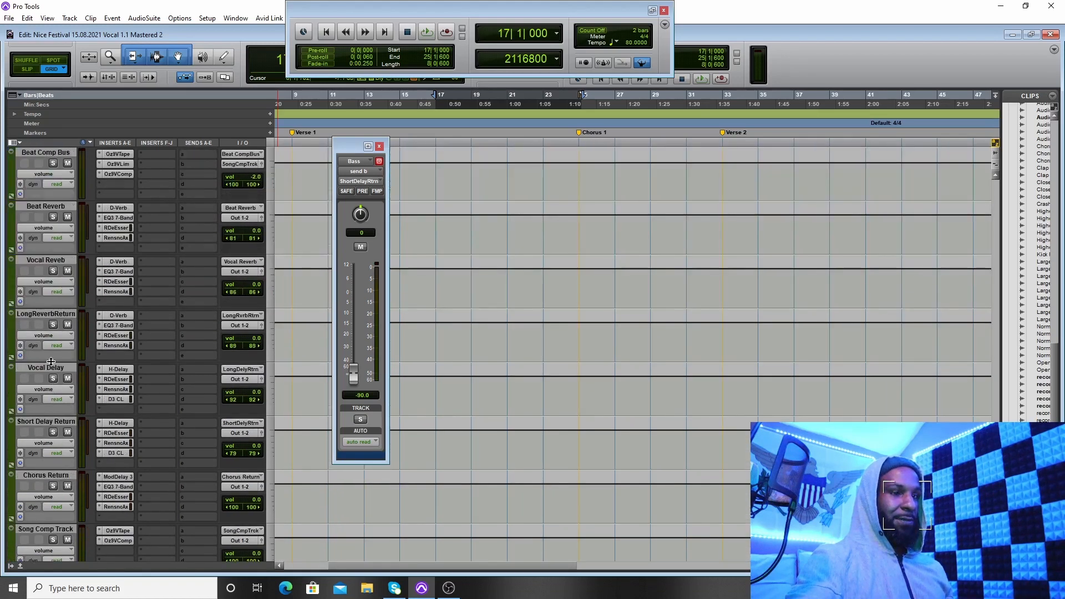
{"action": "scroll", "coordinate": [50, 362], "scroll_direction": "down", "scroll_amount": 3}
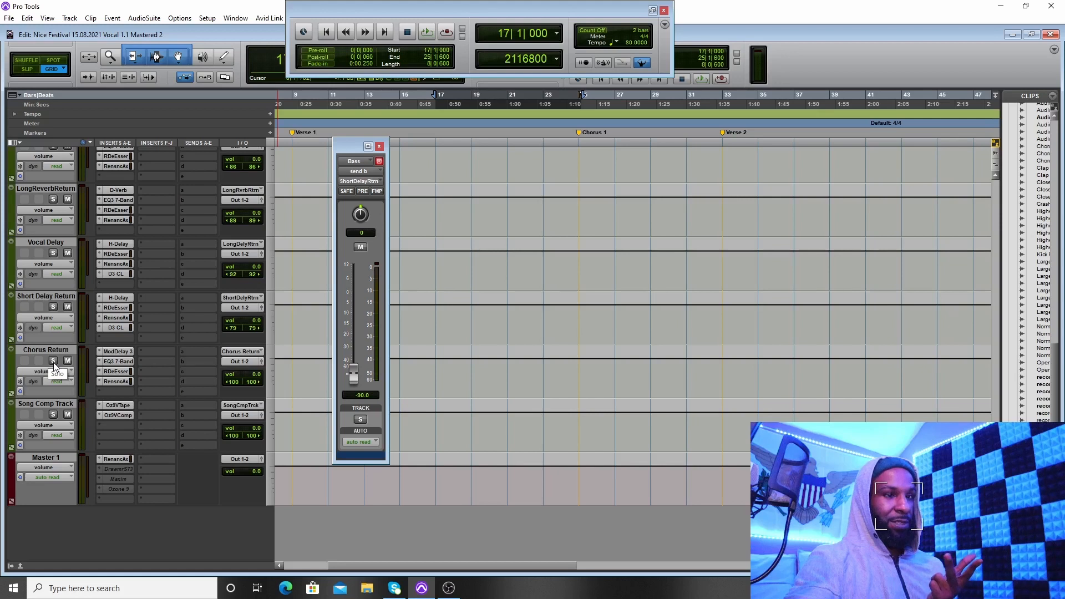
{"action": "scroll", "coordinate": [36, 362], "scroll_direction": "up", "scroll_amount": 4}
{"action": "scroll", "coordinate": [41, 366], "scroll_direction": "up", "scroll_amount": 2}
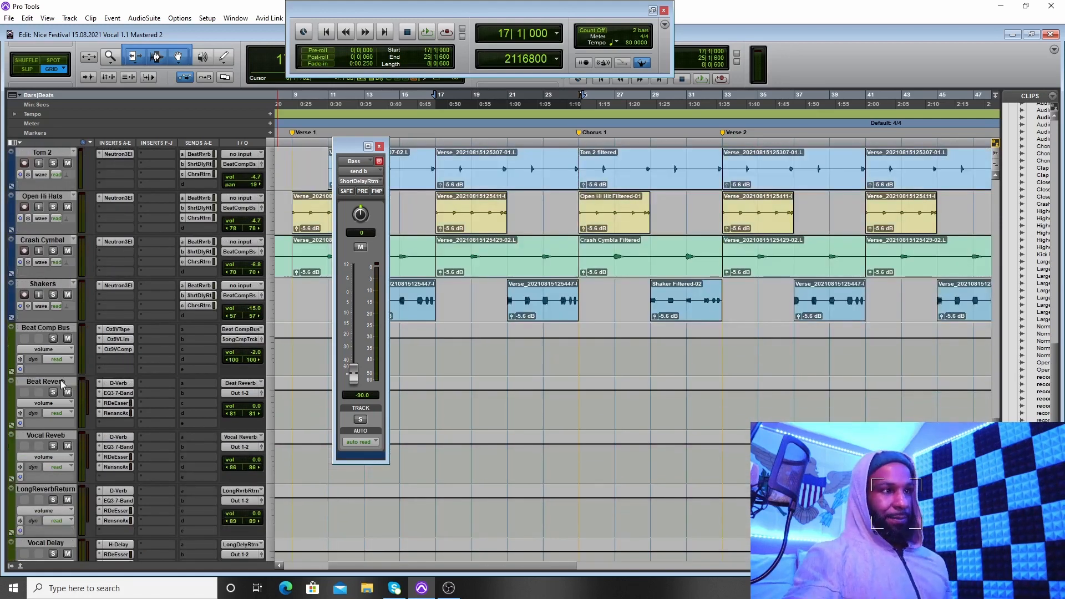
{"action": "scroll", "coordinate": [167, 381], "scroll_direction": "down", "scroll_amount": 1}
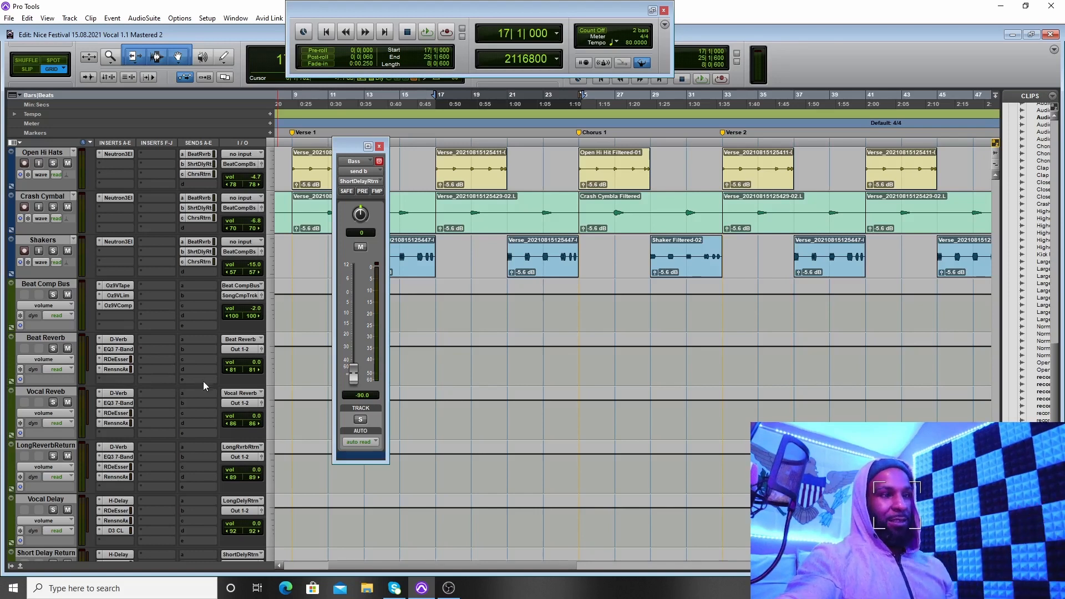
Step: Look over the Chorus Return sends on the drum, percussion and Bass tracks, and close the Bass track's send window
{"action": "scroll", "coordinate": [200, 388], "scroll_direction": "up", "scroll_amount": 5}
{"action": "scroll", "coordinate": [124, 398], "scroll_direction": "up", "scroll_amount": 1}
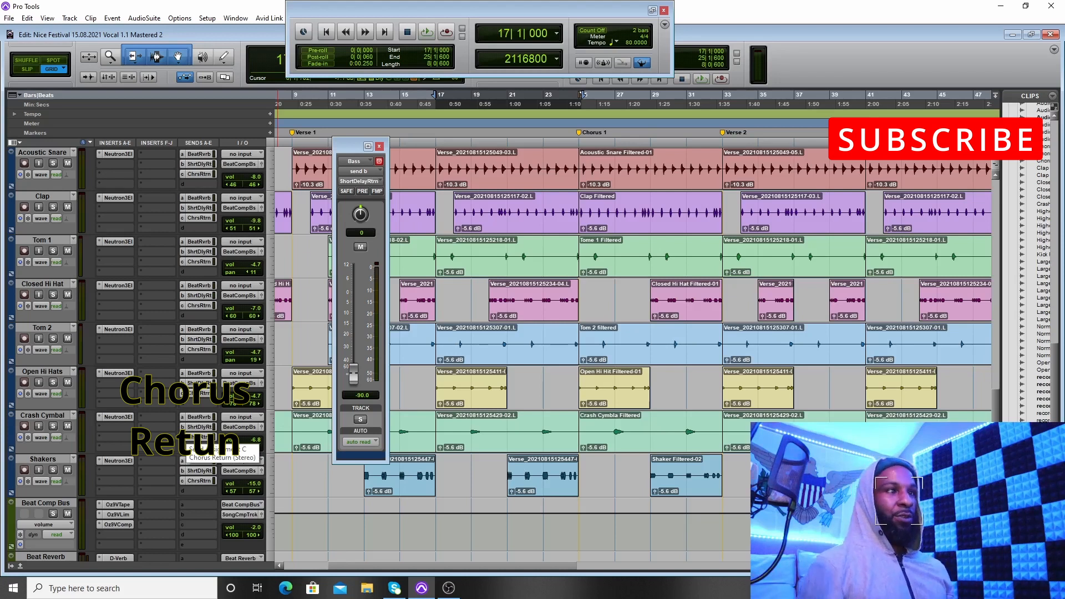
{"action": "scroll", "coordinate": [211, 315], "scroll_direction": "up", "scroll_amount": 5}
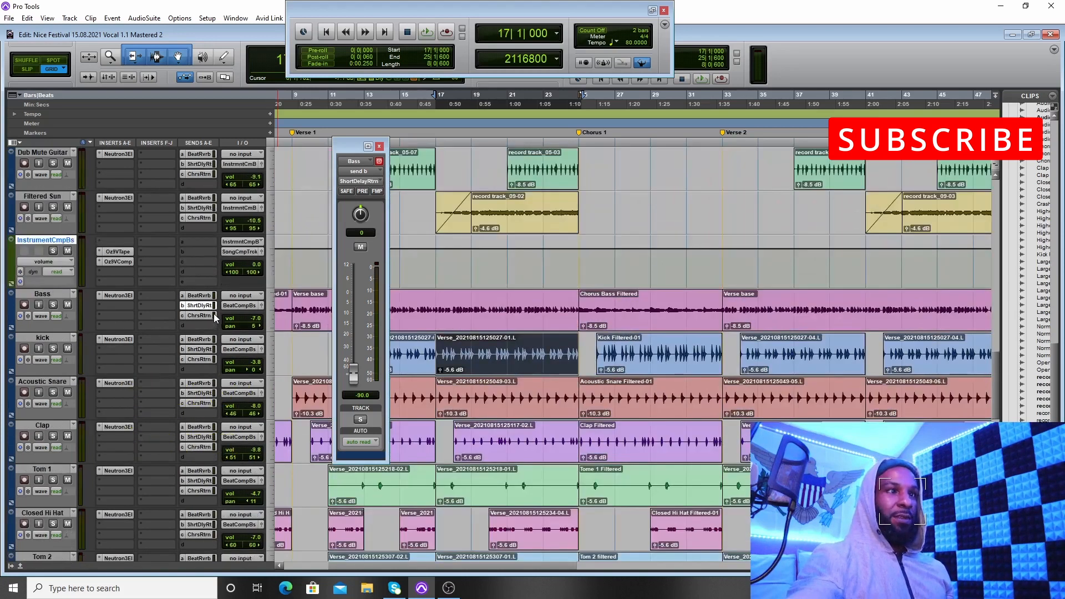
{"action": "scroll", "coordinate": [213, 314], "scroll_direction": "down", "scroll_amount": 6}
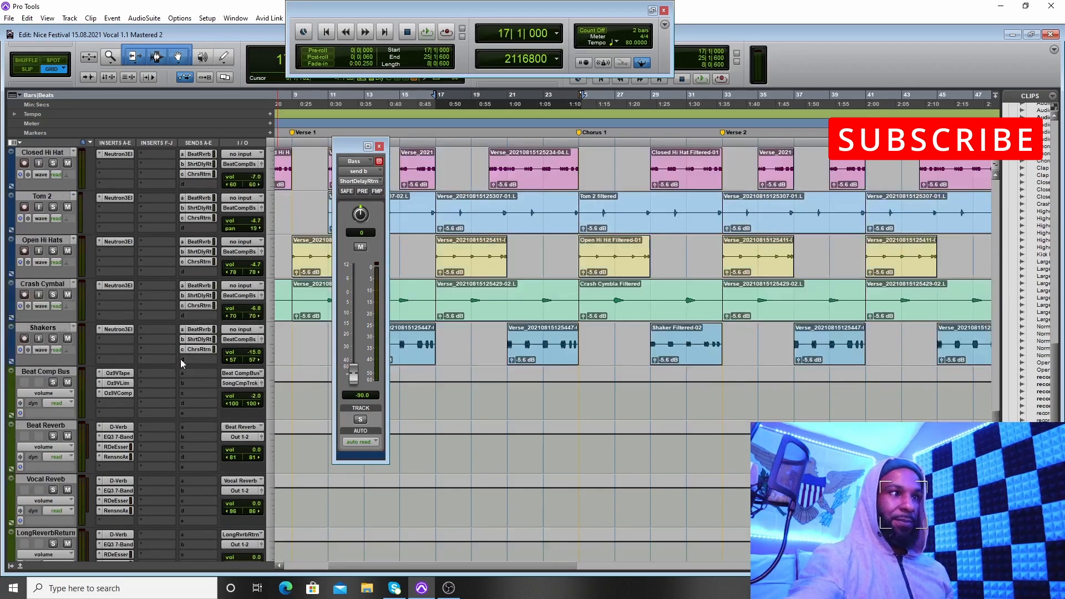
{"action": "left_click", "coordinate": [379, 145]}
Step: Review the instrument and drum tracks feeding the Beat Comp Bus and inspect its Ozone 9 Vintage Tape insert, closing the plug-in window
{"action": "scroll", "coordinate": [375, 250], "scroll_direction": "up", "scroll_amount": 7}
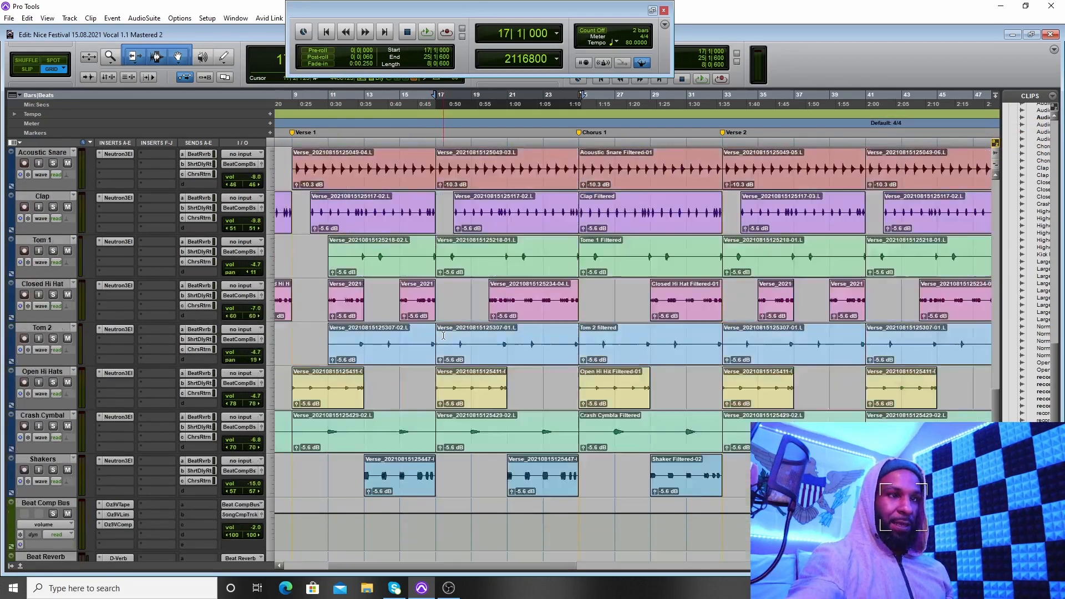
{"action": "scroll", "coordinate": [367, 347], "scroll_direction": "up", "scroll_amount": 2}
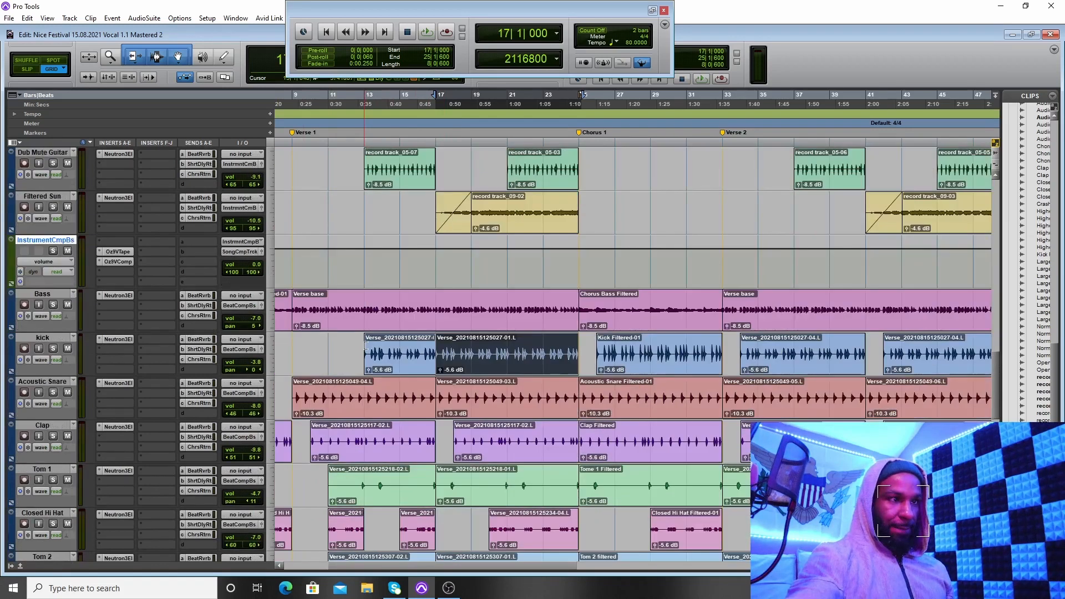
{"action": "scroll", "coordinate": [289, 353], "scroll_direction": "down", "scroll_amount": 3}
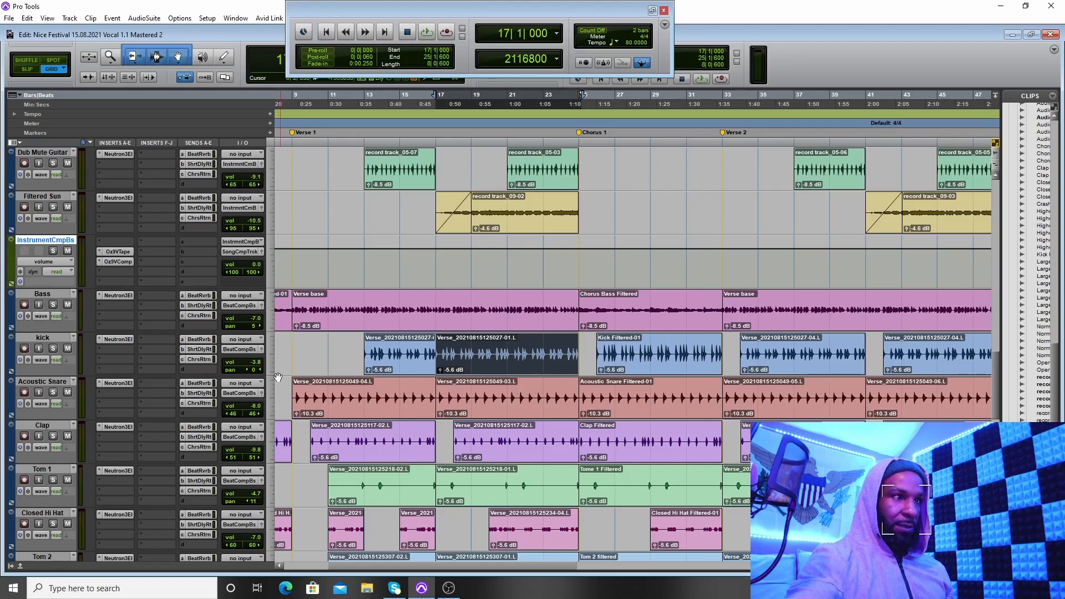
{"action": "scroll", "coordinate": [282, 375], "scroll_direction": "down", "scroll_amount": 1}
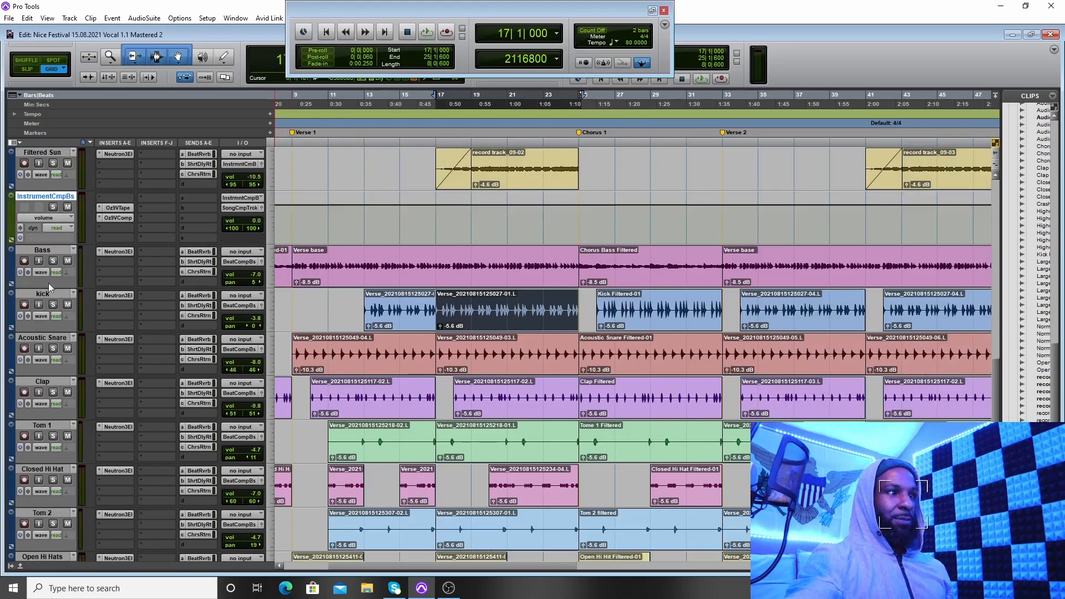
{"action": "scroll", "coordinate": [85, 273], "scroll_direction": "down", "scroll_amount": 6}
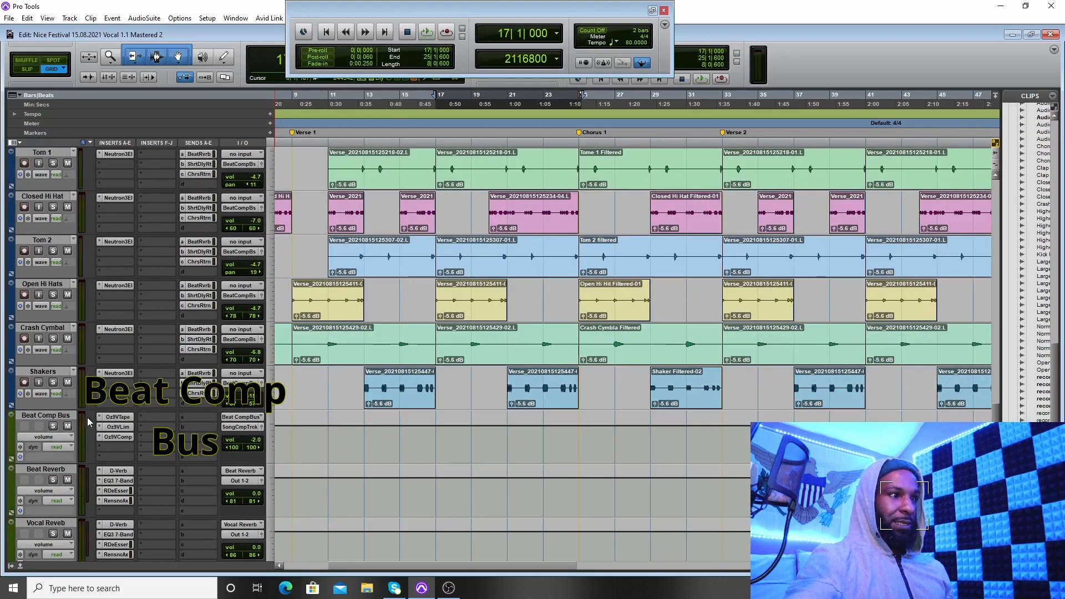
{"action": "left_click", "coordinate": [122, 418]}
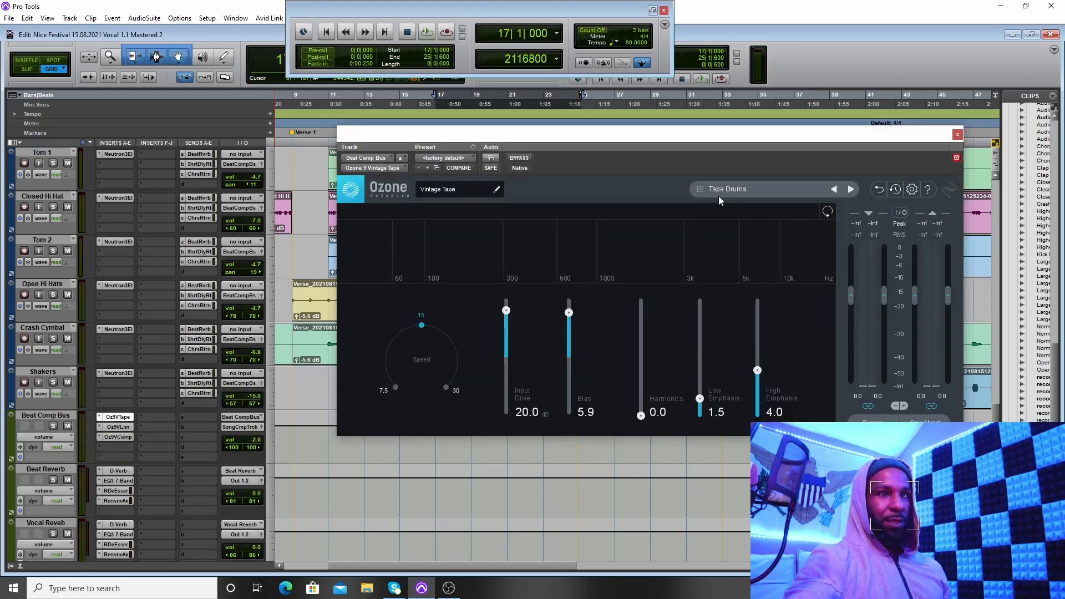
{"action": "left_click", "coordinate": [957, 135]}
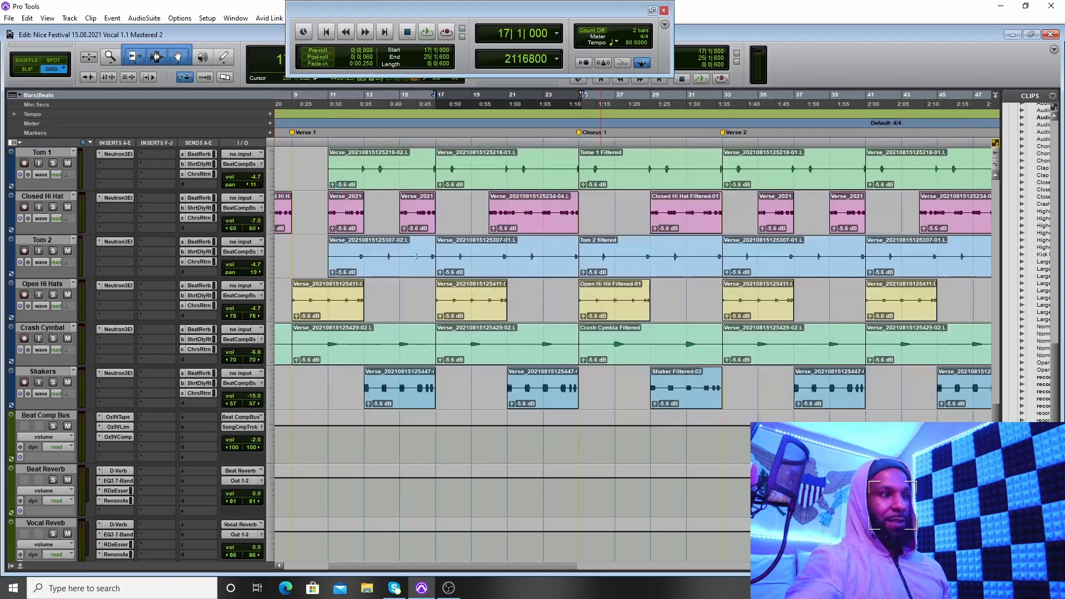
Step: Inspect the Ozone 9 Vintage Limiter and Vintage Compressor inserts on the Beat Comp Bus, closing each plug-in window
{"action": "left_click", "coordinate": [123, 428]}
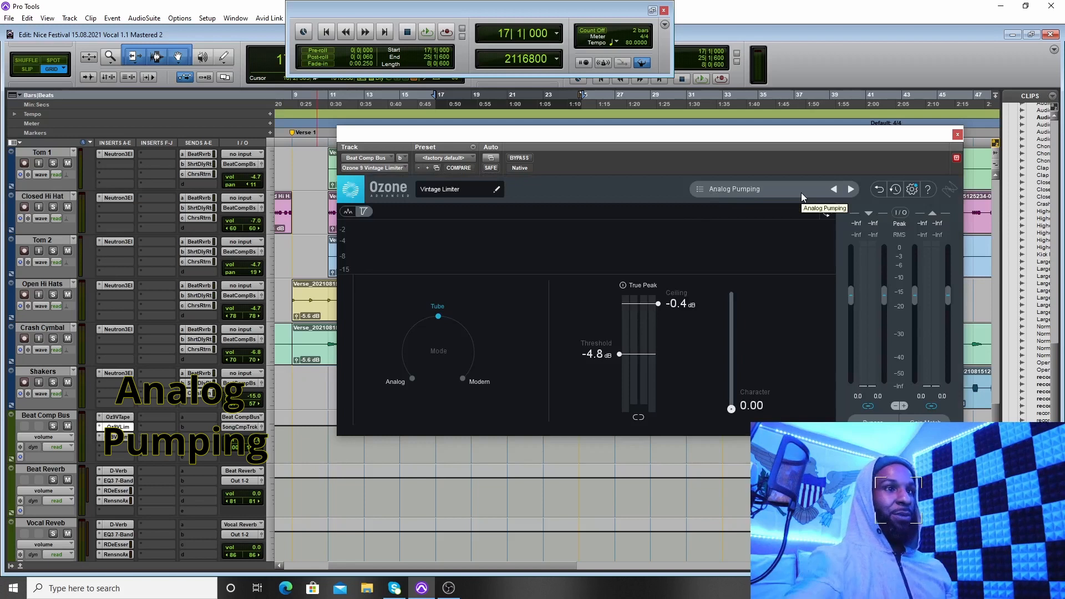
{"action": "left_click", "coordinate": [958, 135]}
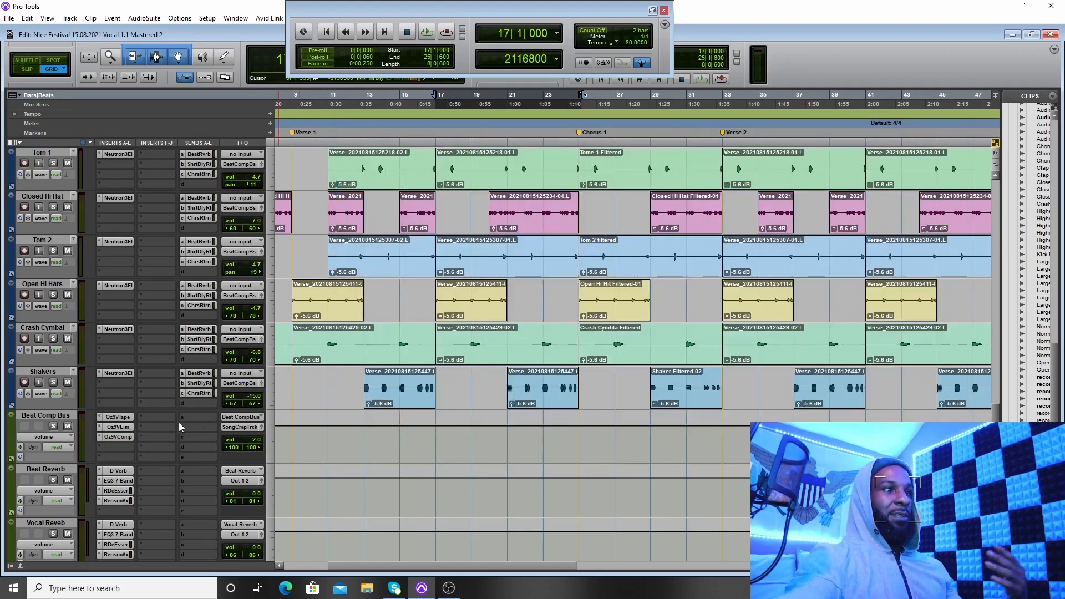
{"action": "left_click", "coordinate": [119, 437]}
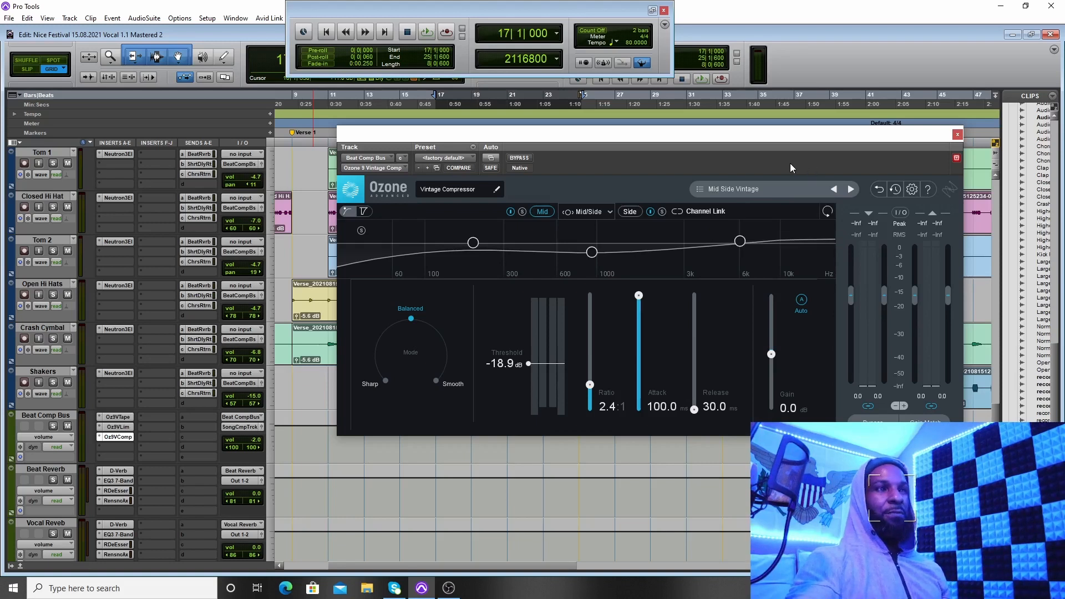
{"action": "left_click", "coordinate": [957, 134]}
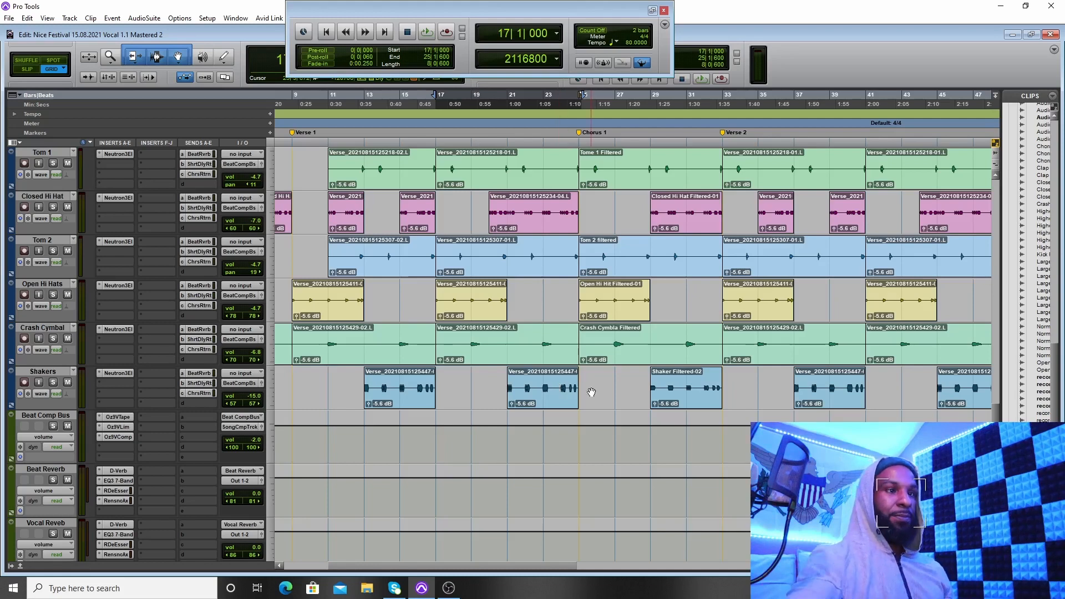
Step: Compare the Beat Reverb send levels of the two large string ensemble tracks
{"action": "scroll", "coordinate": [455, 423], "scroll_direction": "up", "scroll_amount": 6}
{"action": "scroll", "coordinate": [455, 423], "scroll_direction": "up", "scroll_amount": 5}
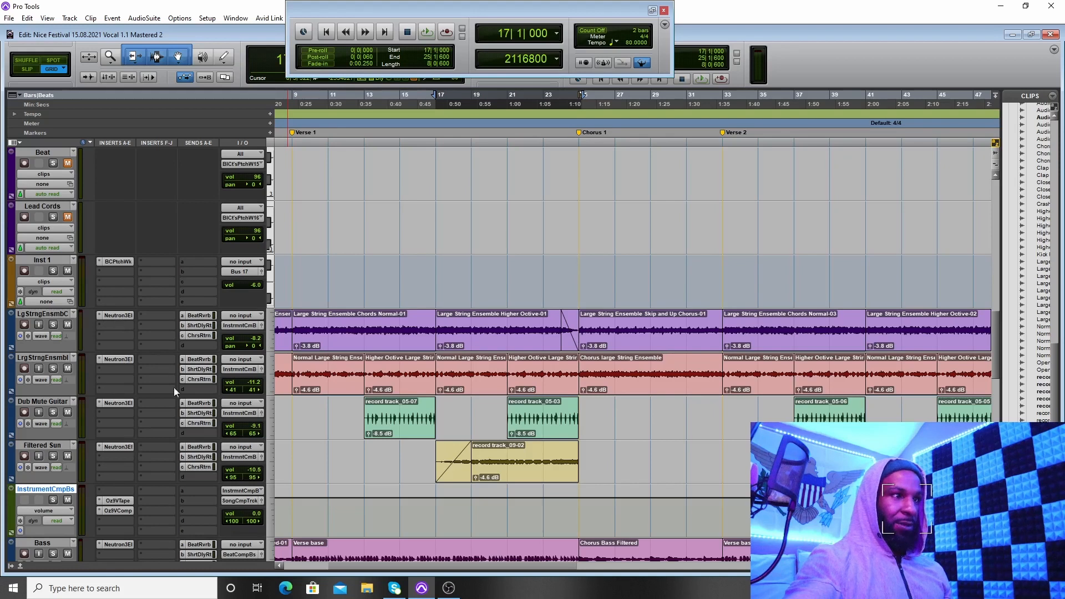
{"action": "left_click", "coordinate": [198, 315]}
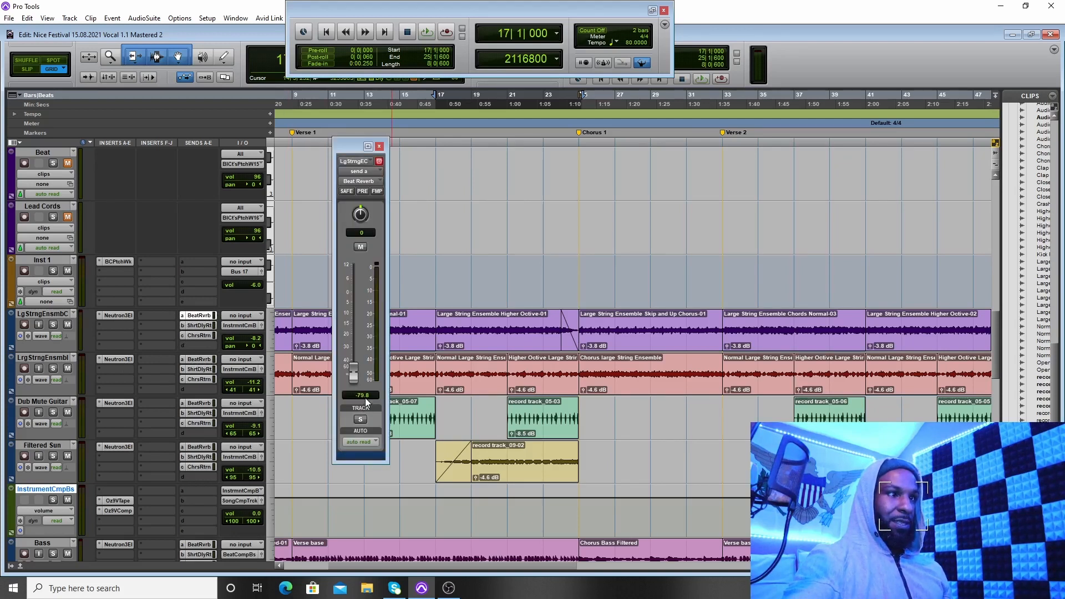
{"action": "left_click", "coordinate": [197, 358]}
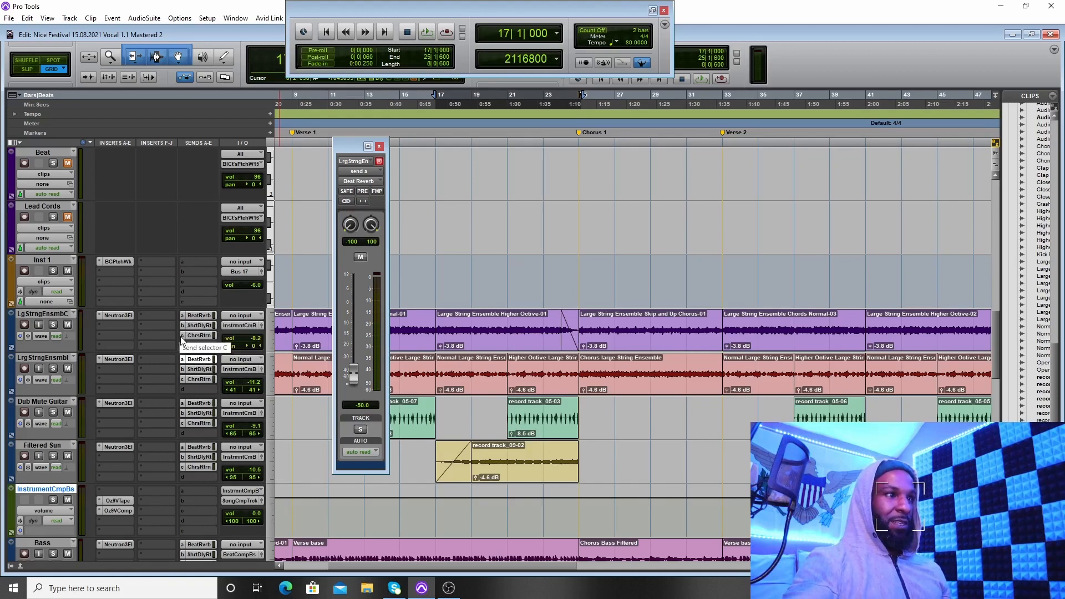
{"action": "left_click", "coordinate": [209, 316]}
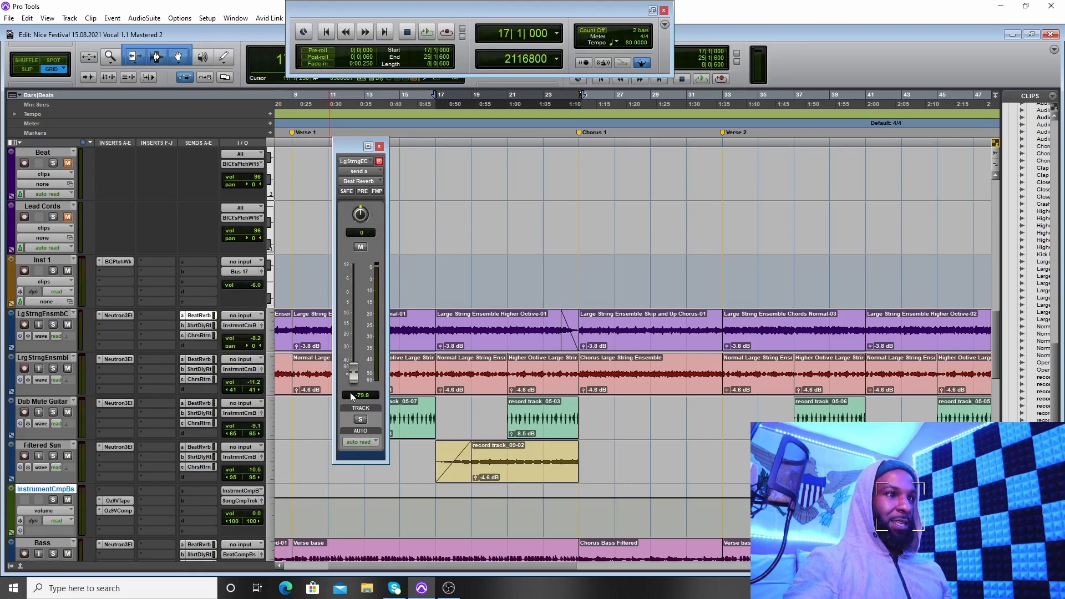
{"action": "left_click", "coordinate": [206, 359]}
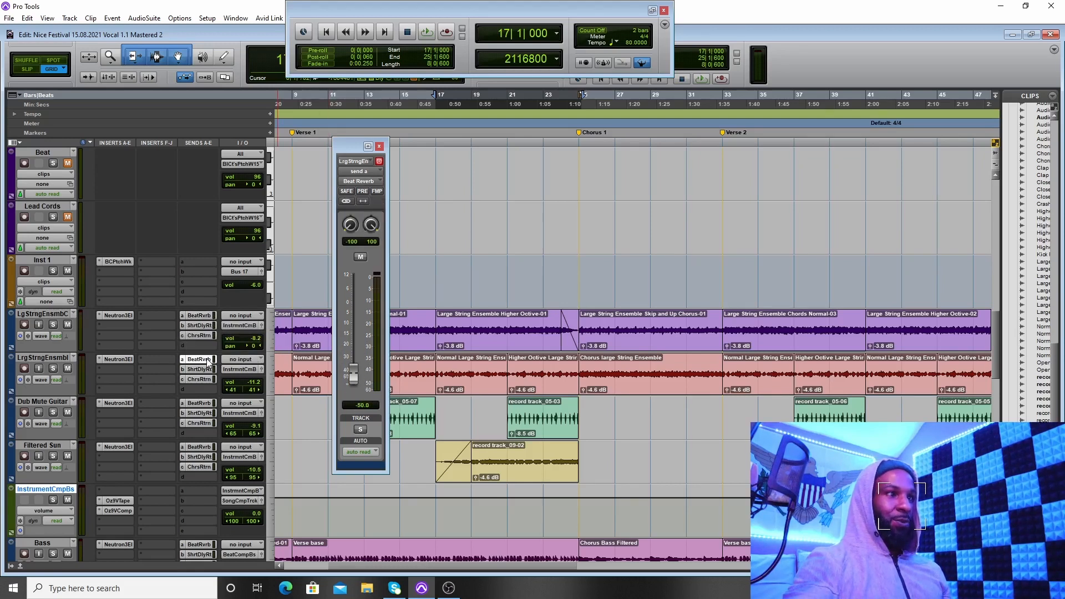
Step: Check both string ensemble tracks' Short Delay Return sends and the LgStrngEnsmbC track's Chorus Return send, closing the send window
{"action": "left_click", "coordinate": [198, 370]}
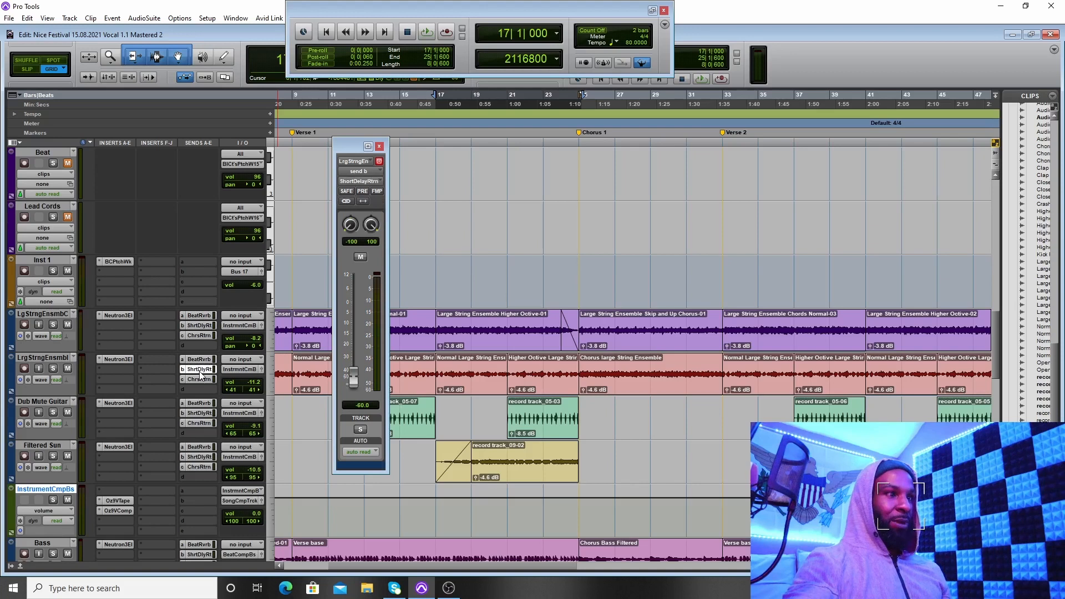
{"action": "left_click", "coordinate": [201, 326]}
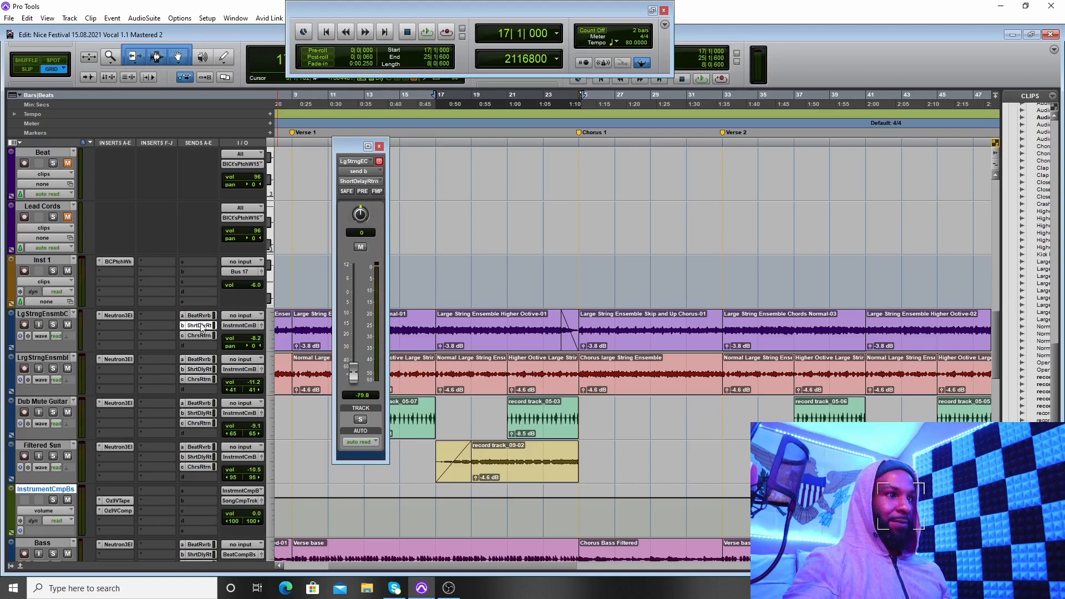
{"action": "left_click", "coordinate": [199, 334]}
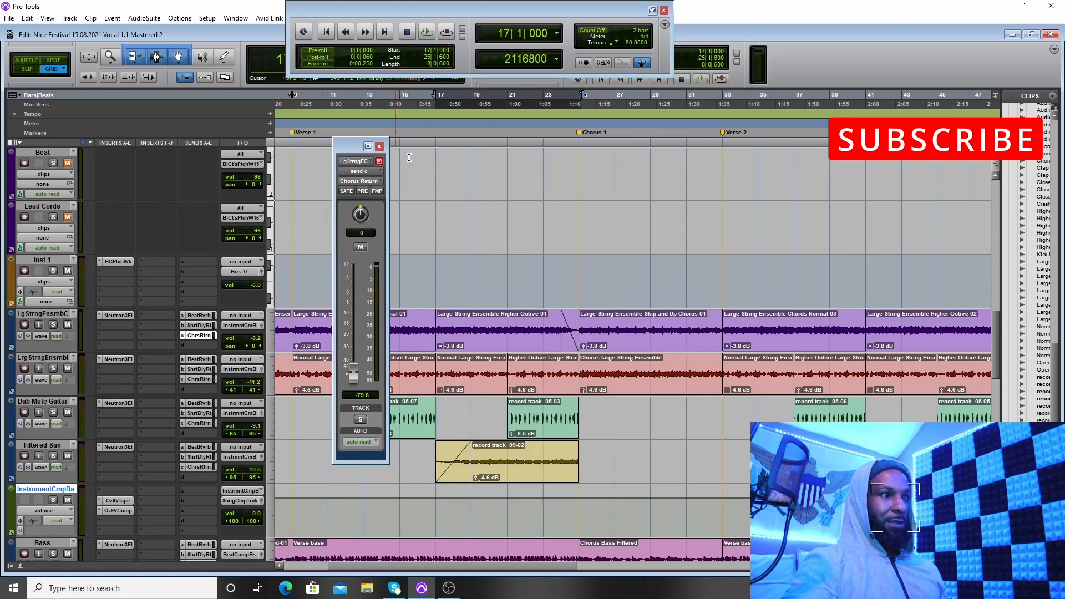
{"action": "left_click", "coordinate": [379, 146]}
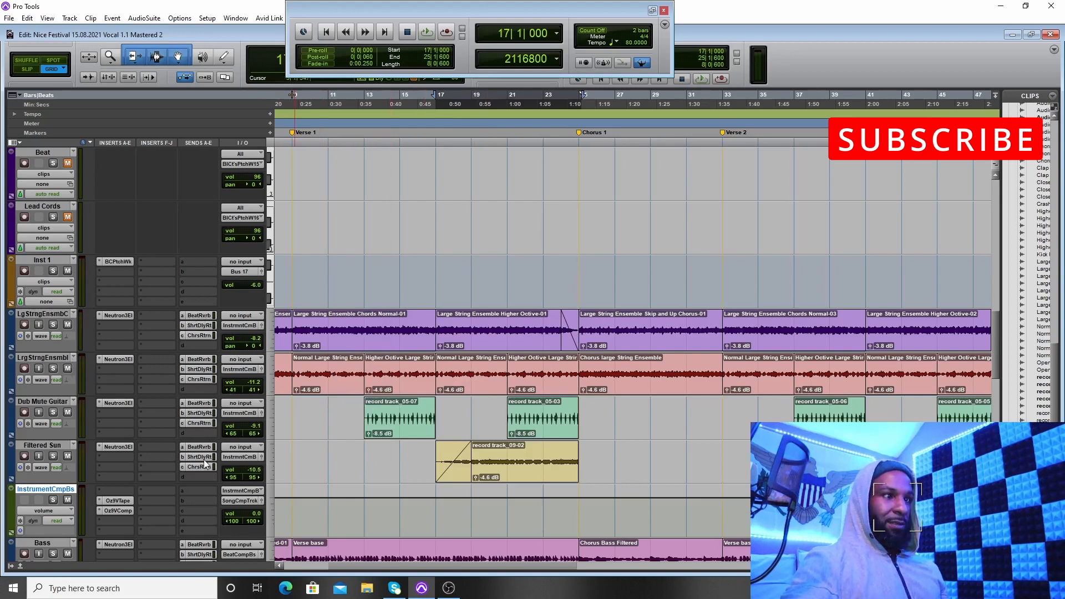
Step: Inspect the Ozone 9 Vintage Tape insert on the InstrumentCmpBs track and browse its presets, closing the preset manager and plug-in window
{"action": "scroll", "coordinate": [210, 439], "scroll_direction": "down", "scroll_amount": 3}
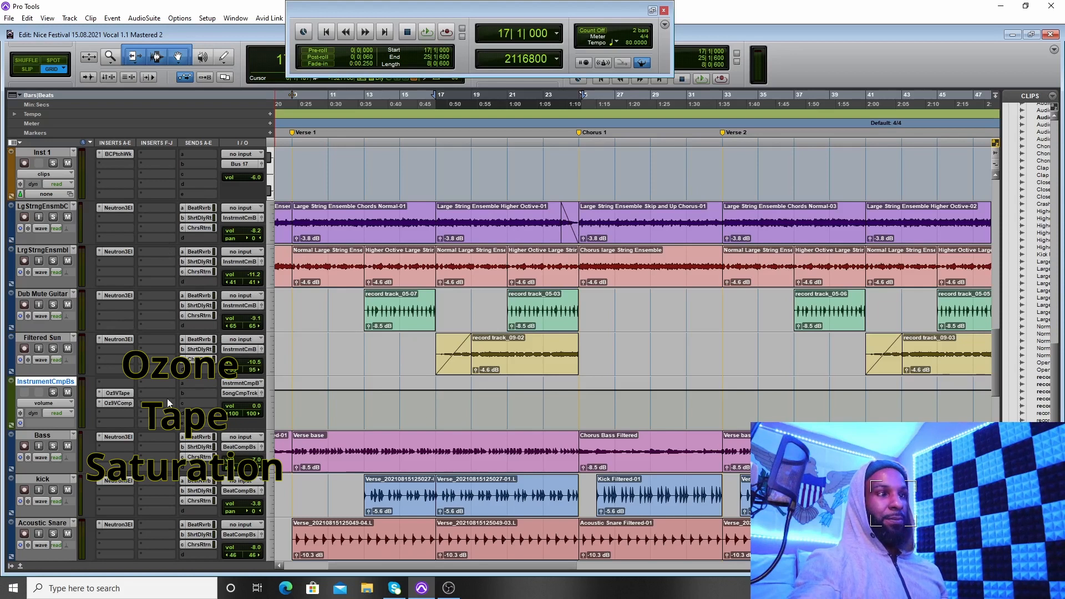
{"action": "left_click", "coordinate": [118, 393]}
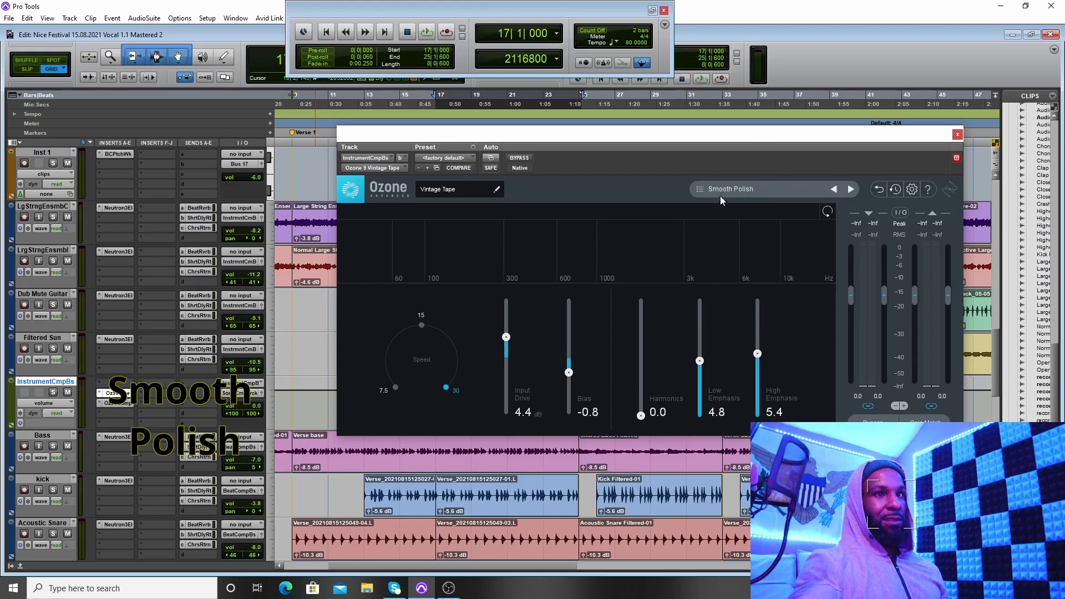
{"action": "left_click", "coordinate": [701, 188]}
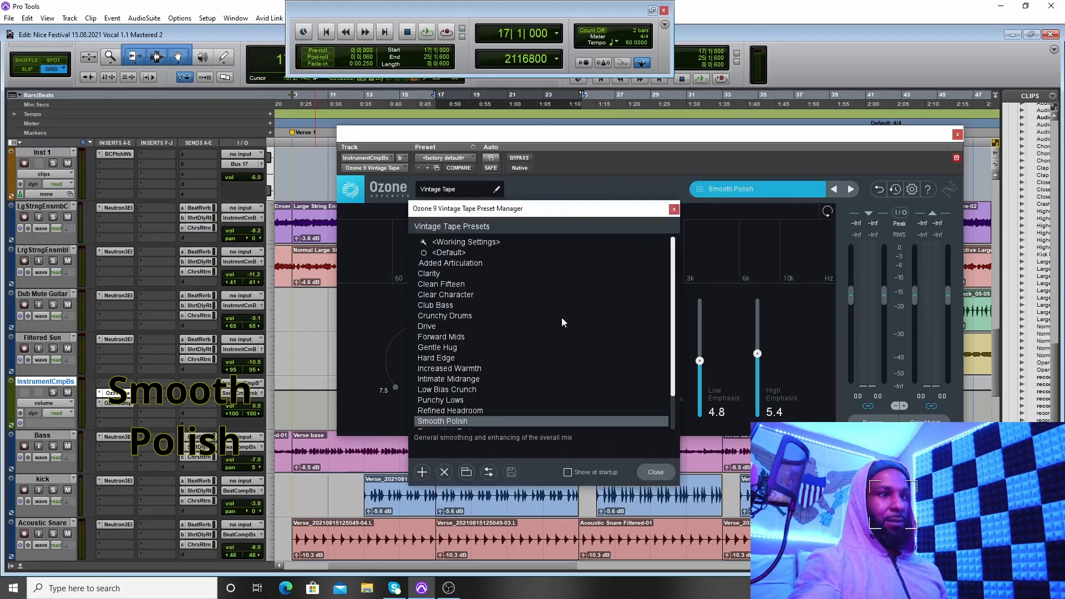
{"action": "scroll", "coordinate": [526, 350], "scroll_direction": "down", "scroll_amount": 2}
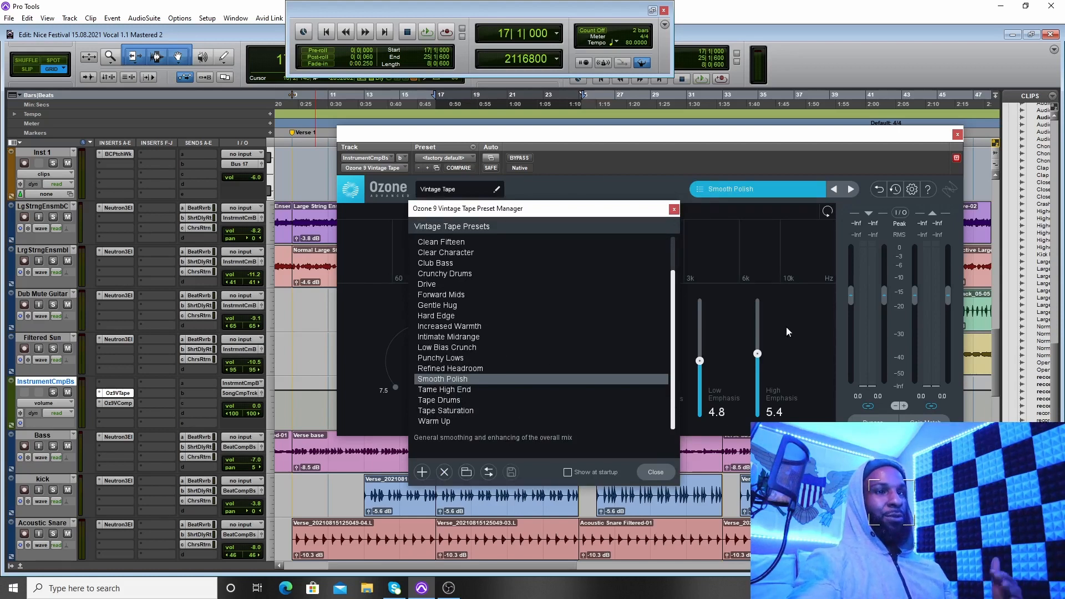
{"action": "left_click", "coordinate": [674, 209]}
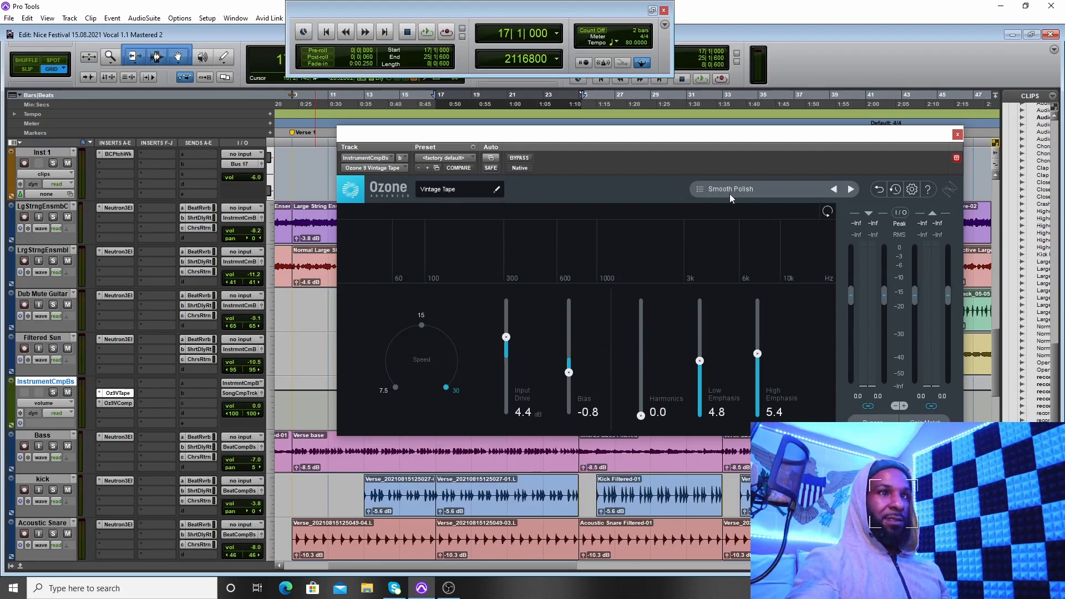
{"action": "left_click", "coordinate": [958, 136]}
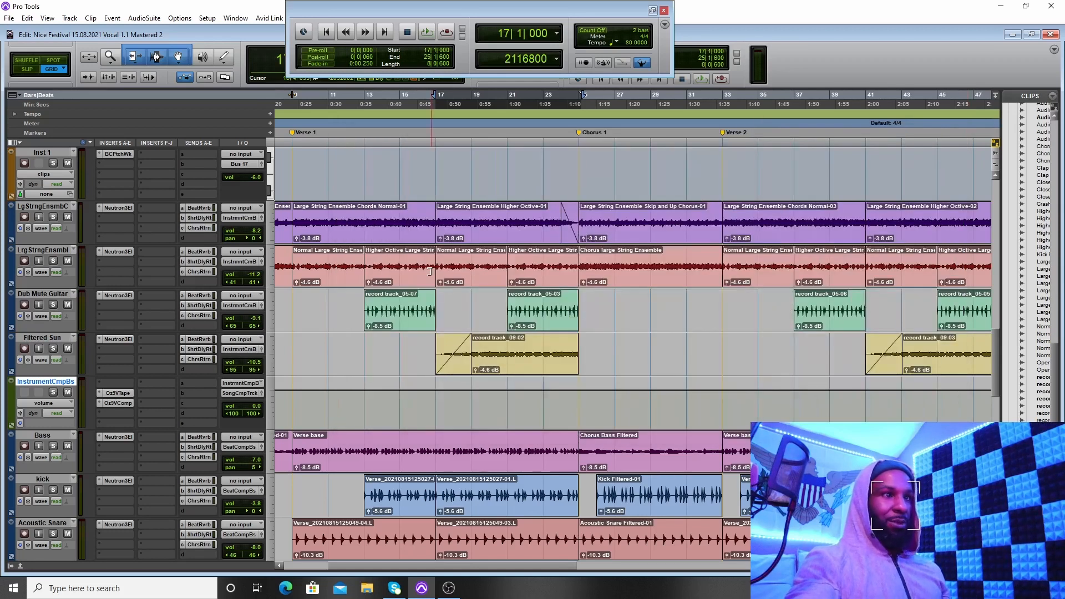
Step: Inspect the Ozone 9 Vintage Compressor insert on the InstrumentCmpBs track, browsing its presets and channel processing modes, and close its windows
{"action": "left_click", "coordinate": [119, 403]}
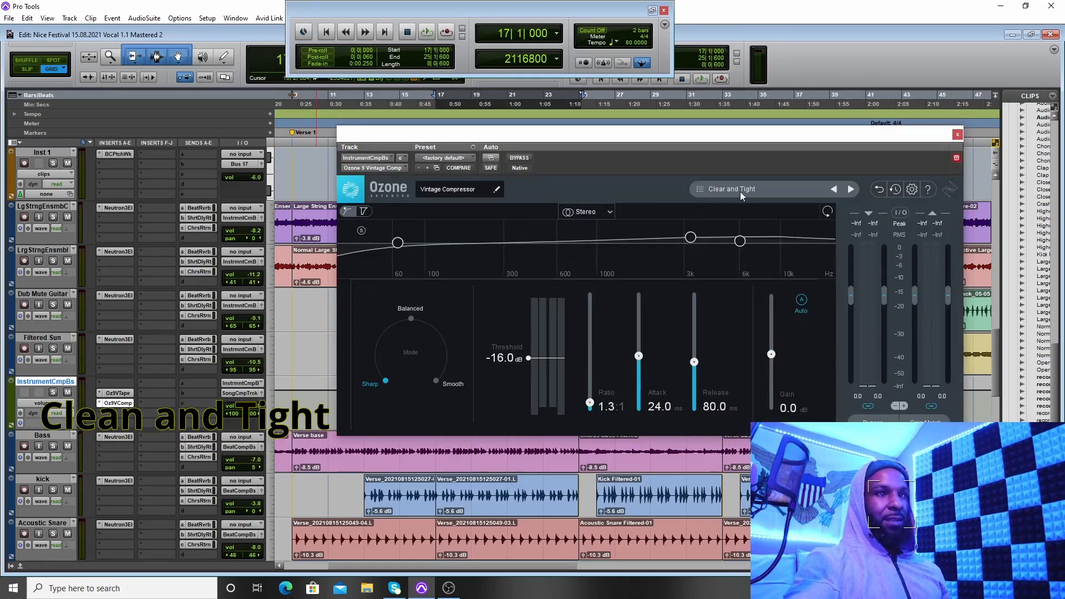
{"action": "left_click", "coordinate": [705, 192]}
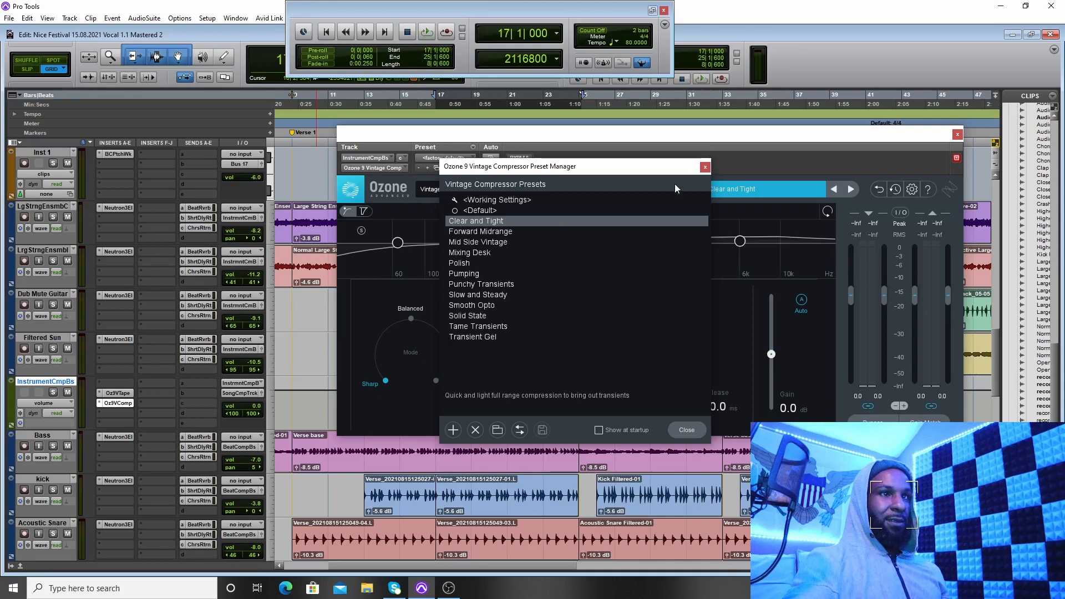
{"action": "left_click", "coordinate": [706, 168]}
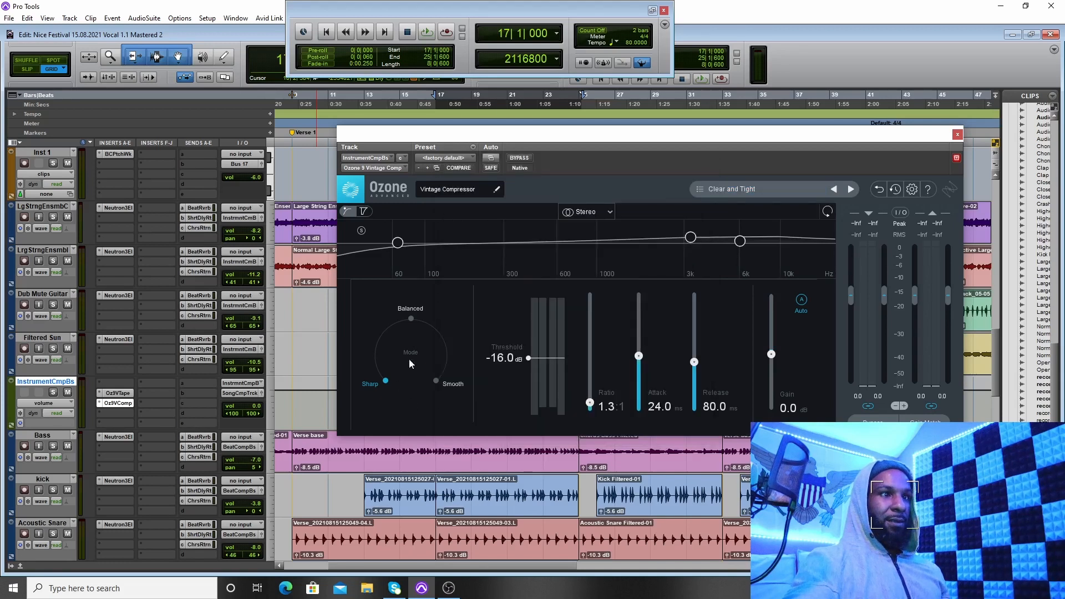
{"action": "left_click", "coordinate": [609, 213]}
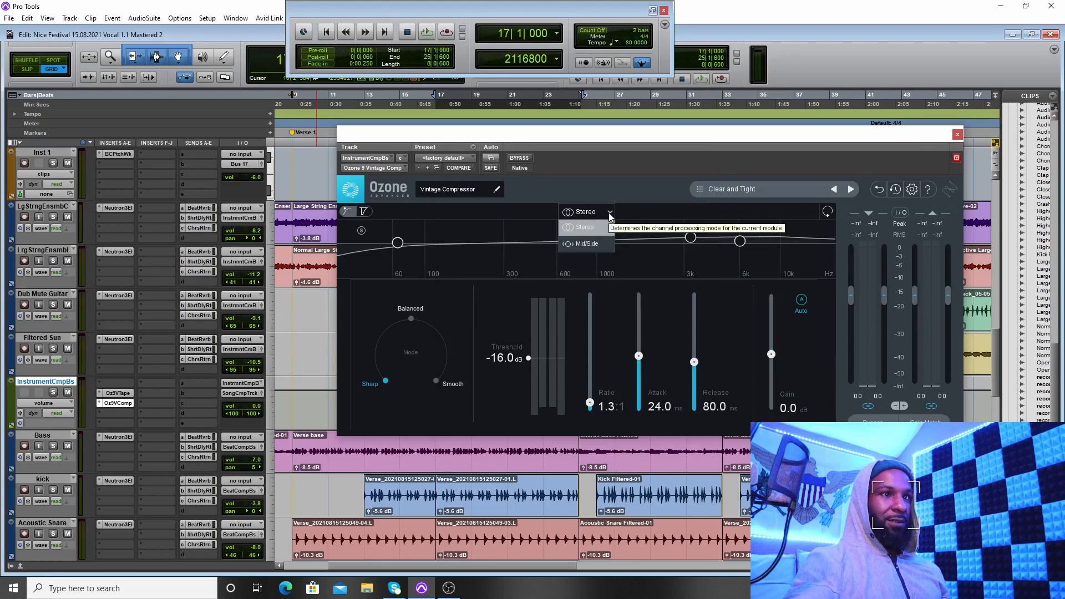
{"action": "left_click", "coordinate": [615, 191]}
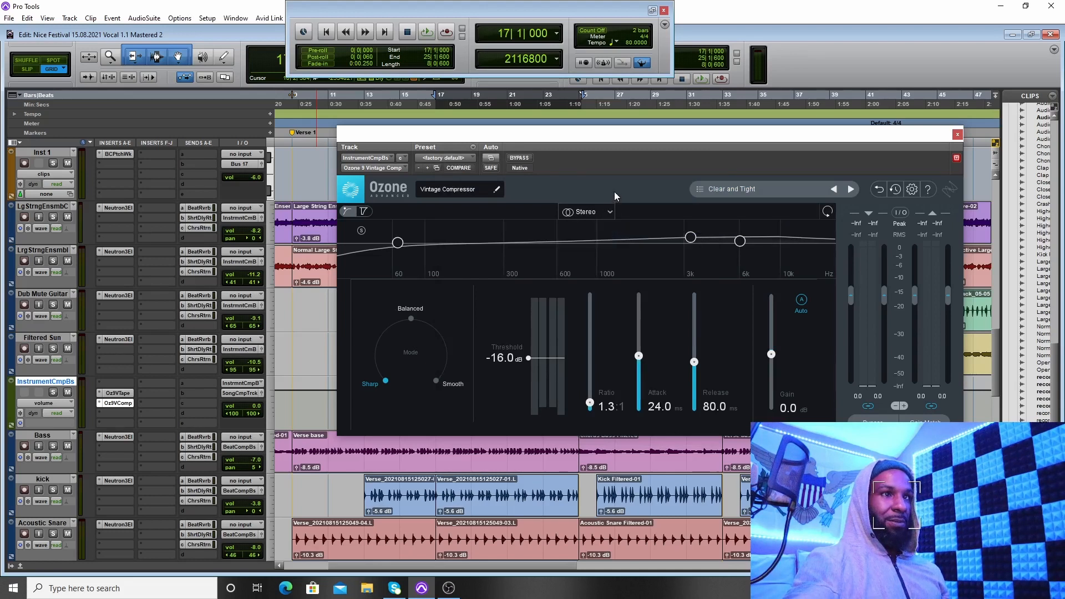
{"action": "left_click", "coordinate": [957, 135]}
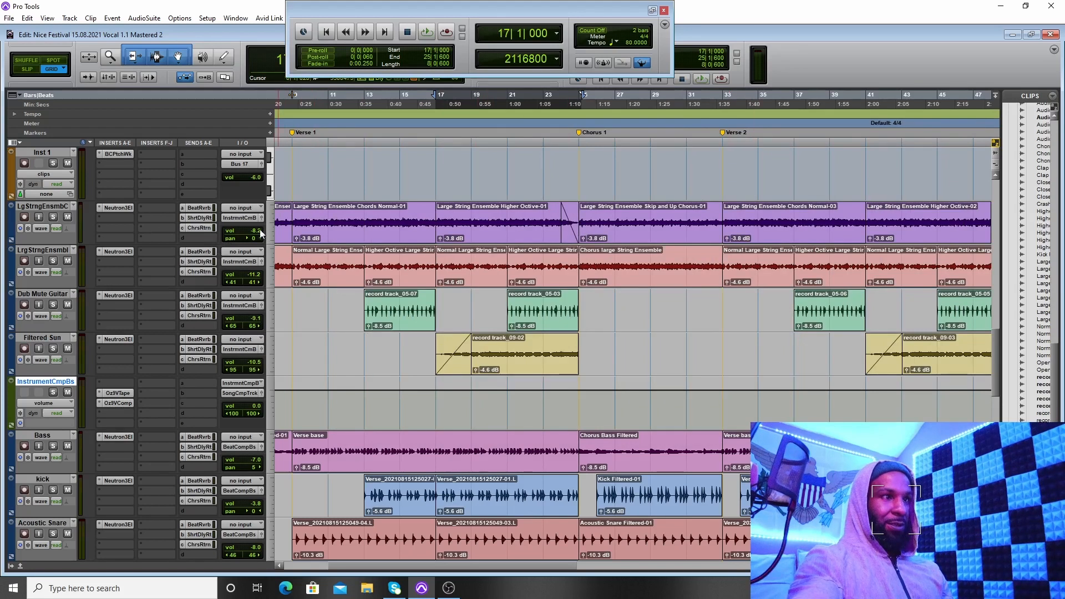
Step: Inspect the Ozone 9 Vintage Tape and Vintage Compressor inserts on the Song Comp Track, closing the plug-in window
{"action": "scroll", "coordinate": [396, 337], "scroll_direction": "down", "scroll_amount": 3}
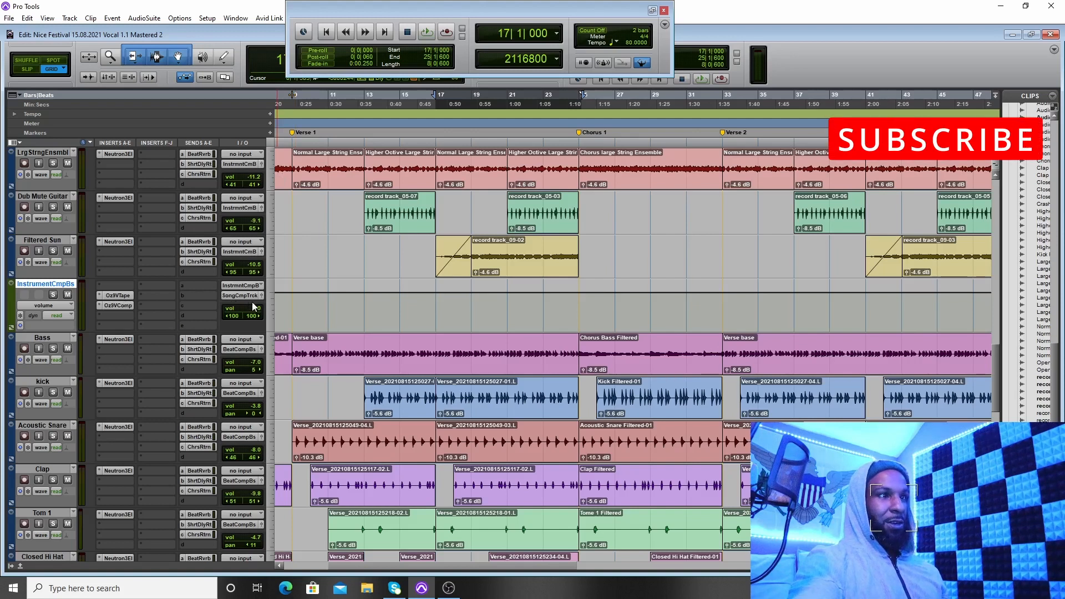
{"action": "scroll", "coordinate": [198, 314], "scroll_direction": "down", "scroll_amount": 2}
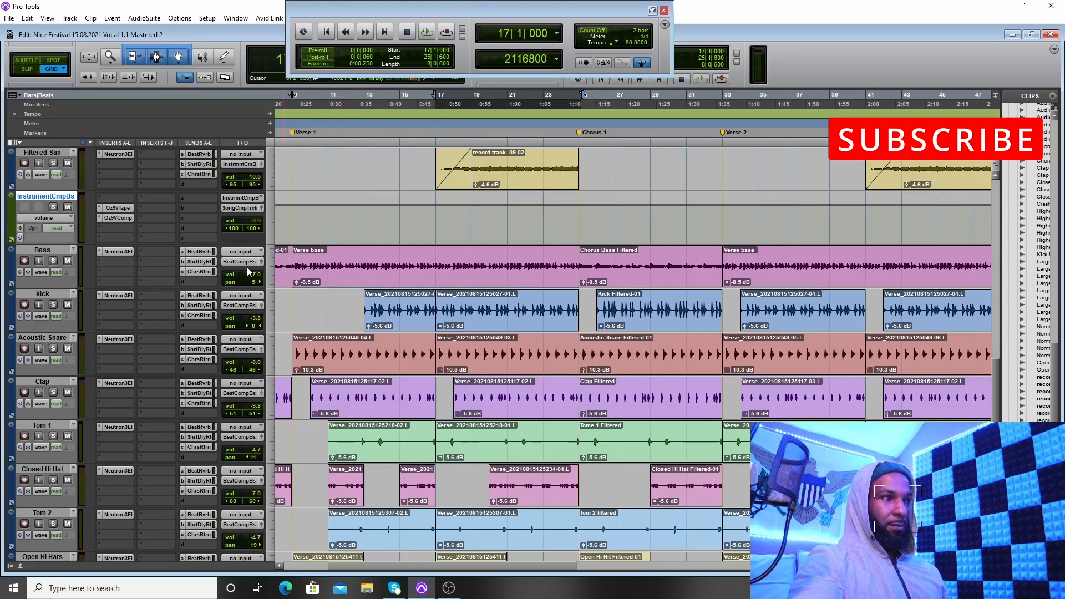
{"action": "scroll", "coordinate": [239, 262], "scroll_direction": "down", "scroll_amount": 5}
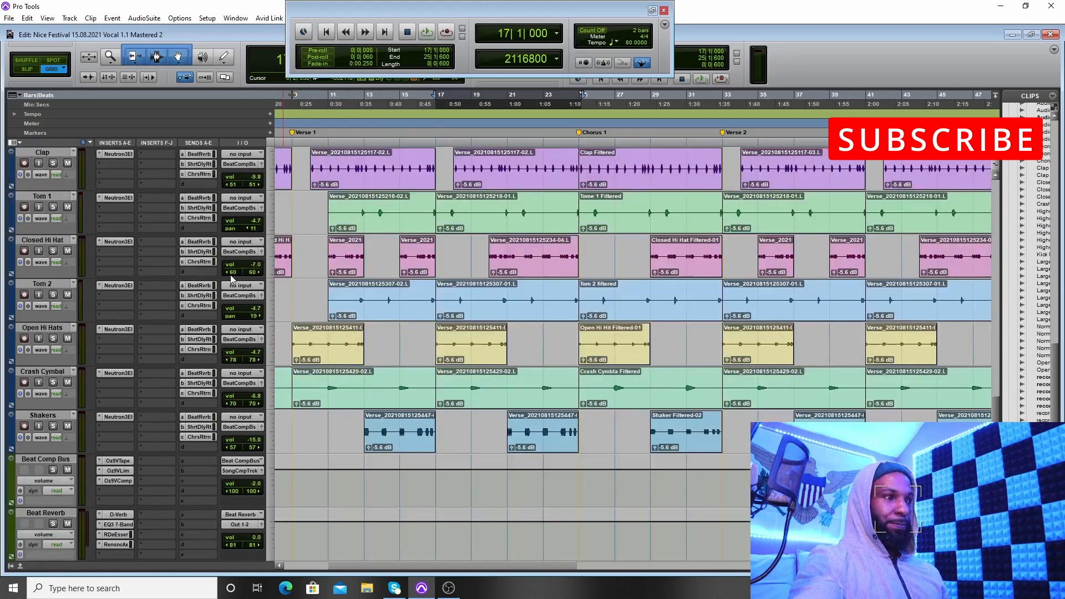
{"action": "scroll", "coordinate": [162, 378], "scroll_direction": "down", "scroll_amount": 1}
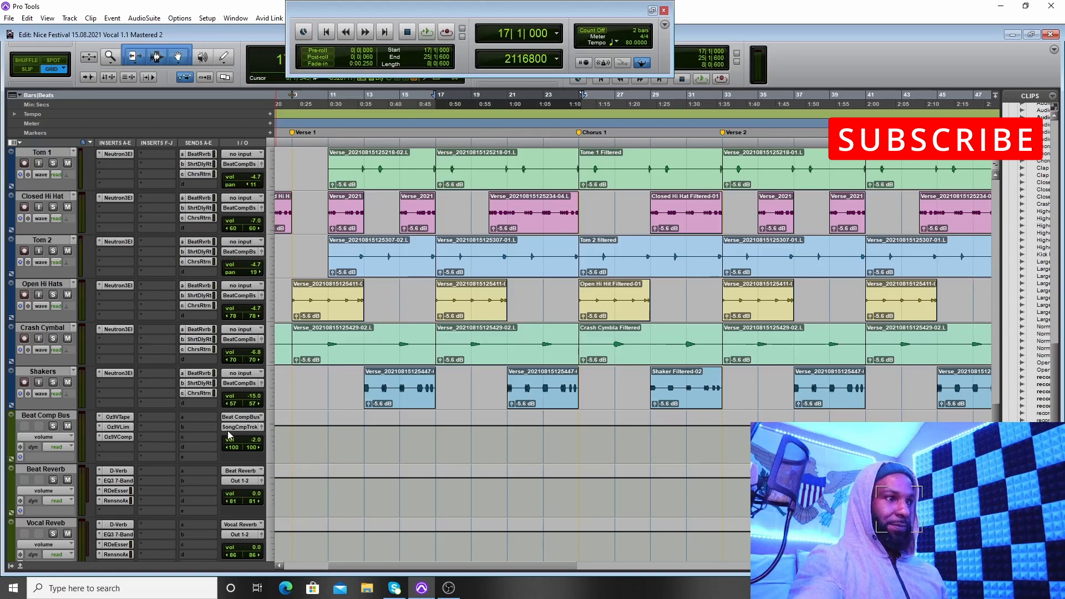
{"action": "scroll", "coordinate": [250, 432], "scroll_direction": "down", "scroll_amount": 8}
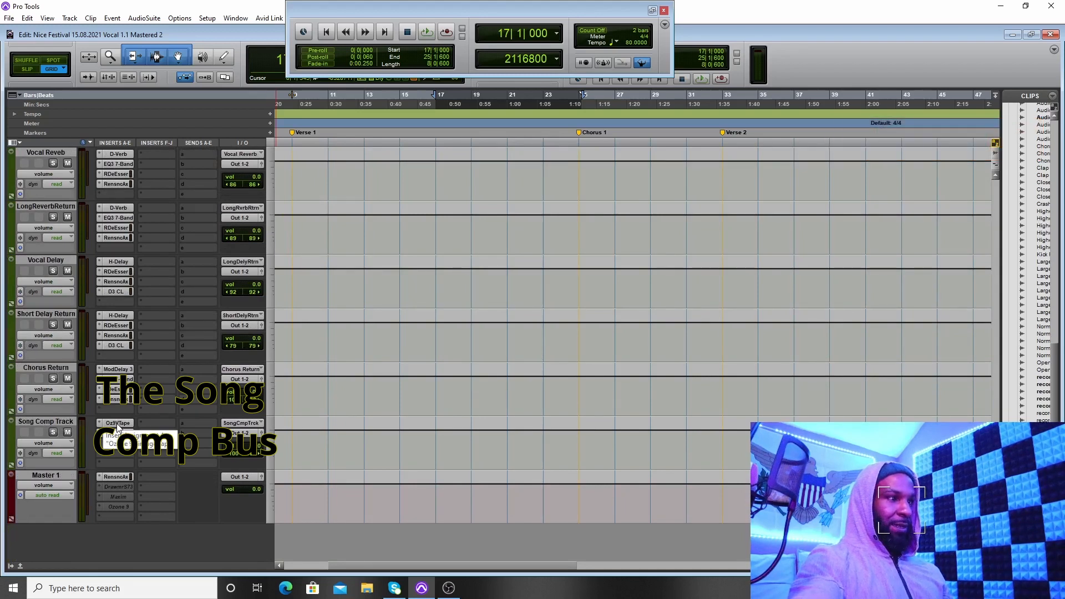
{"action": "left_click", "coordinate": [117, 425]}
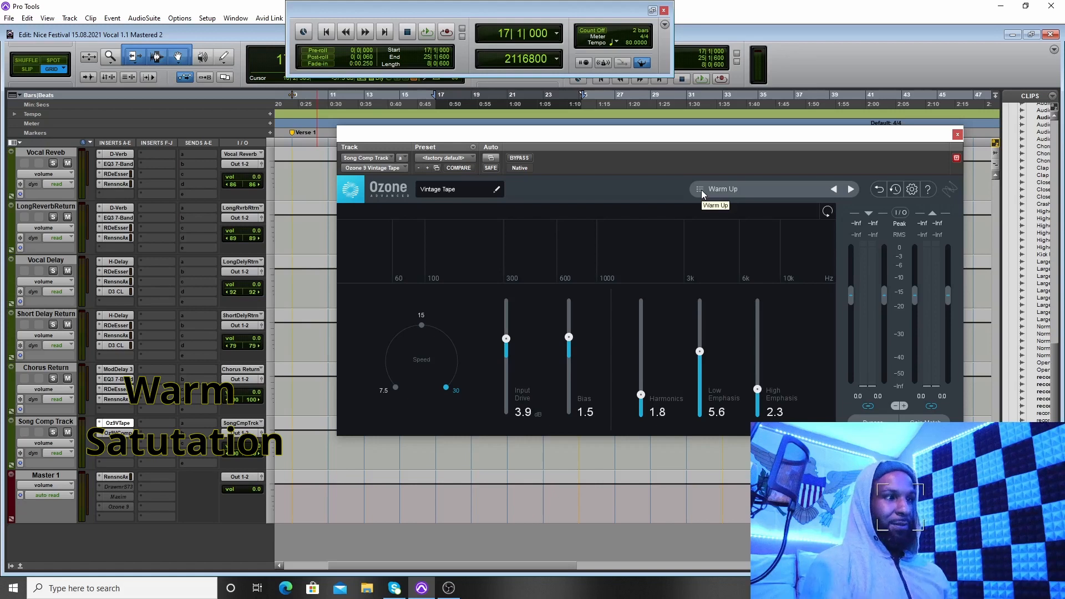
{"action": "left_click", "coordinate": [118, 433]}
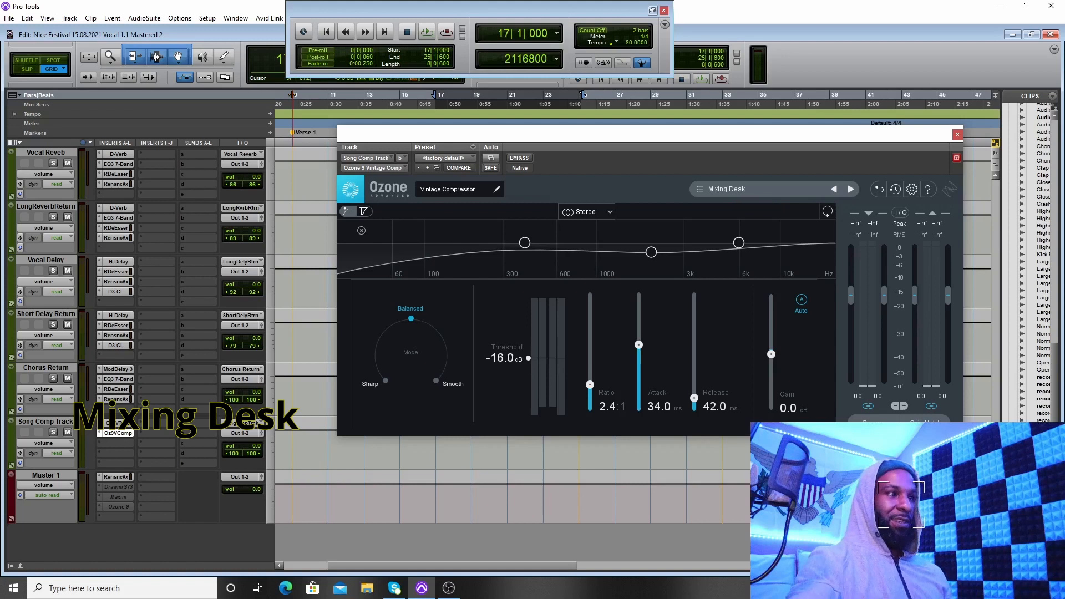
{"action": "left_click", "coordinate": [957, 135]}
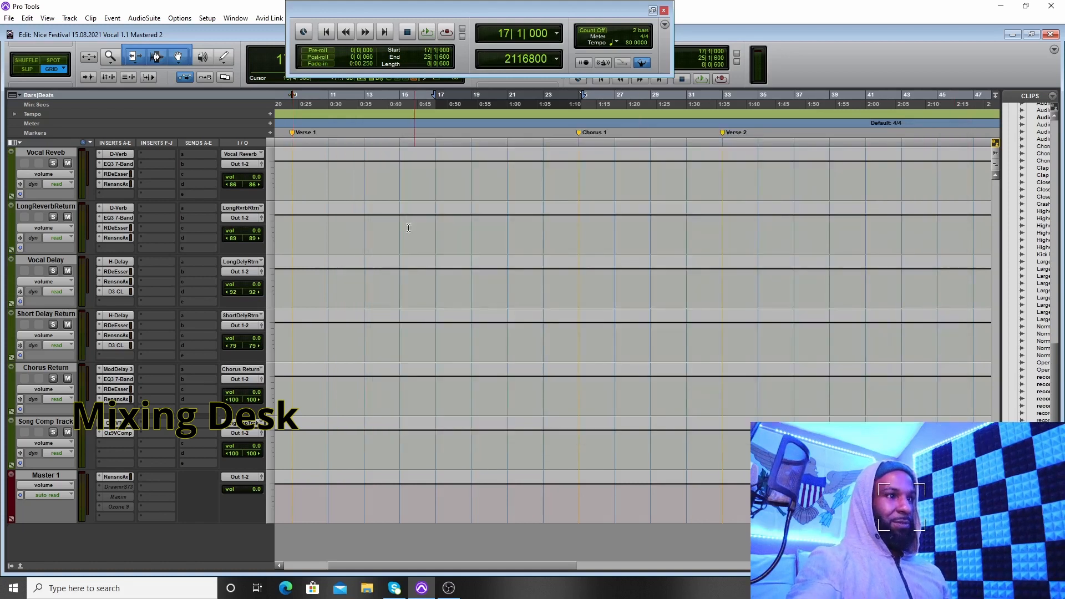
Step: Bypass the Vintage Compressor and Vintage Tape inserts on the Song Comp Track
{"action": "scroll", "coordinate": [385, 274], "scroll_direction": "up", "scroll_amount": 10}
{"action": "scroll", "coordinate": [385, 274], "scroll_direction": "up", "scroll_amount": 3}
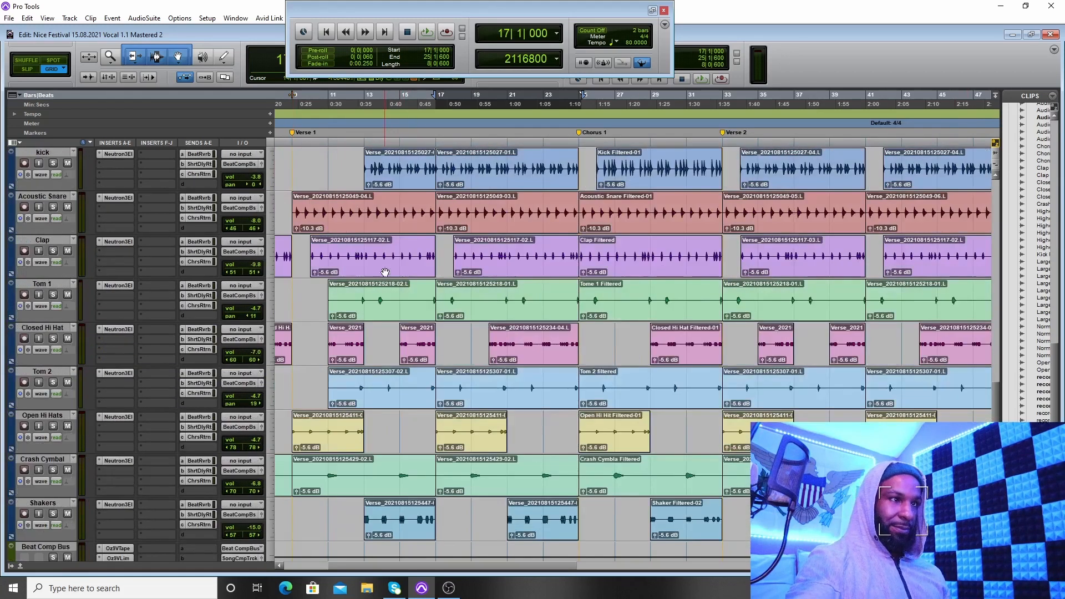
{"action": "scroll", "coordinate": [150, 288], "scroll_direction": "down", "scroll_amount": 15}
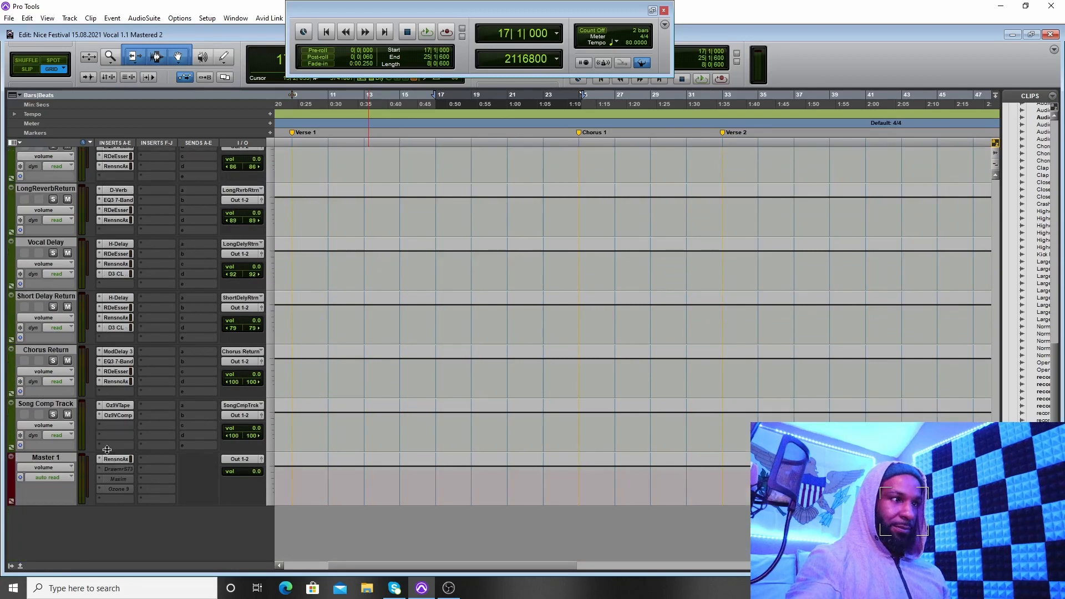
{"action": "right_click", "coordinate": [115, 416]}
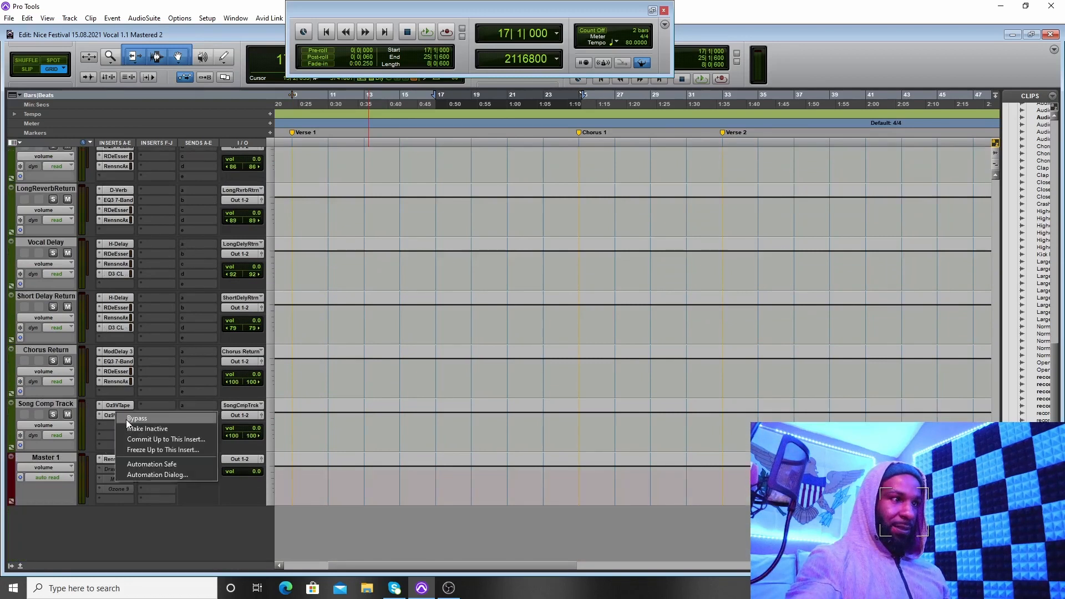
{"action": "left_click", "coordinate": [126, 419]}
{"action": "right_click", "coordinate": [115, 405]}
{"action": "left_click", "coordinate": [122, 407]}
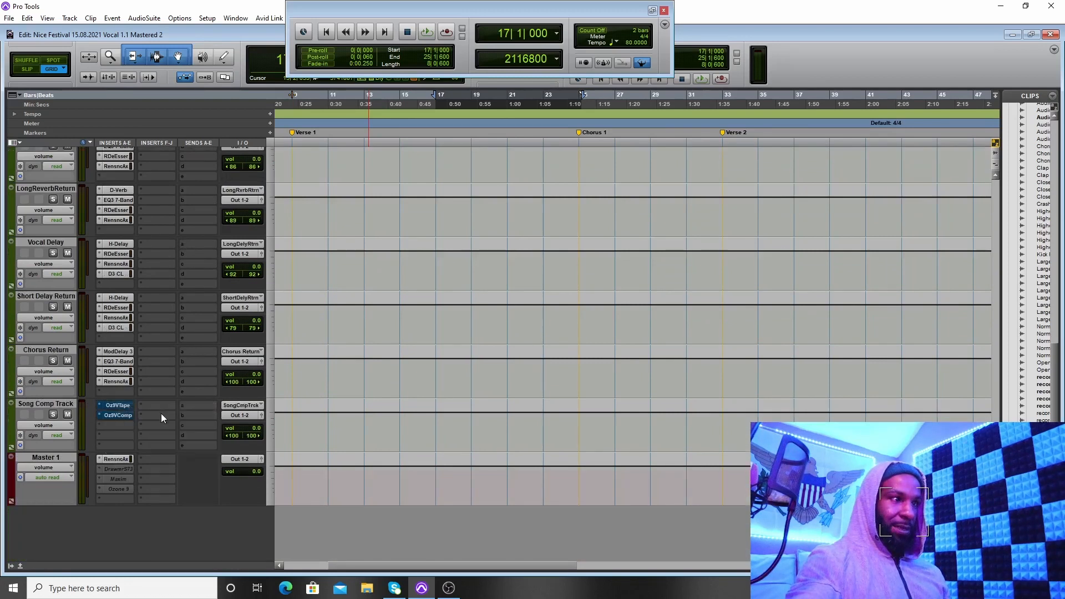
Step: Bypass the Vintage Compressor, Vintage Limiter and Vintage Tape inserts on the Beat Comp Bus
{"action": "scroll", "coordinate": [161, 416], "scroll_direction": "up", "scroll_amount": 8}
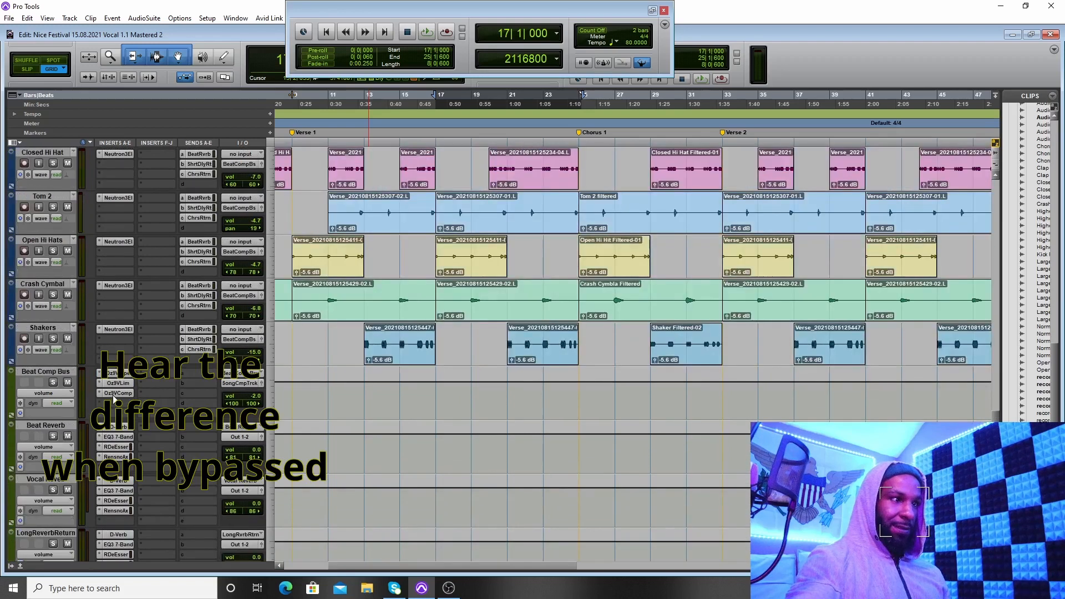
{"action": "right_click", "coordinate": [115, 392]}
{"action": "left_click", "coordinate": [133, 397]}
{"action": "right_click", "coordinate": [115, 383]}
{"action": "left_click", "coordinate": [132, 387]}
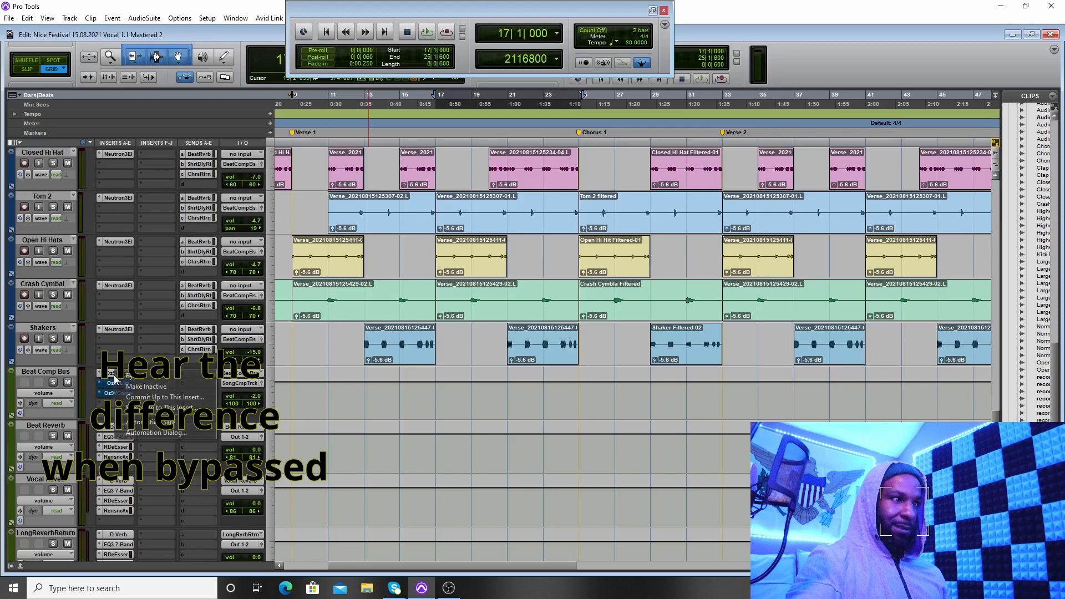
Step: Bypass the Vintage Tape and Vintage Compressor inserts on the InstrumentCmpBs track
{"action": "scroll", "coordinate": [159, 408], "scroll_direction": "up", "scroll_amount": 5}
{"action": "scroll", "coordinate": [159, 411], "scroll_direction": "up", "scroll_amount": 5}
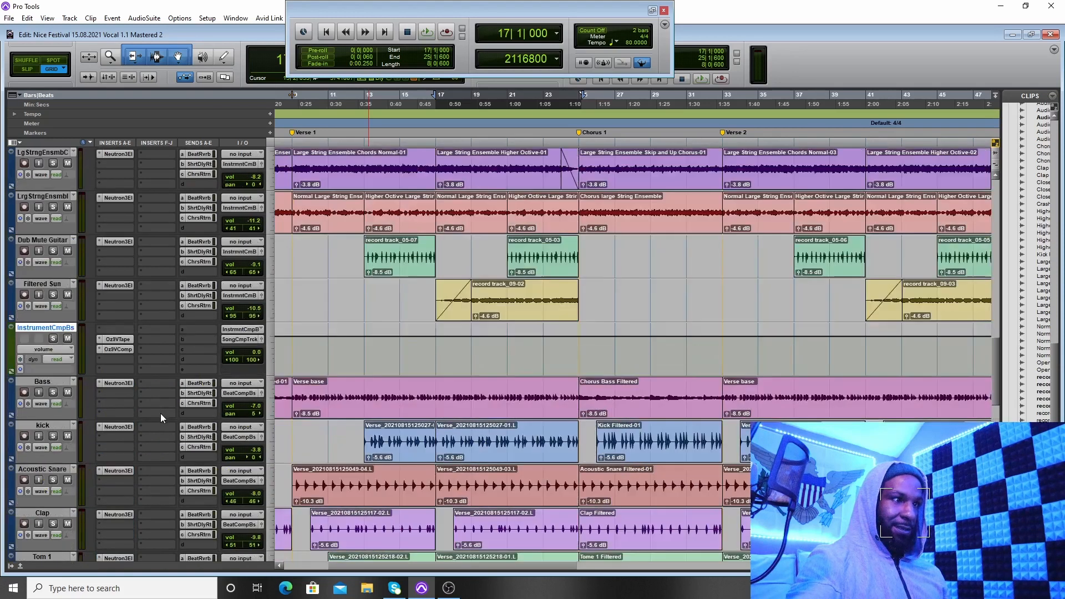
{"action": "right_click", "coordinate": [117, 340]}
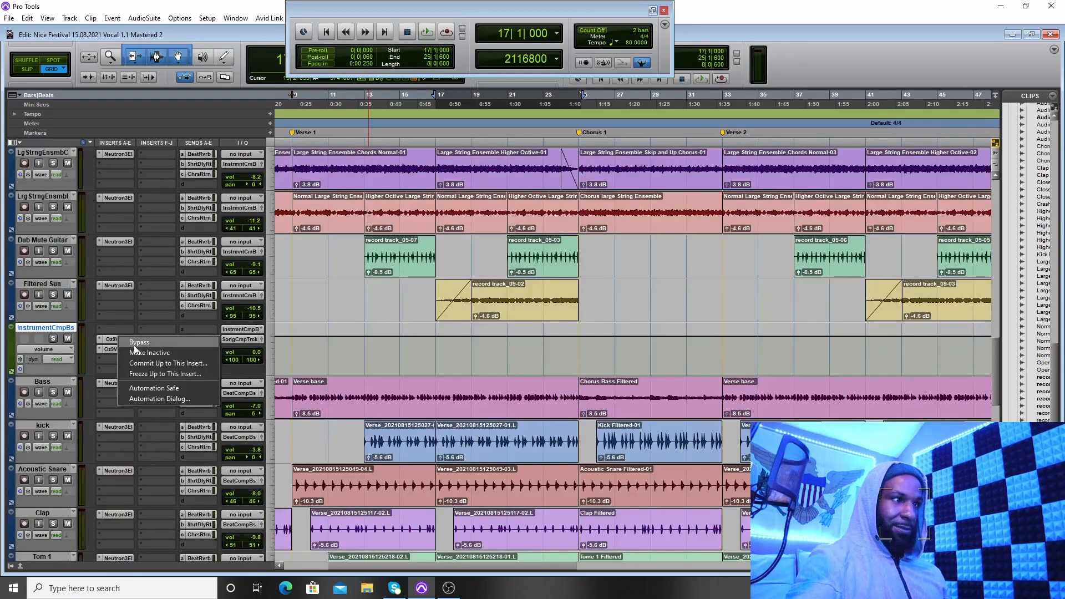
{"action": "left_click", "coordinate": [134, 344]}
{"action": "right_click", "coordinate": [115, 348]}
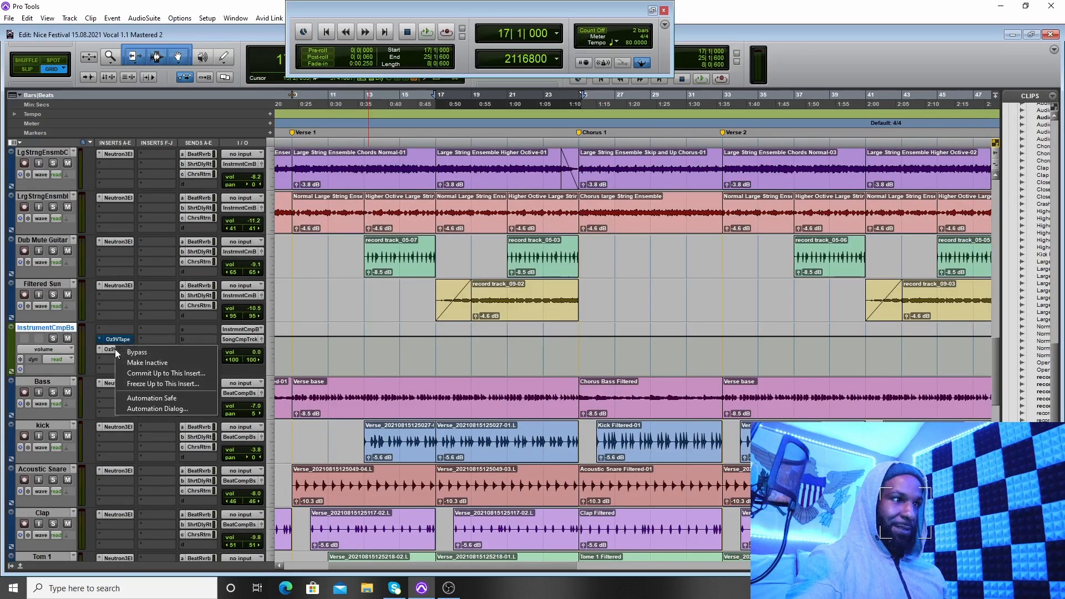
{"action": "left_click", "coordinate": [127, 353]}
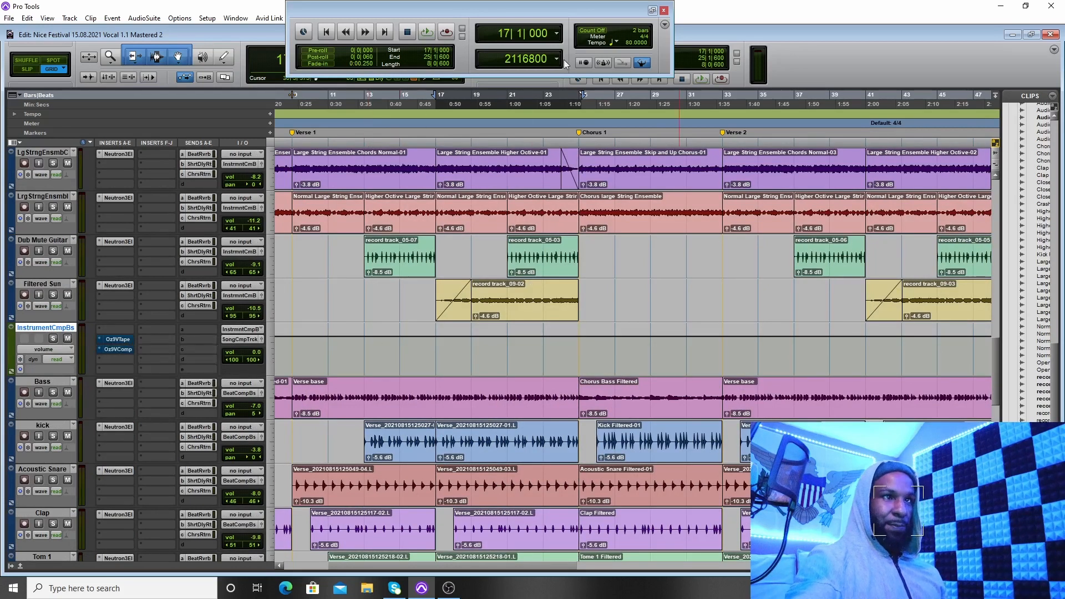
Step: Play the selection from bar 17 to 25 and compare the InstrumentCmpBs Vintage Tape insert switched on and bypassed
{"action": "left_click", "coordinate": [429, 34]}
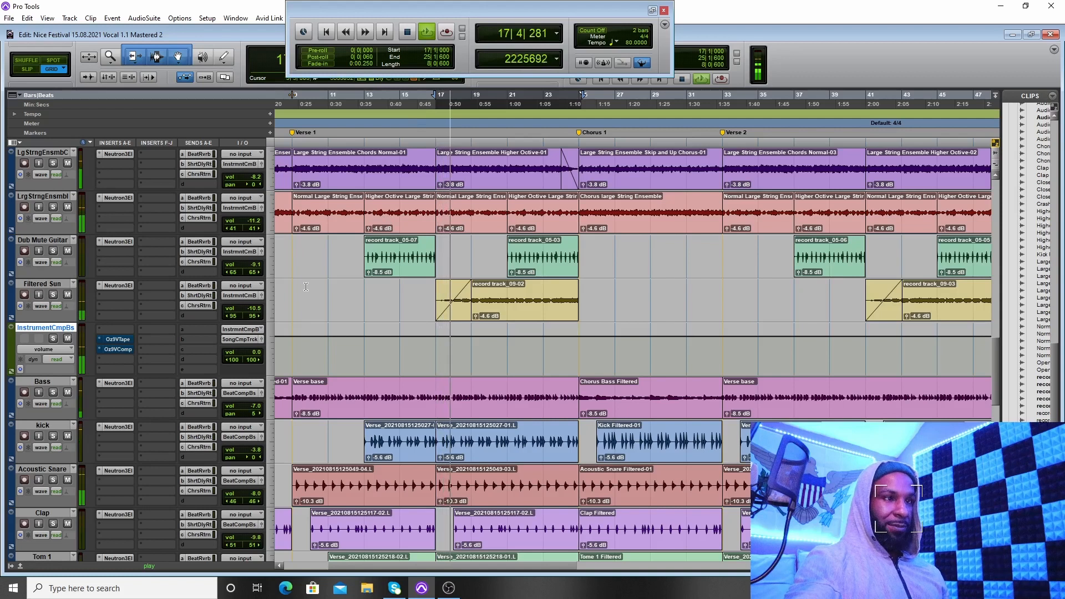
{"action": "right_click", "coordinate": [114, 342]}
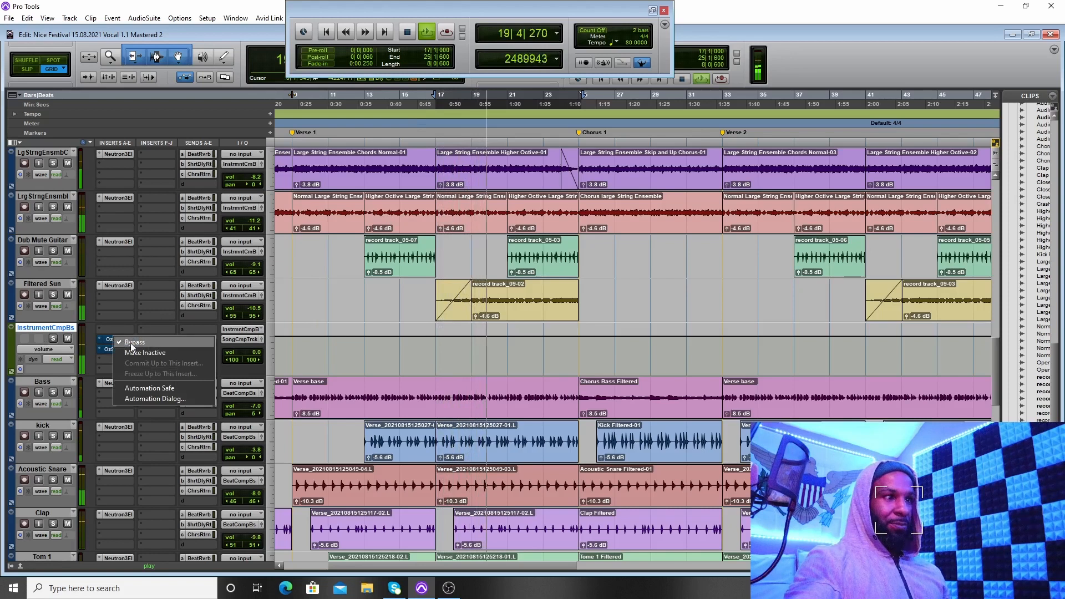
{"action": "left_click", "coordinate": [131, 343]}
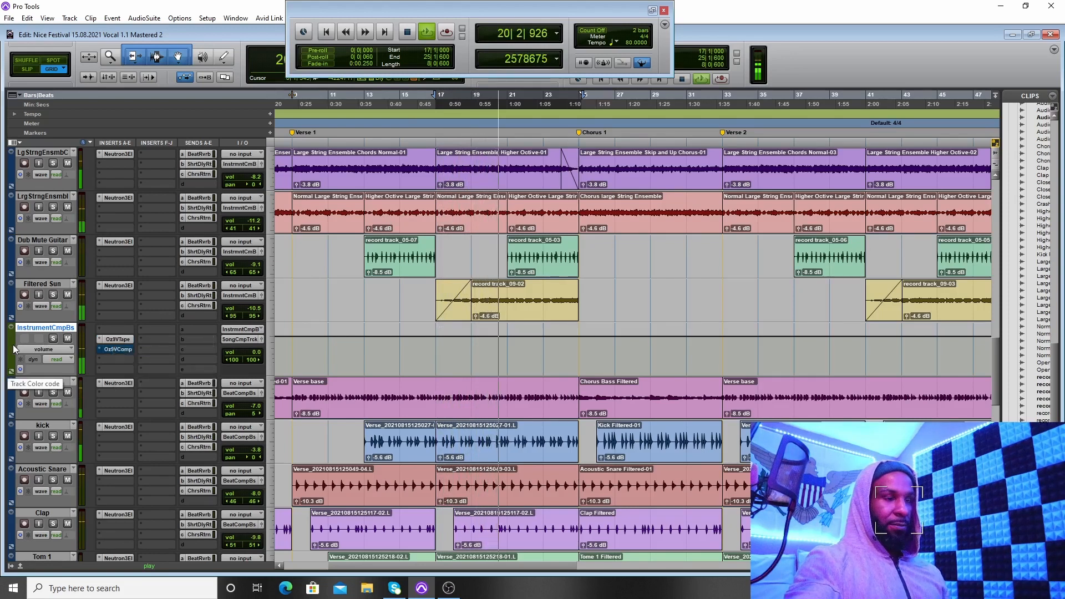
{"action": "right_click", "coordinate": [111, 340]}
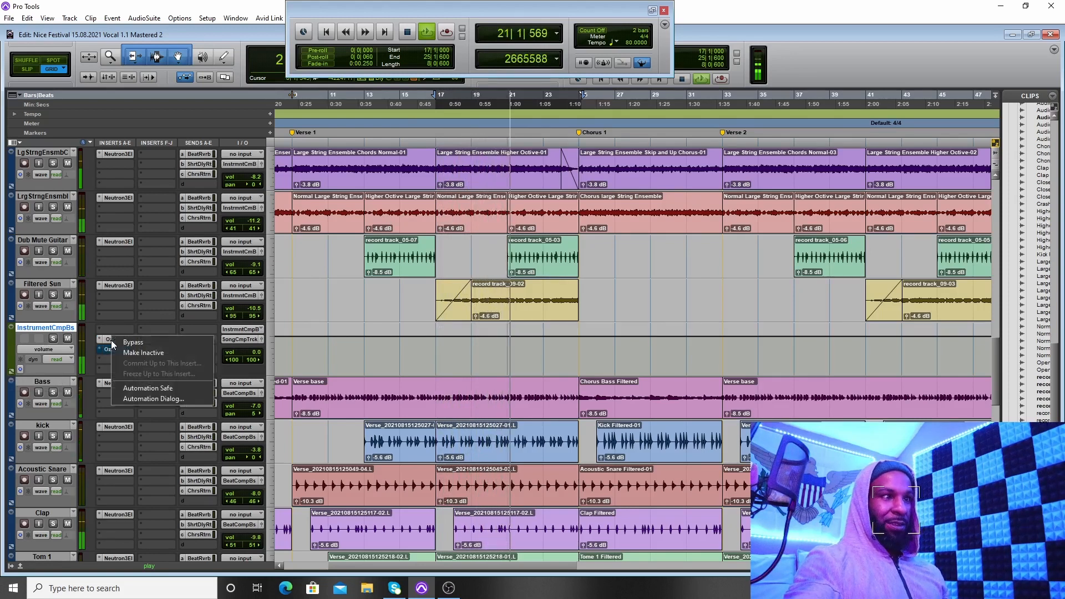
{"action": "left_click", "coordinate": [112, 341]}
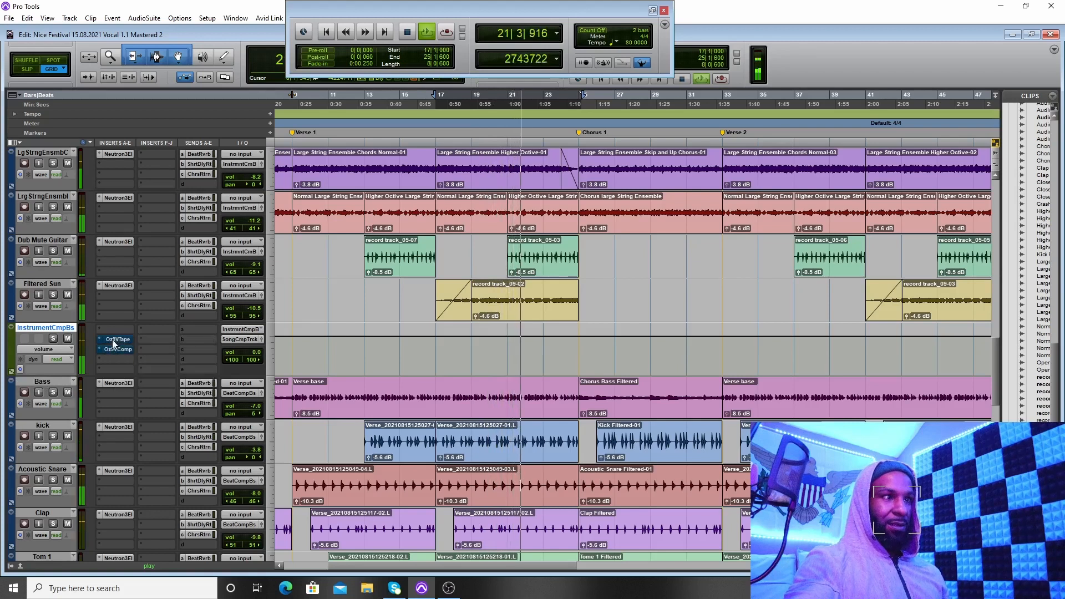
Step: Take the Vintage Tape and Vintage Compressor inserts on the InstrumentCmpBs track out of bypass during playback
{"action": "right_click", "coordinate": [115, 340]}
{"action": "left_click", "coordinate": [124, 342]}
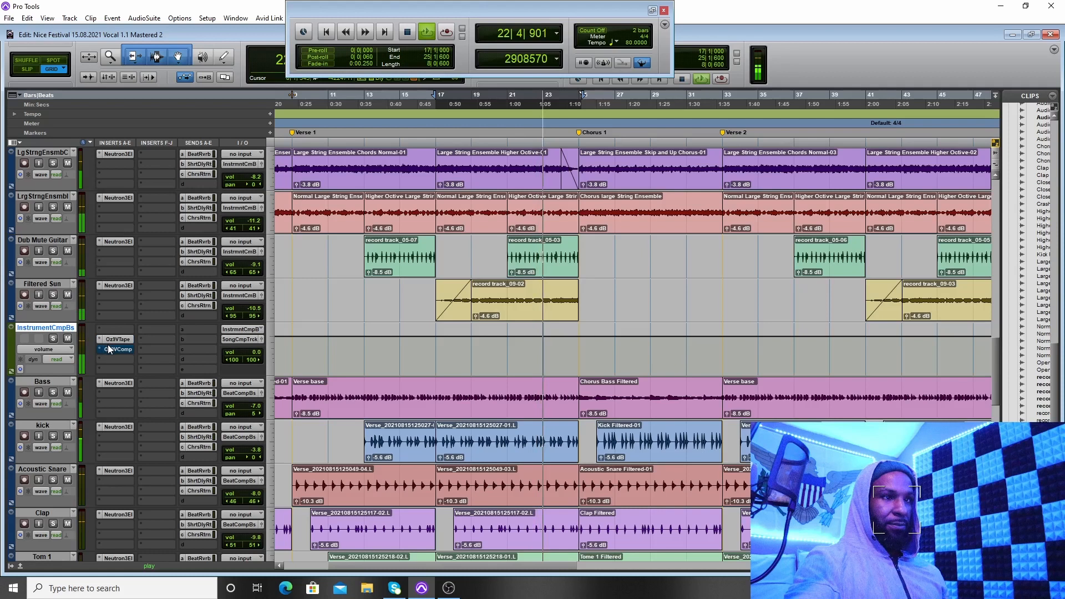
{"action": "right_click", "coordinate": [113, 351]}
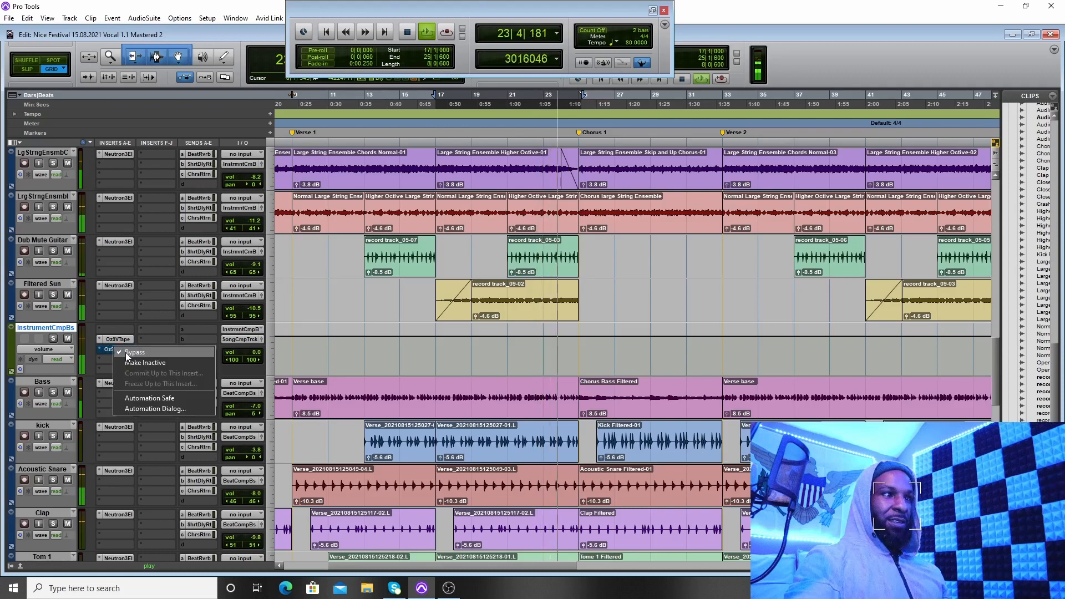
{"action": "left_click", "coordinate": [125, 352]}
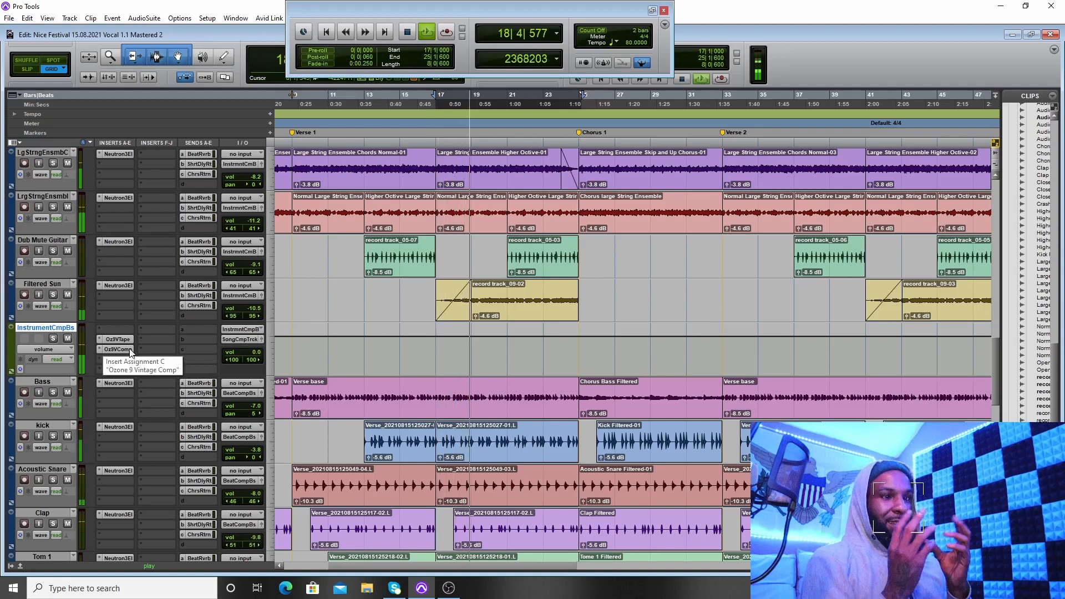
Step: Compare the Beat Comp Bus Vintage Tape insert switched on and bypassed during playback, leaving it switched on
{"action": "scroll", "coordinate": [149, 354], "scroll_direction": "down", "scroll_amount": 5}
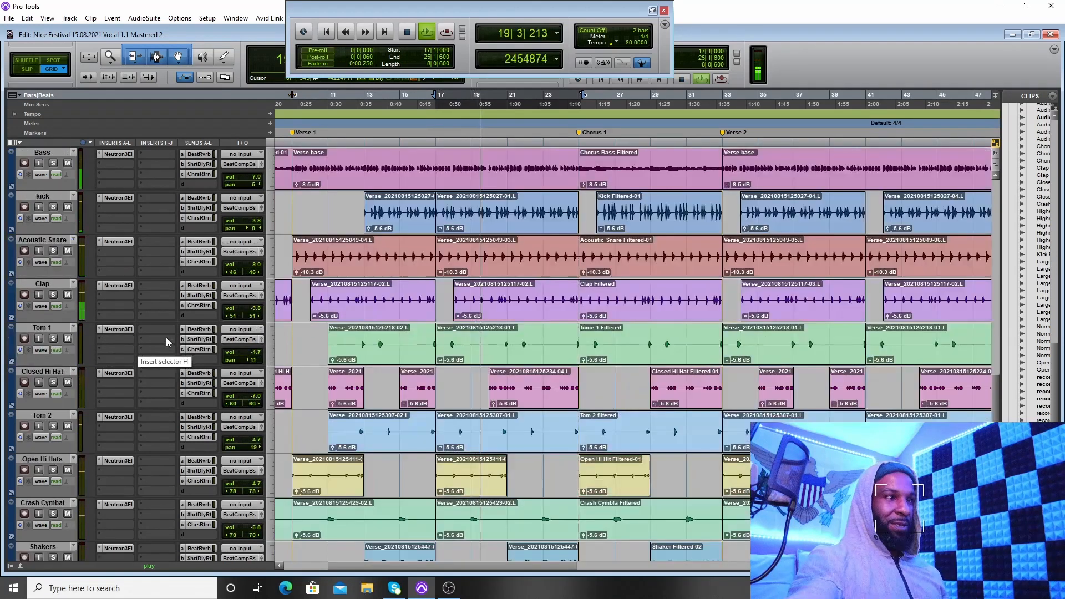
{"action": "scroll", "coordinate": [148, 411], "scroll_direction": "down", "scroll_amount": 1}
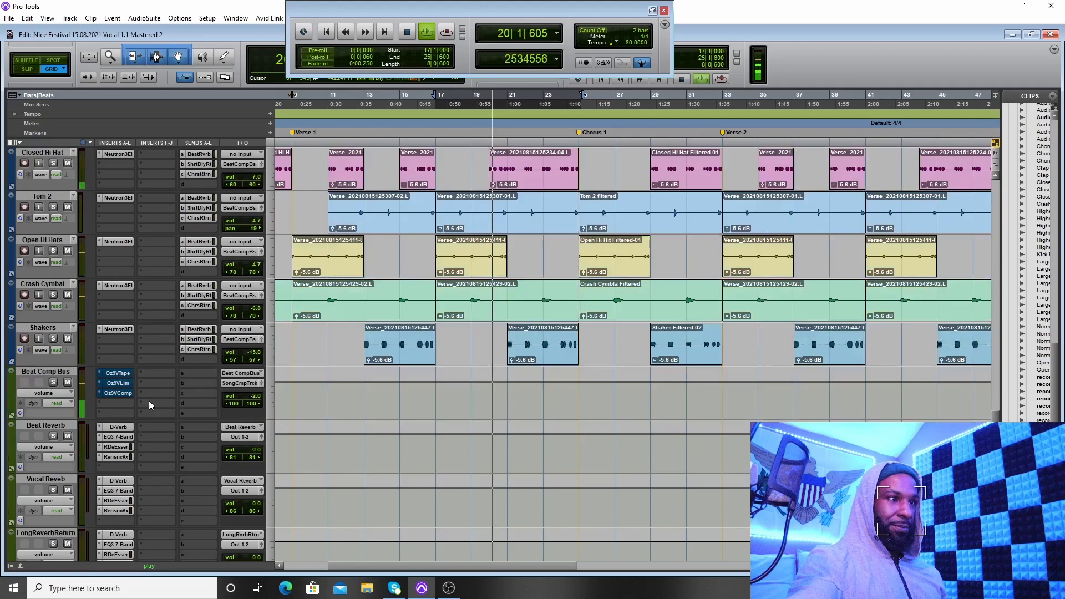
{"action": "right_click", "coordinate": [110, 381]}
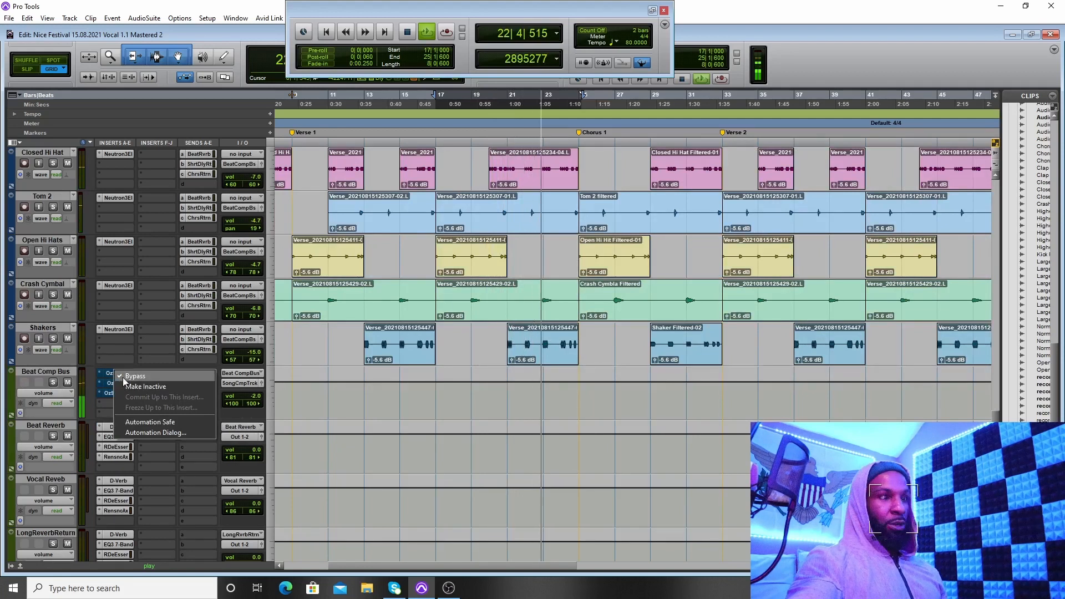
{"action": "left_click", "coordinate": [127, 378]}
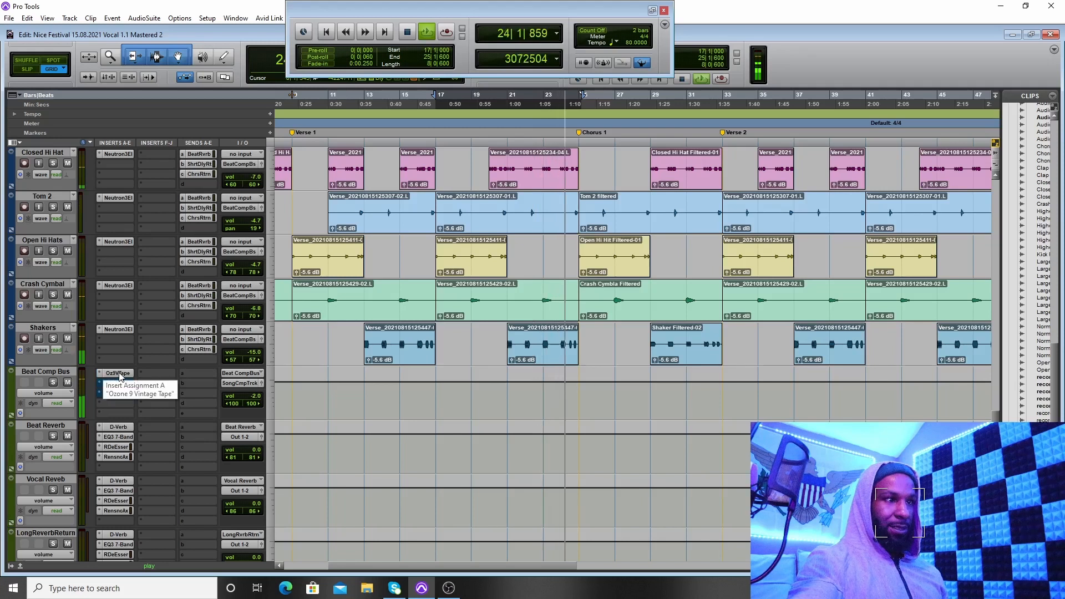
{"action": "right_click", "coordinate": [119, 372]}
{"action": "left_click", "coordinate": [128, 375]}
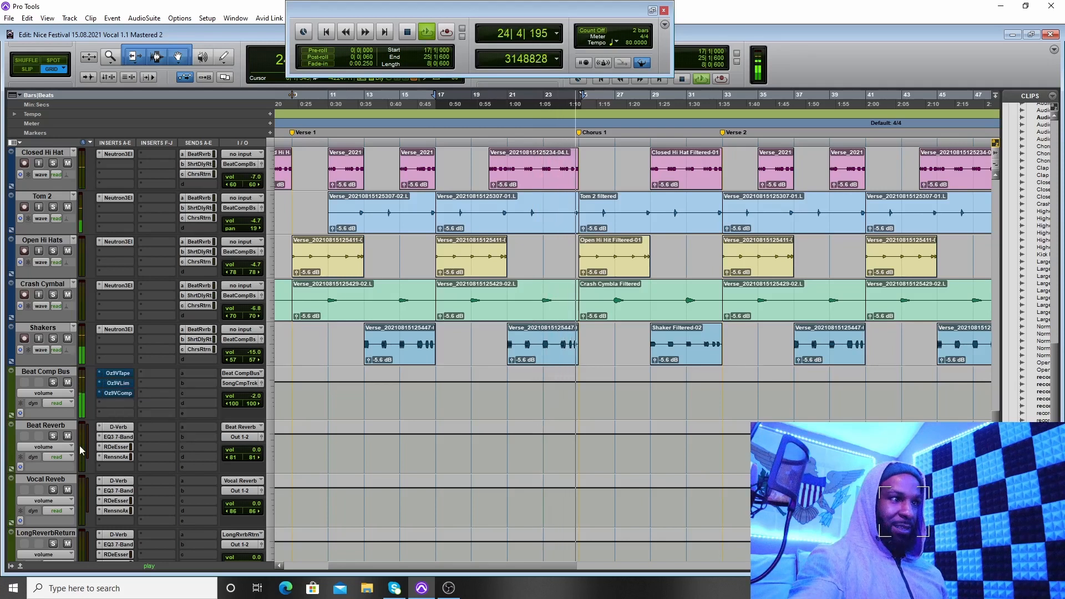
{"action": "right_click", "coordinate": [119, 372]}
{"action": "left_click", "coordinate": [129, 377]}
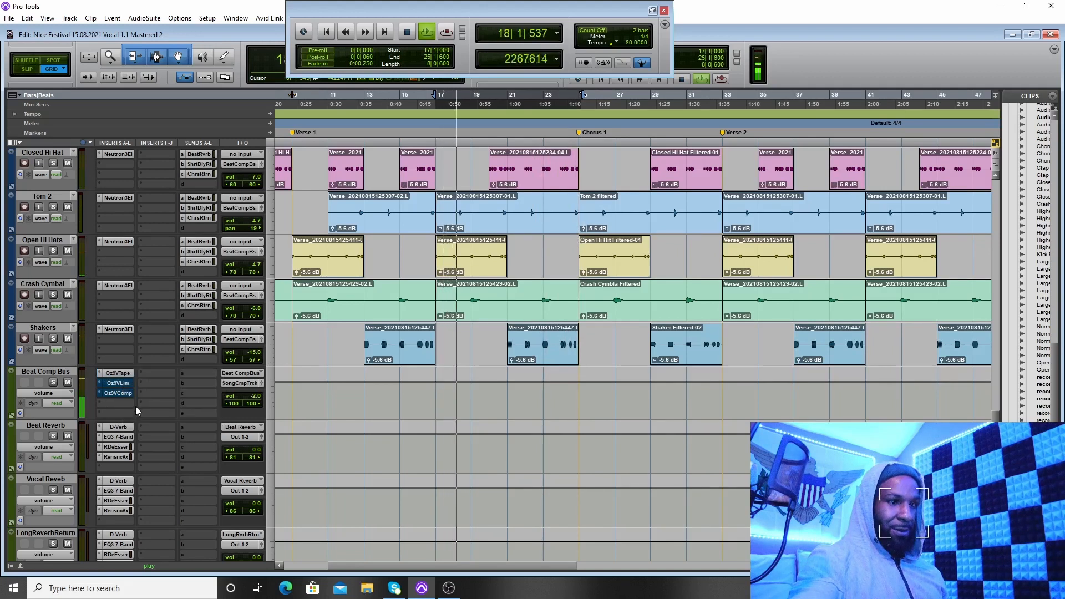
Step: Take the Vintage Limiter and Vintage Compressor inserts on the Beat Comp Bus out of bypass during playback
{"action": "left_click", "coordinate": [113, 392]}
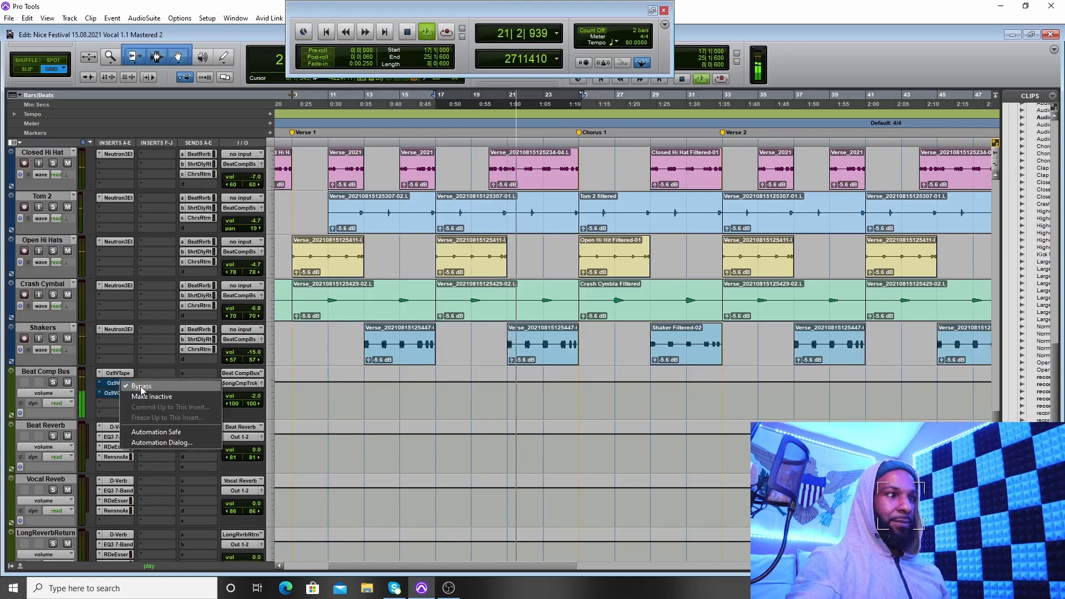
{"action": "left_click", "coordinate": [132, 390]}
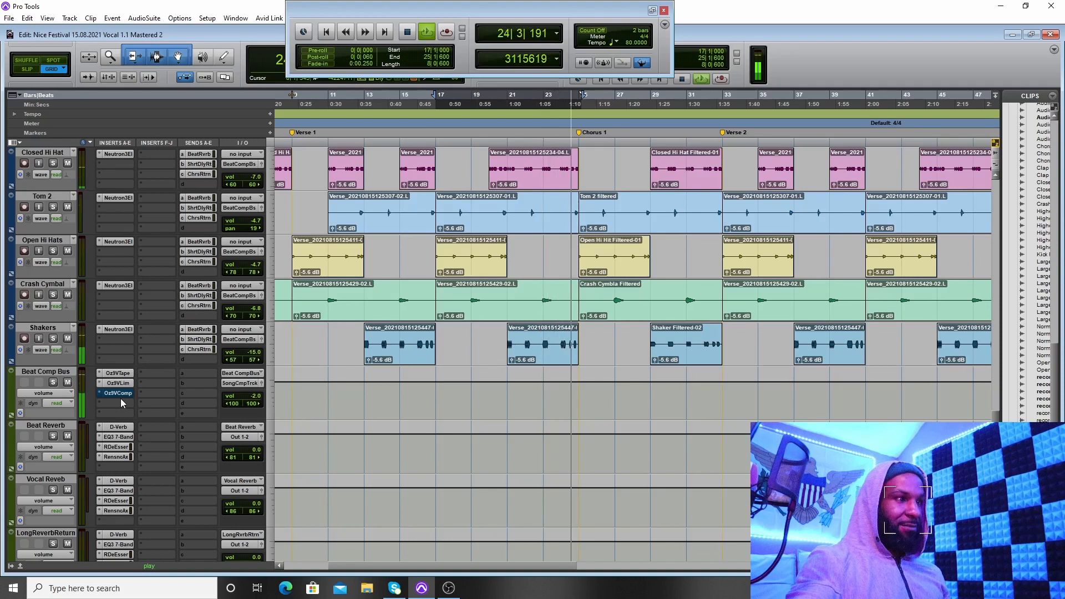
{"action": "right_click", "coordinate": [121, 394]}
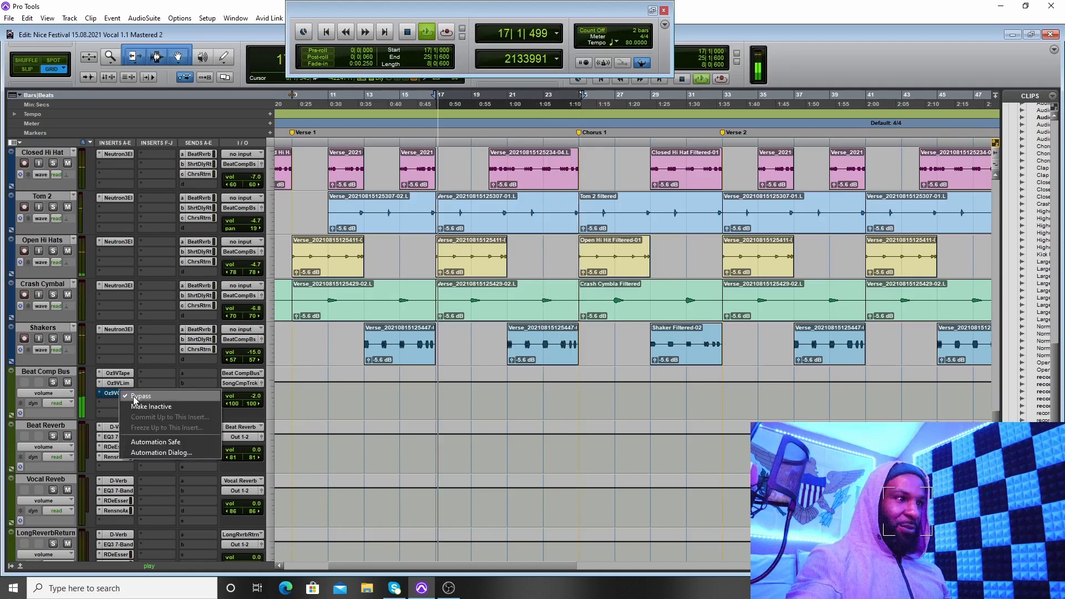
{"action": "left_click", "coordinate": [132, 397]}
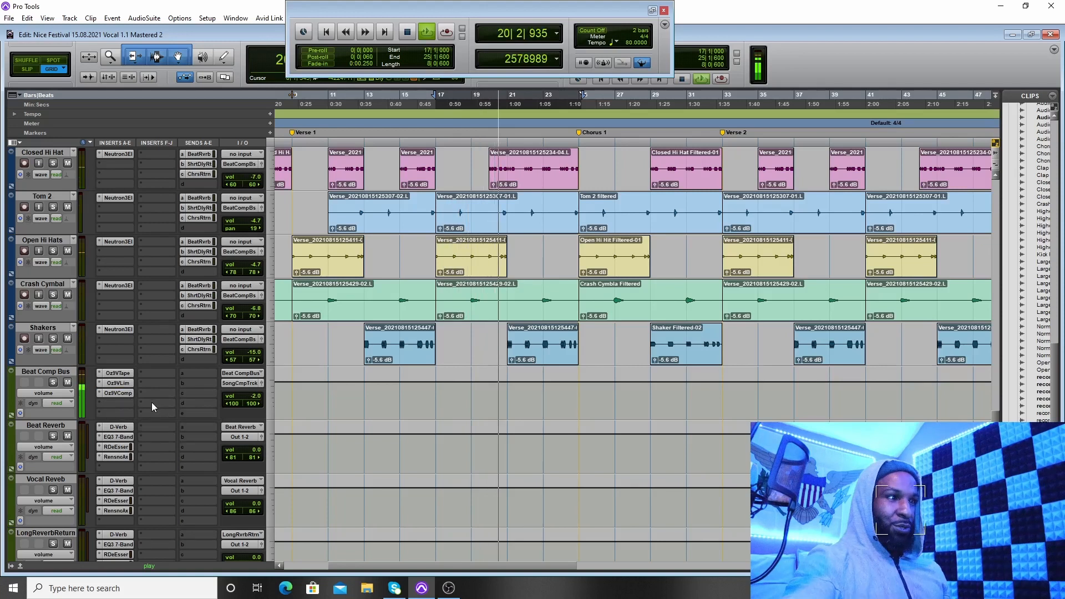
Step: Compare the Song Comp Track Vintage Tape insert switched on and bypassed during playback, leaving it switched on
{"action": "scroll", "coordinate": [161, 404], "scroll_direction": "down", "scroll_amount": 1}
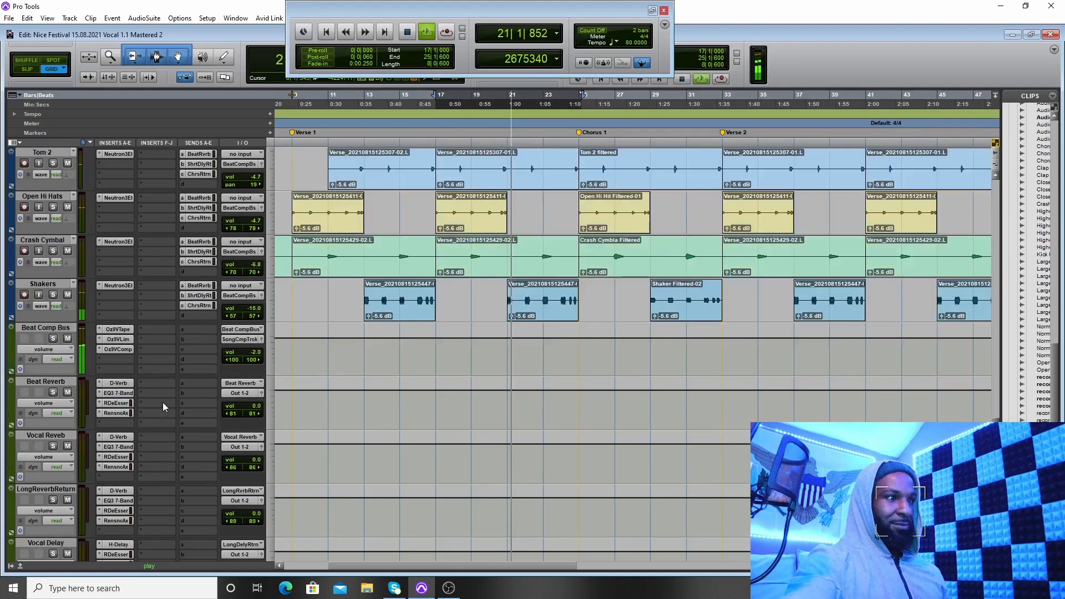
{"action": "scroll", "coordinate": [162, 401], "scroll_direction": "down", "scroll_amount": 4}
{"action": "scroll", "coordinate": [161, 404], "scroll_direction": "down", "scroll_amount": 3}
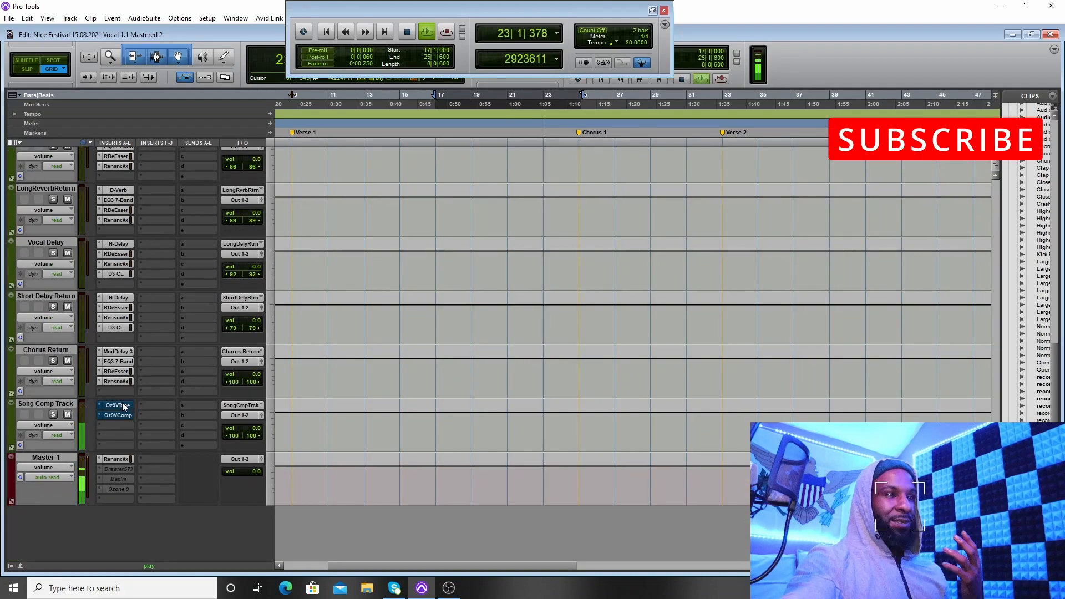
{"action": "right_click", "coordinate": [124, 408]}
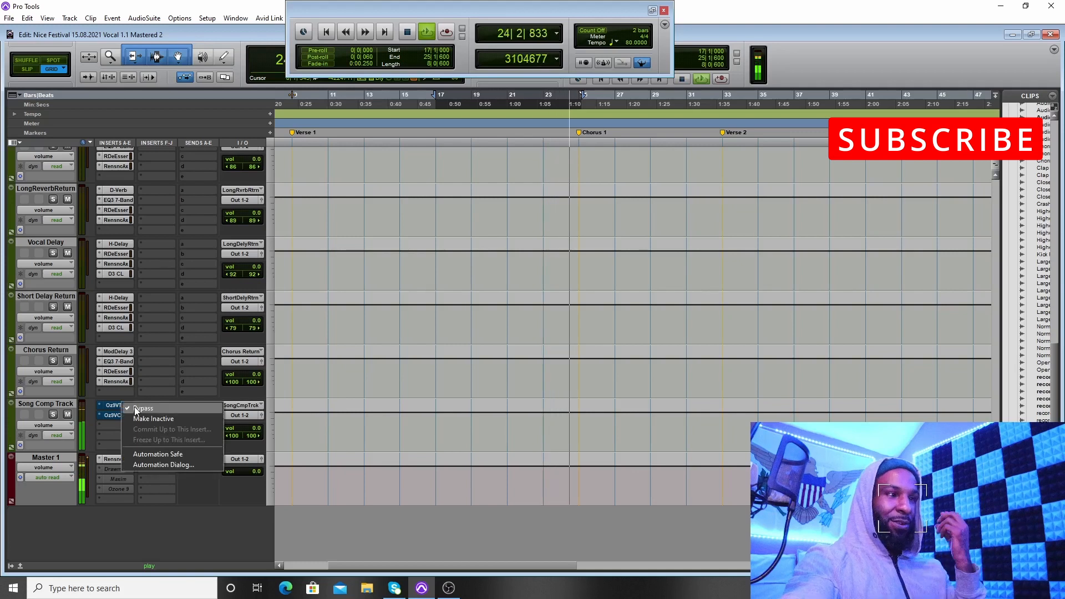
{"action": "left_click", "coordinate": [134, 408]}
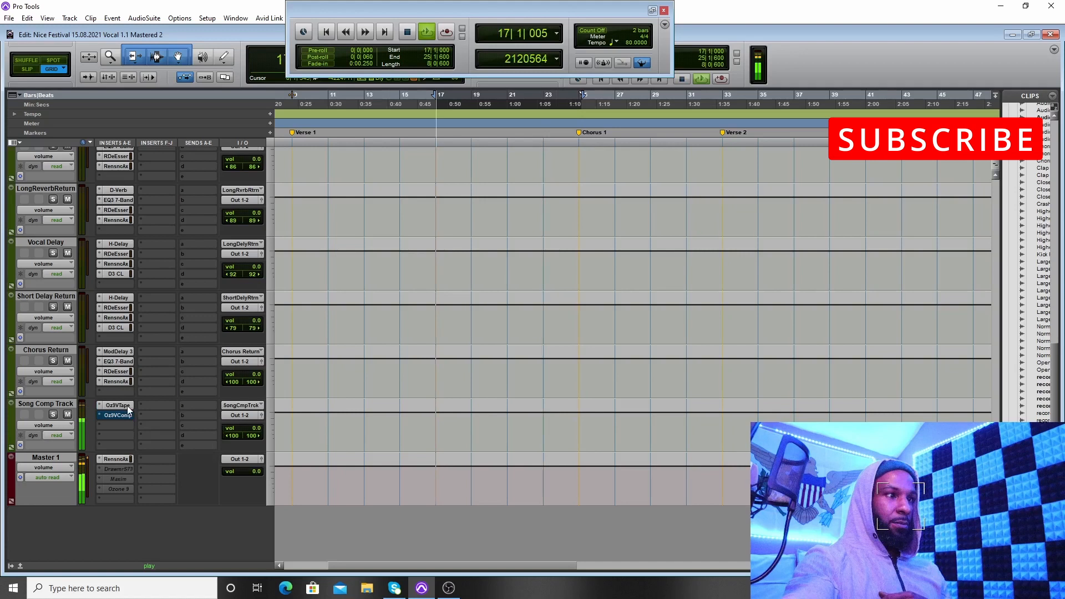
{"action": "right_click", "coordinate": [120, 406]}
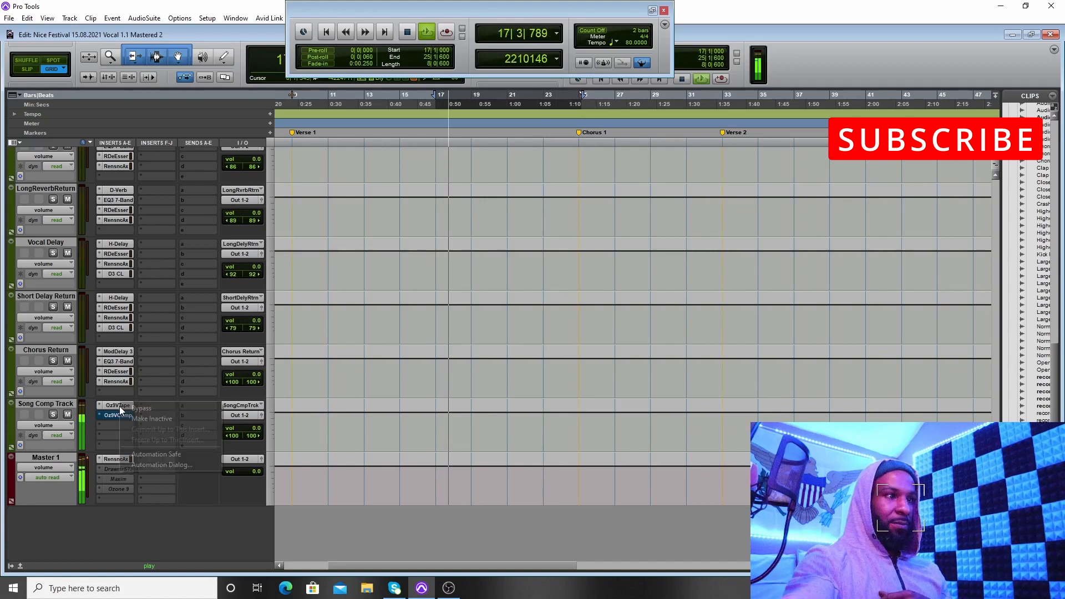
{"action": "left_click", "coordinate": [124, 408]}
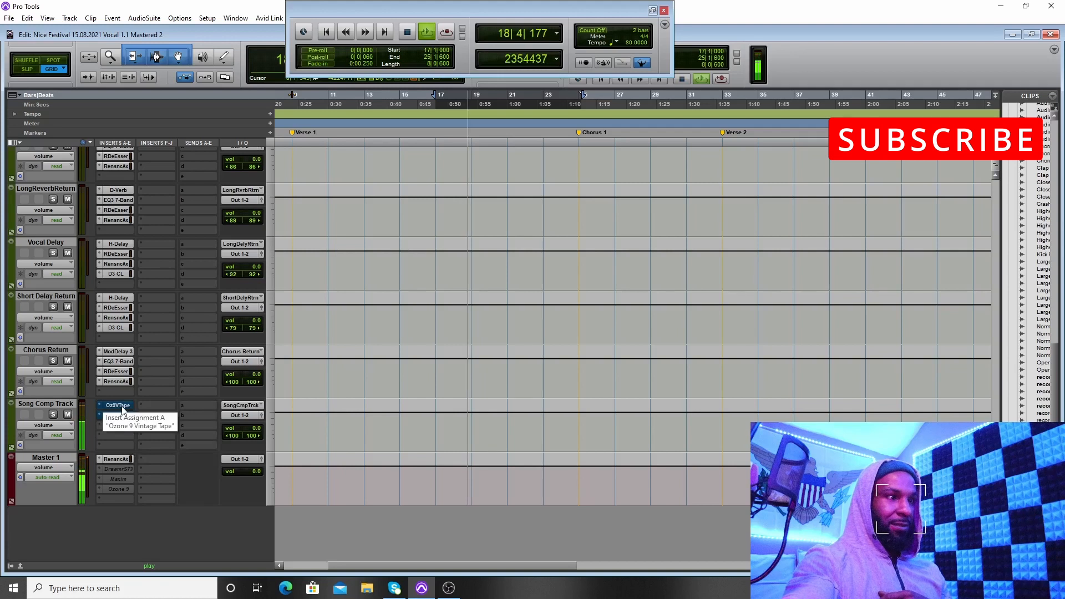
{"action": "right_click", "coordinate": [122, 407]}
{"action": "left_click", "coordinate": [125, 409]}
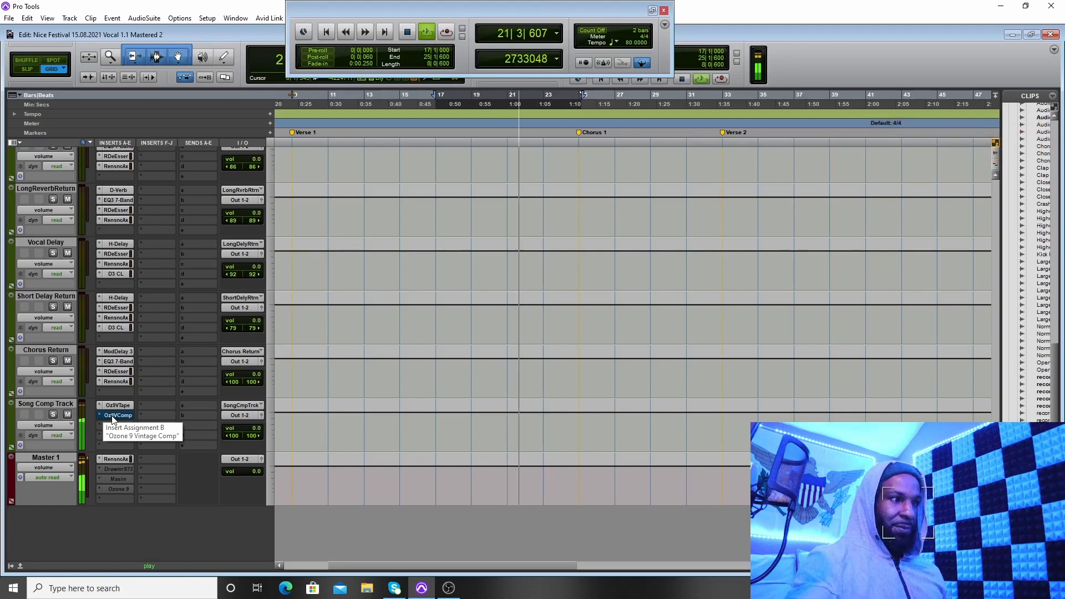
Step: Compare the Song Comp Track Vintage Compressor insert switched on and bypassed, leave it switched on and stop playback
{"action": "right_click", "coordinate": [119, 416]}
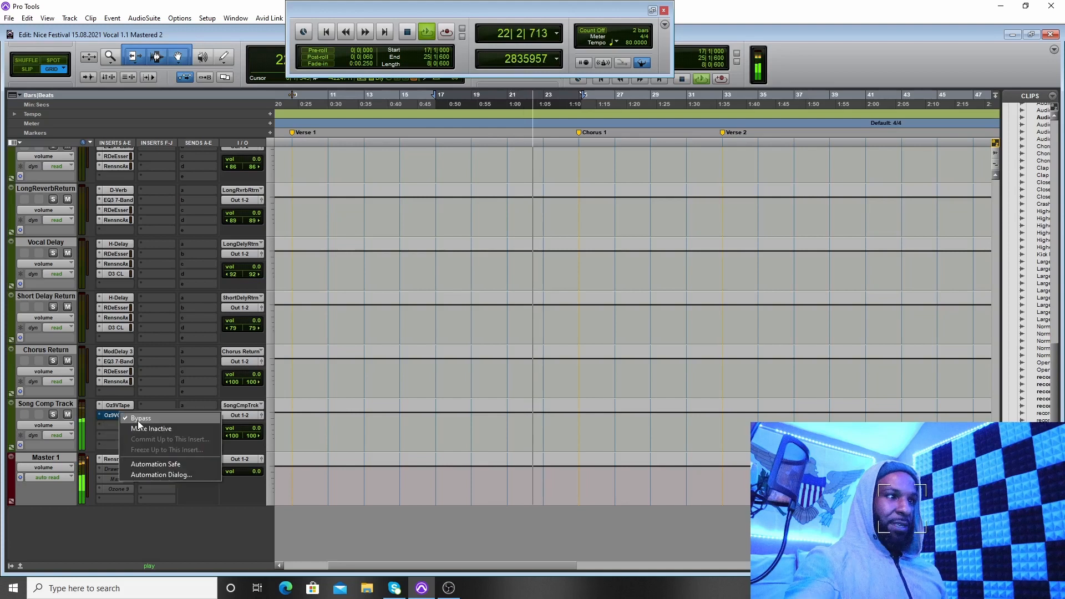
{"action": "left_click", "coordinate": [138, 420]}
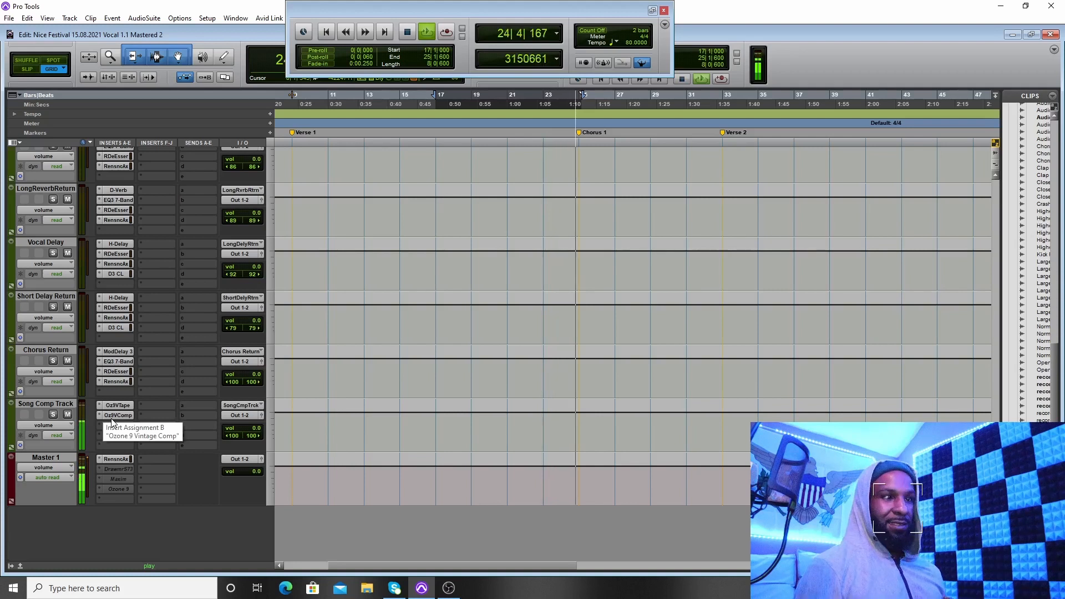
{"action": "right_click", "coordinate": [113, 416]}
{"action": "left_click", "coordinate": [137, 419]}
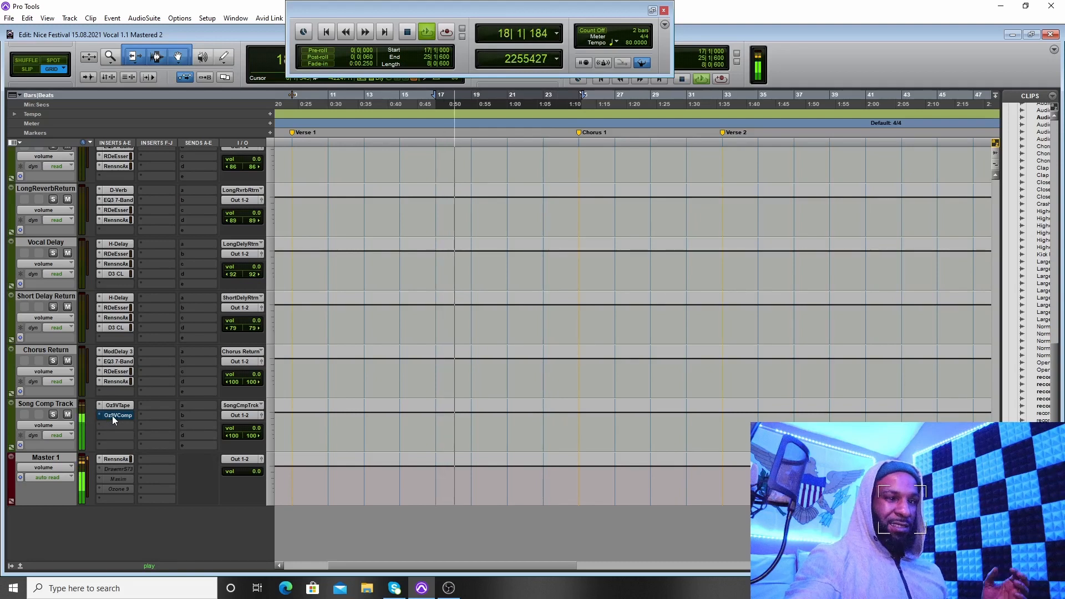
{"action": "right_click", "coordinate": [114, 420]}
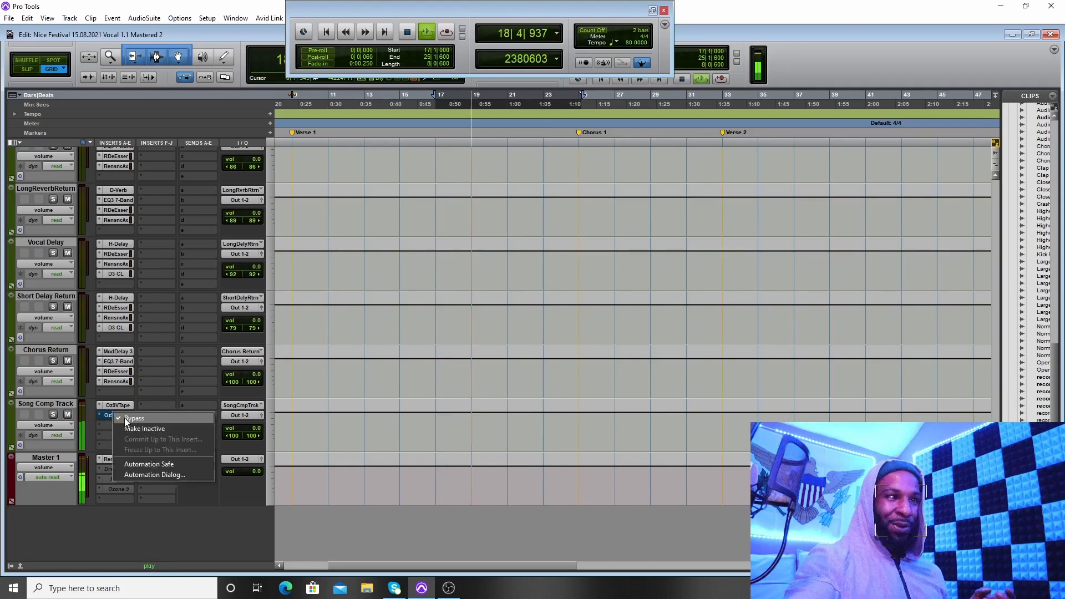
{"action": "left_click", "coordinate": [125, 418]}
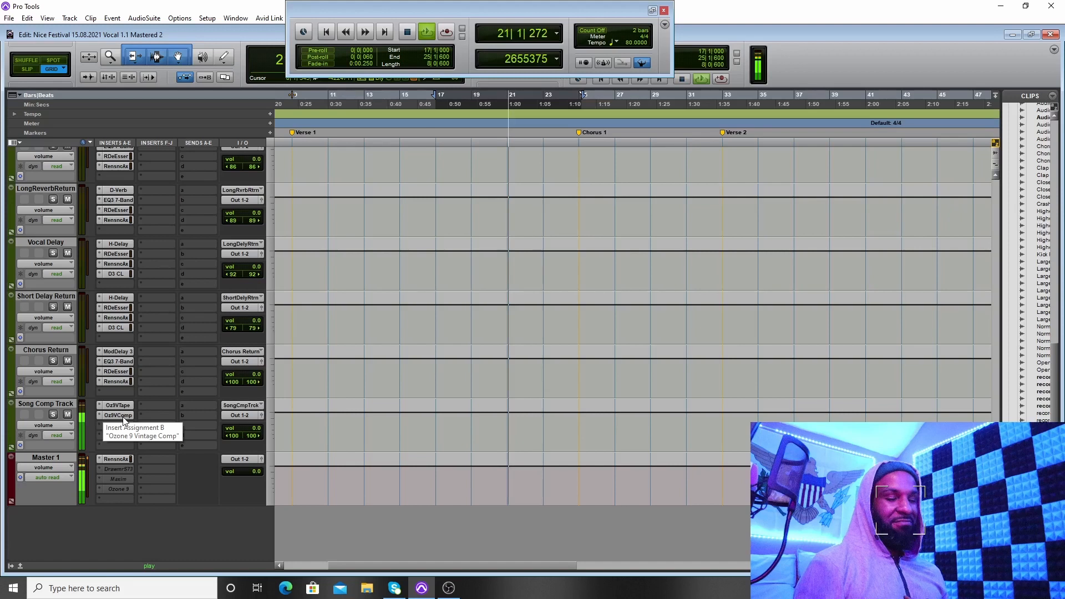
{"action": "left_click", "coordinate": [409, 33]}
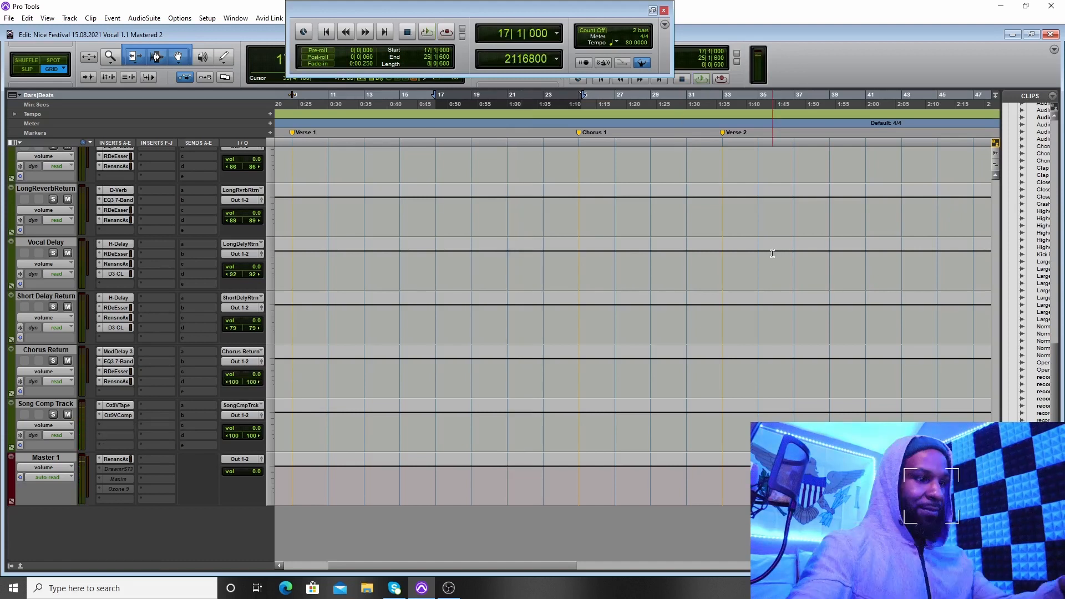
Step: Review the song arrangement, play the Bridge section from bar 65 to 73 and stop playback
{"action": "key", "text": "r"}
{"action": "scroll", "coordinate": [778, 254], "scroll_direction": "up", "scroll_amount": 15}
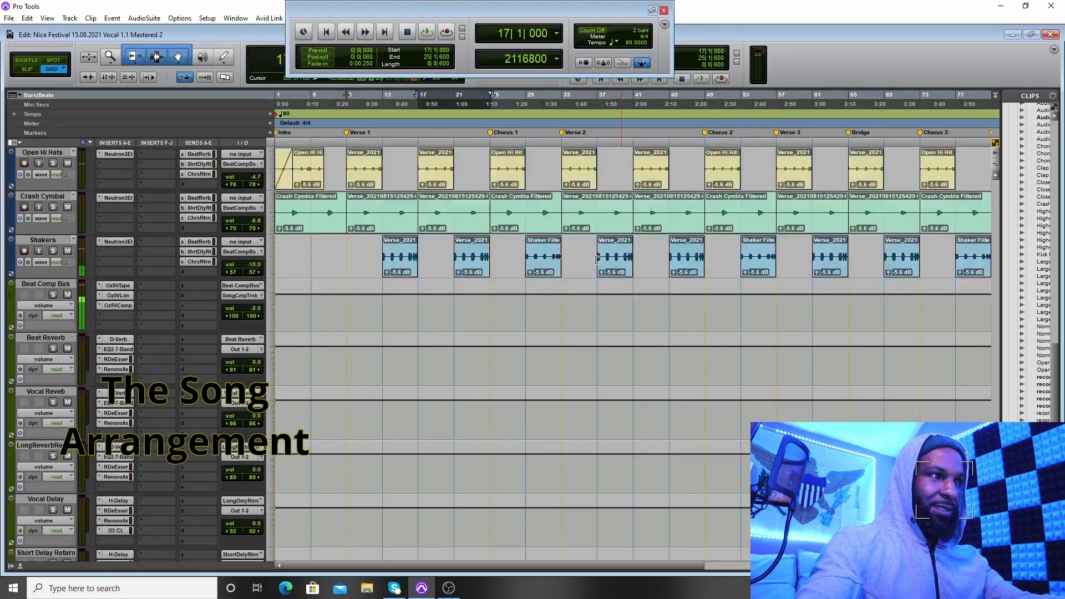
{"action": "scroll", "coordinate": [607, 280], "scroll_direction": "up", "scroll_amount": 5}
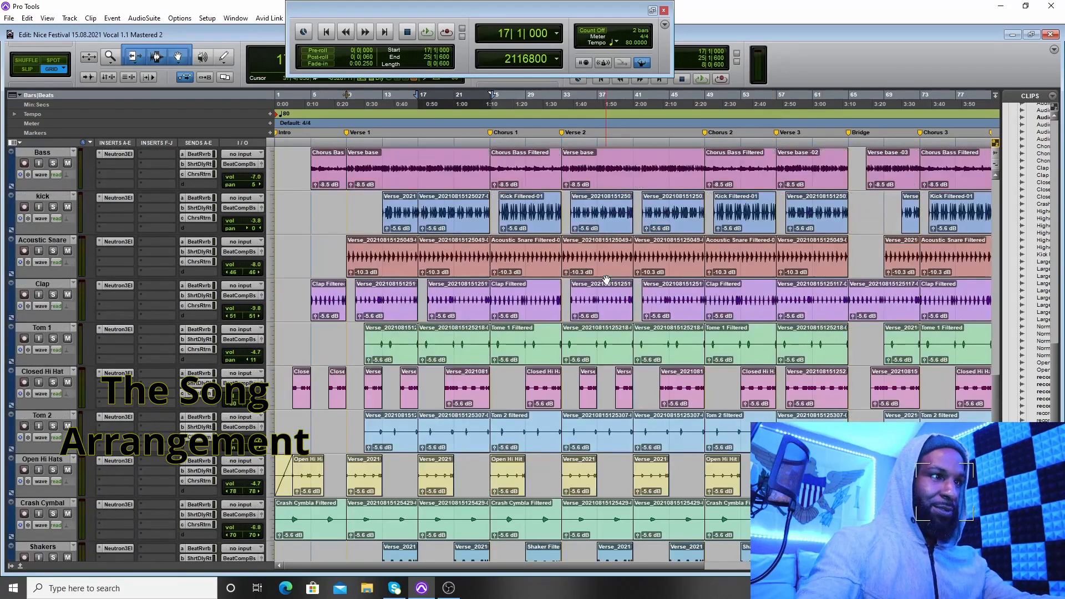
{"action": "key", "text": "r"}
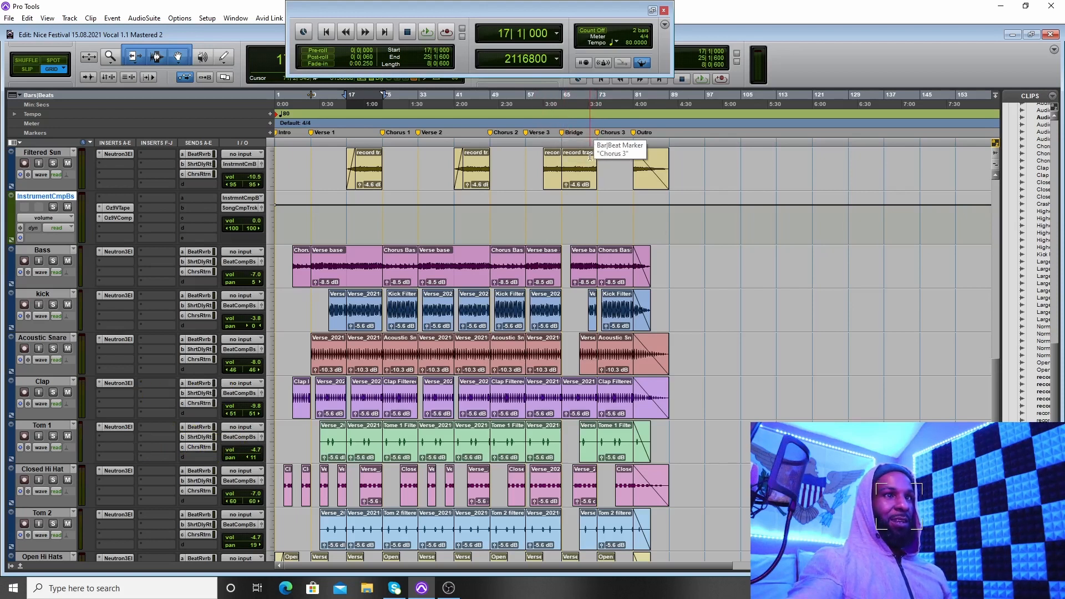
{"action": "left_click", "coordinate": [585, 183]}
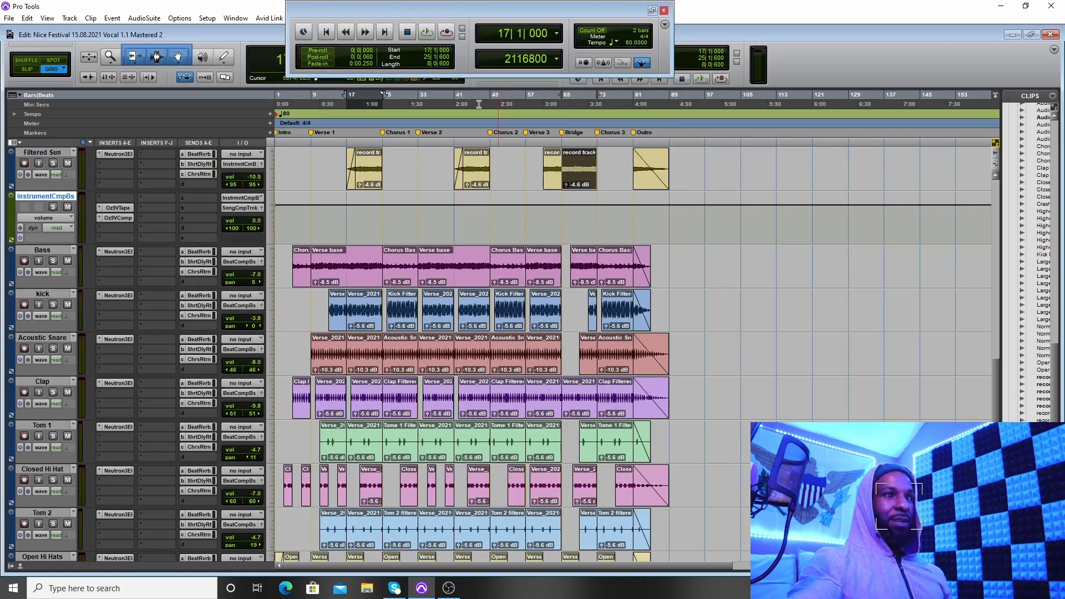
{"action": "left_click", "coordinate": [427, 33]}
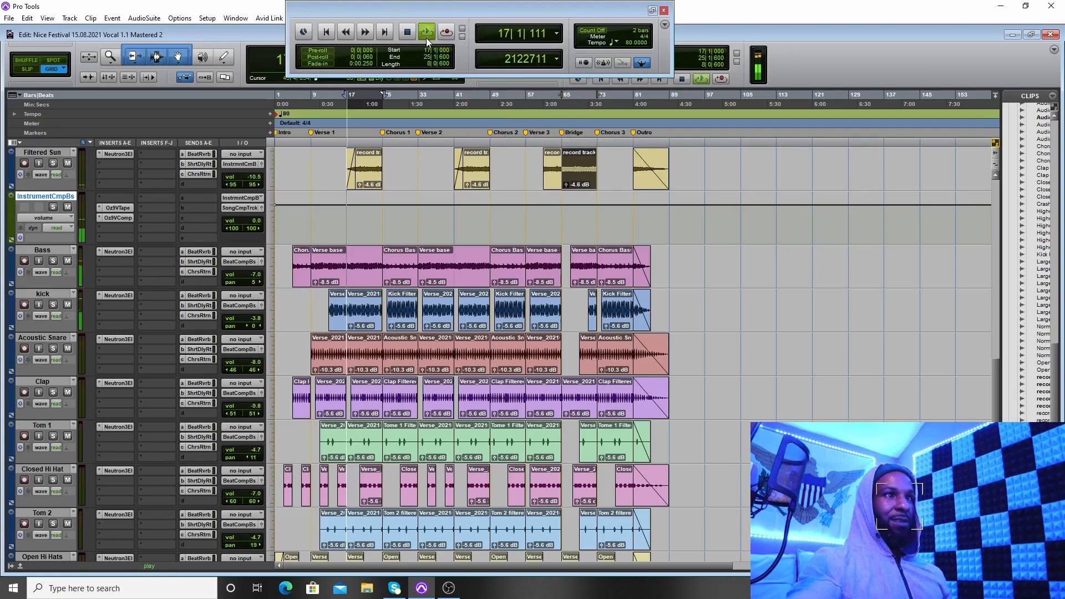
{"action": "scroll", "coordinate": [545, 185], "scroll_direction": "up", "scroll_amount": 1}
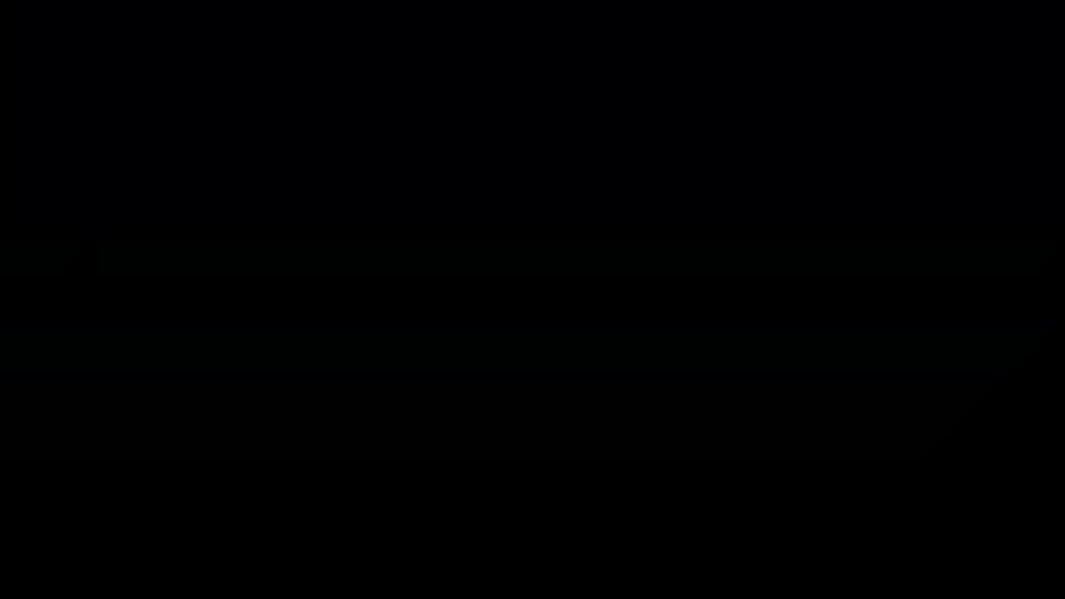
{"action": "scroll", "coordinate": [614, 183], "scroll_direction": "down", "scroll_amount": 2}
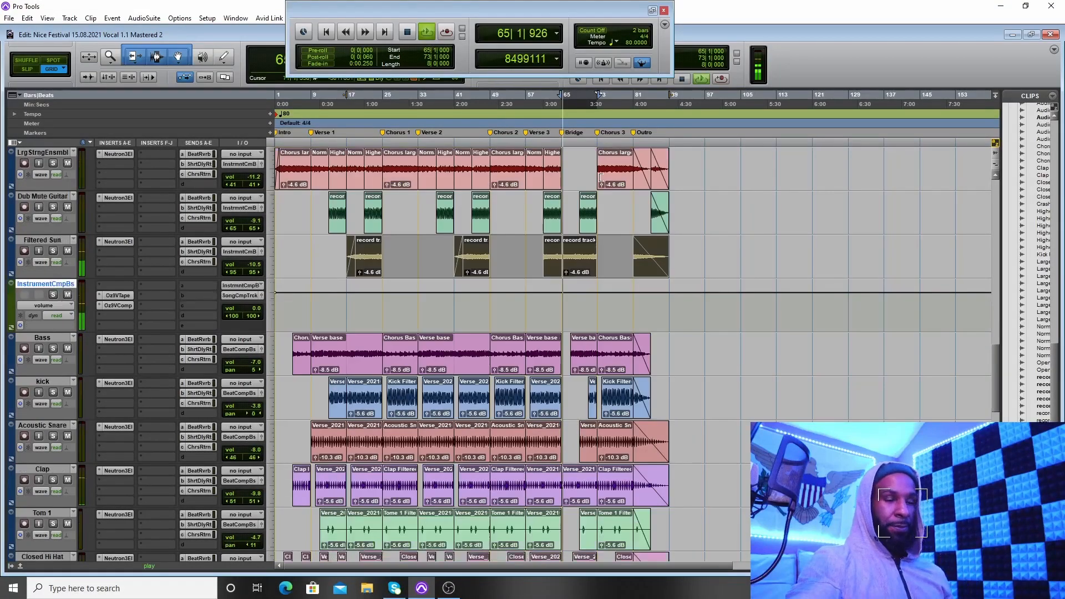
{"action": "scroll", "coordinate": [738, 195], "scroll_direction": "up", "scroll_amount": 2}
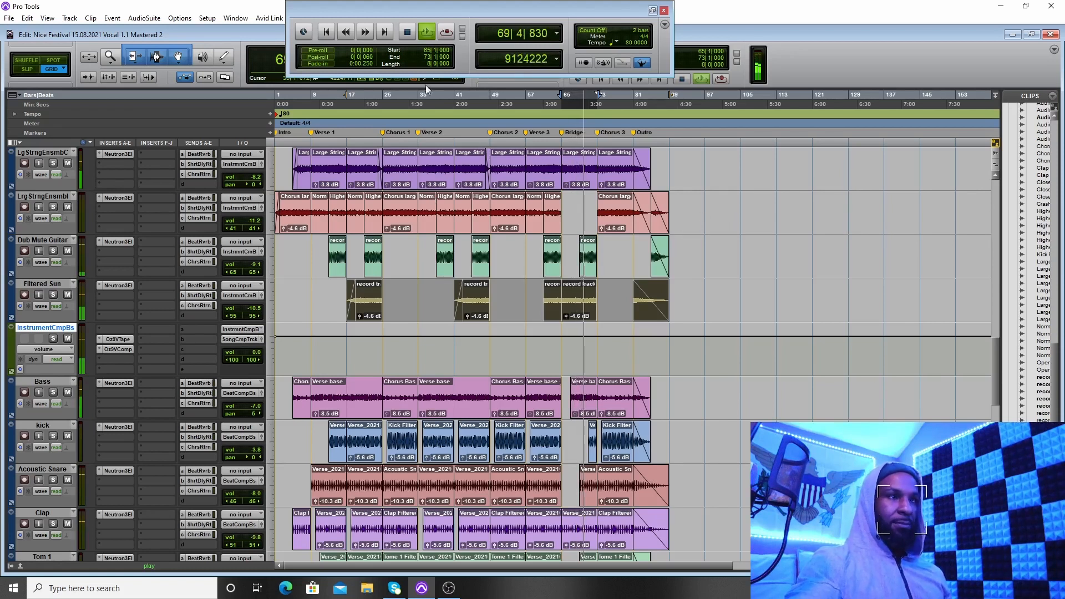
{"action": "left_click", "coordinate": [408, 33]}
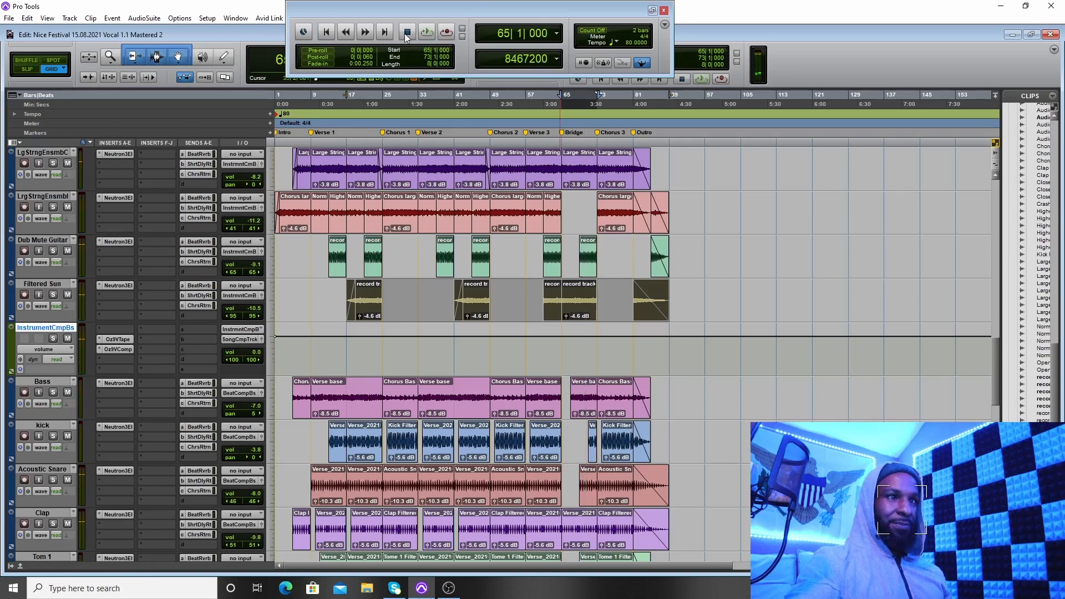